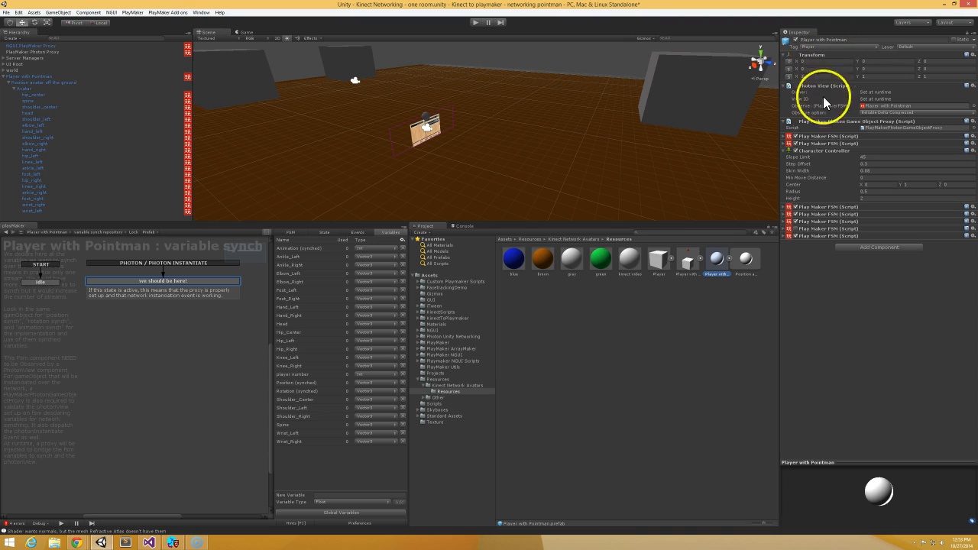
Inspect the components on the Player with Pointman object and on its Avatar child.
click(83, 77)
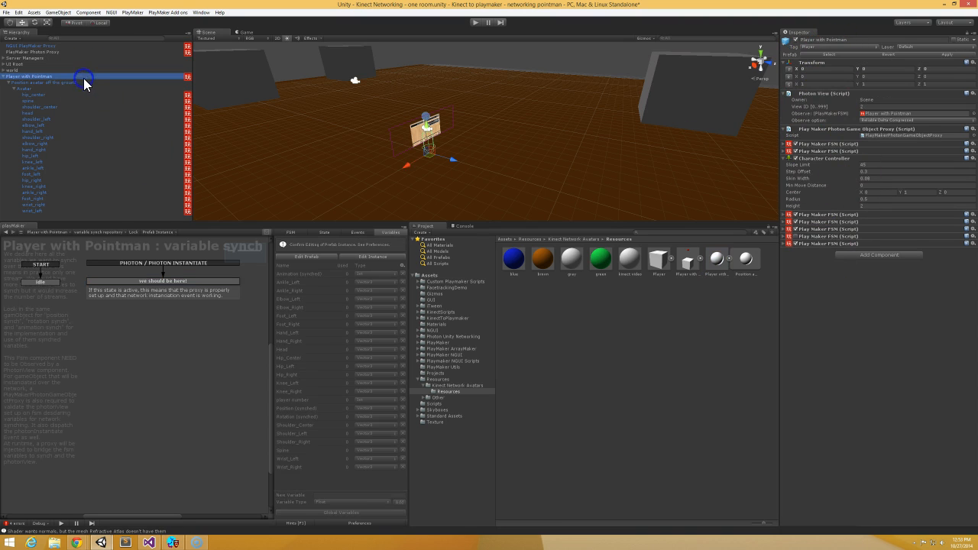
click(88, 88)
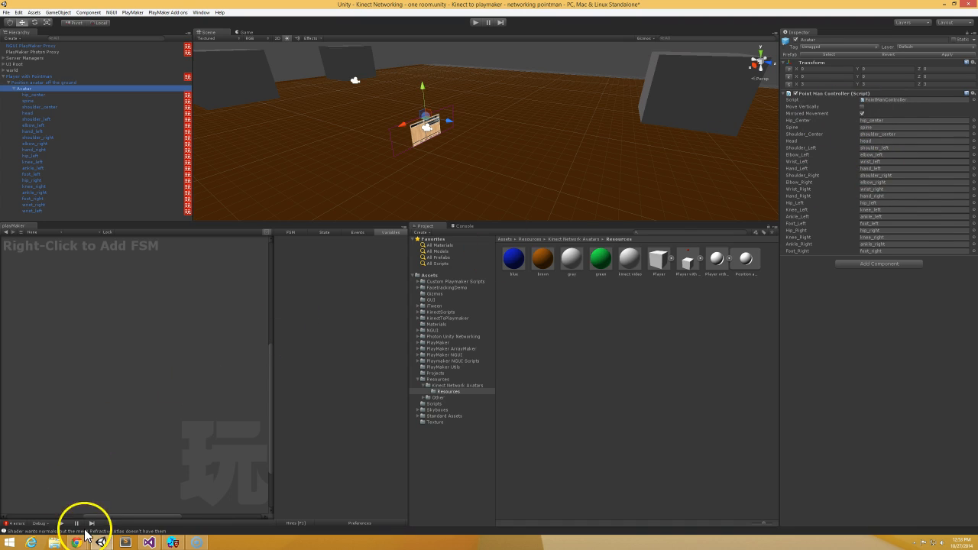
Switch to Chrome and view the Photon Realtime site and the Asset Store search results for Kinect.
mouse_move(78, 541)
click(202, 492)
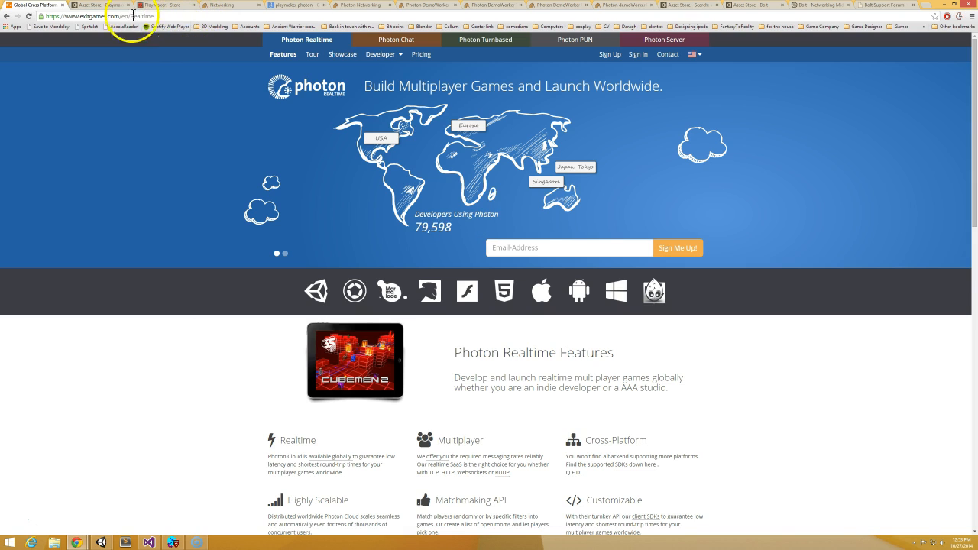
click(672, 7)
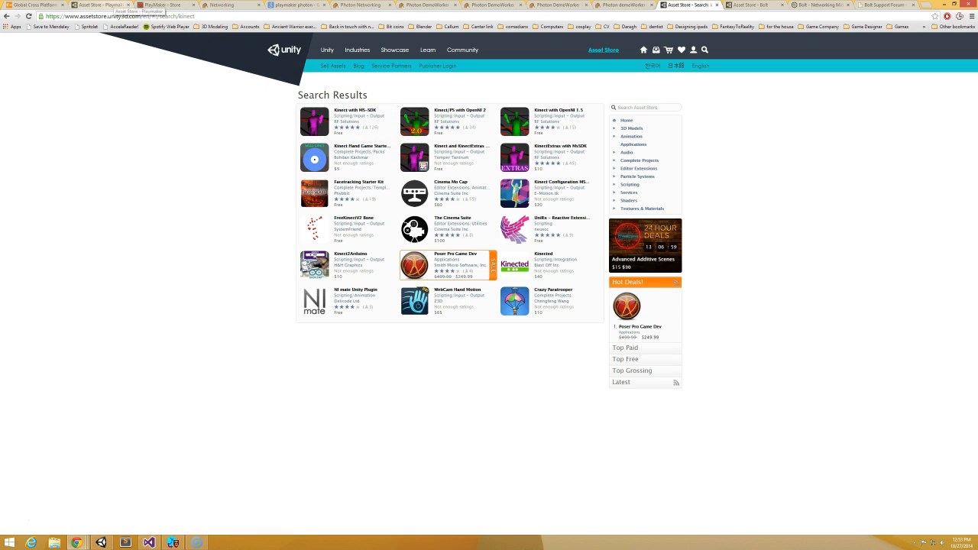
Review PlayMaker's Asset Store page and the Hutong Games store page, highlighting the sale offer and the educational institutions line.
click(111, 5)
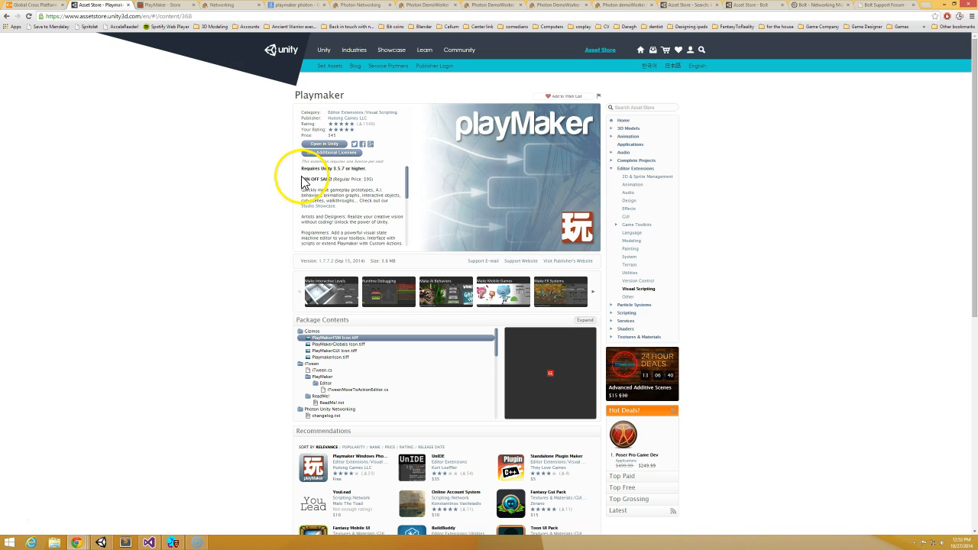
drag(303, 179, 315, 180)
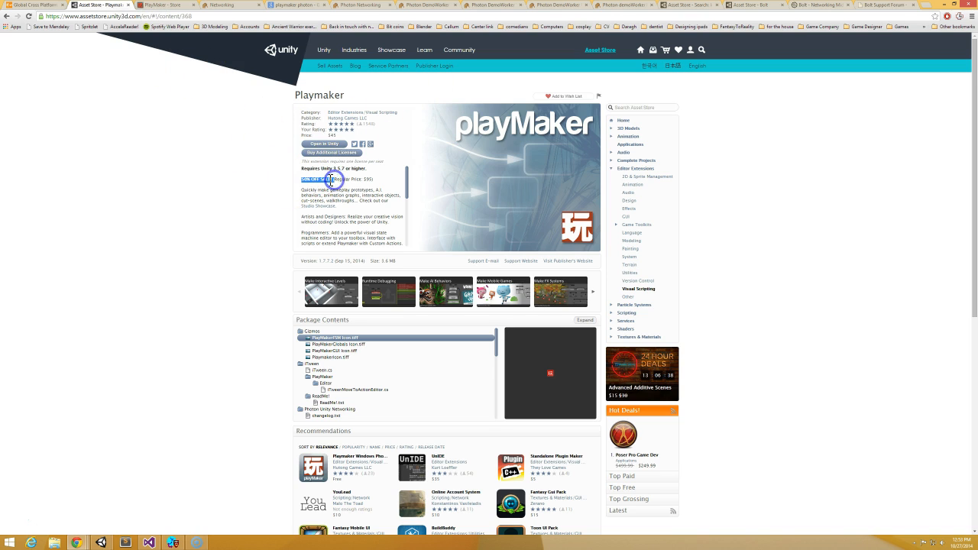
click(158, 9)
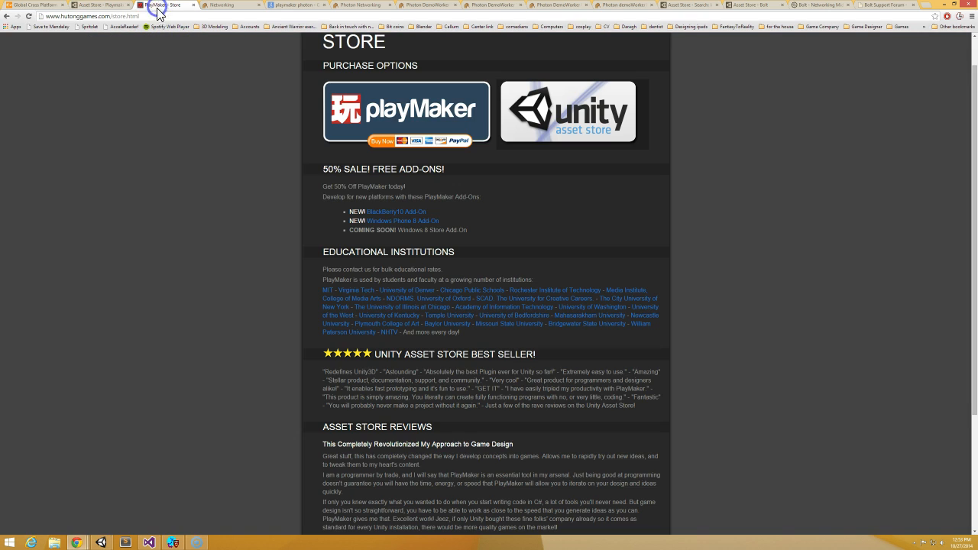
click(322, 185)
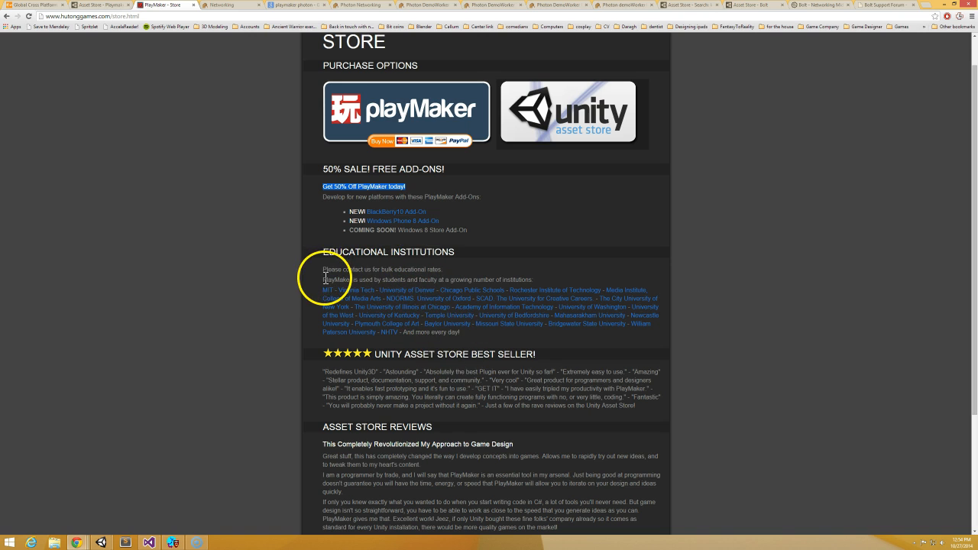
drag(323, 279, 385, 281)
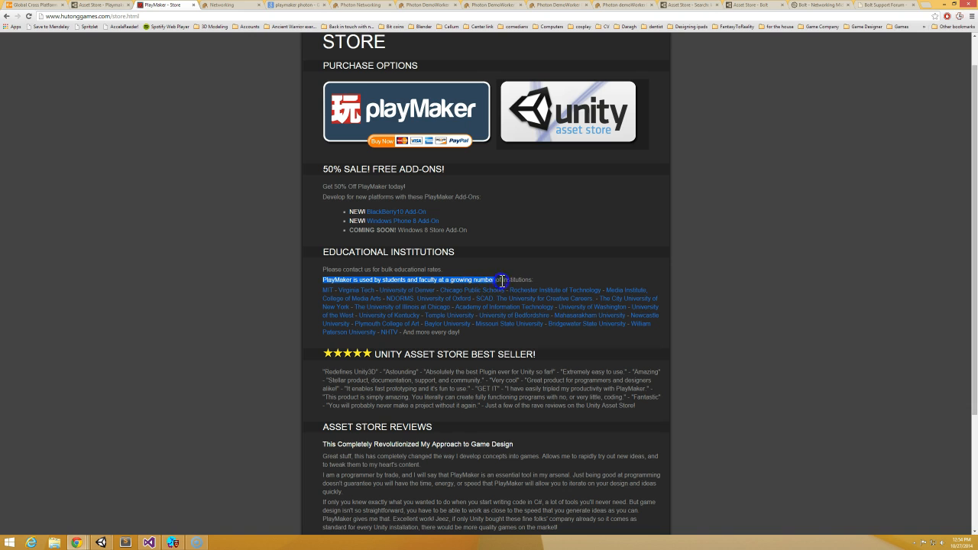
drag(523, 280, 531, 281)
Look over the PlayMaker manual's Networking page, including its Fsm Variable Synchronization section.
click(220, 6)
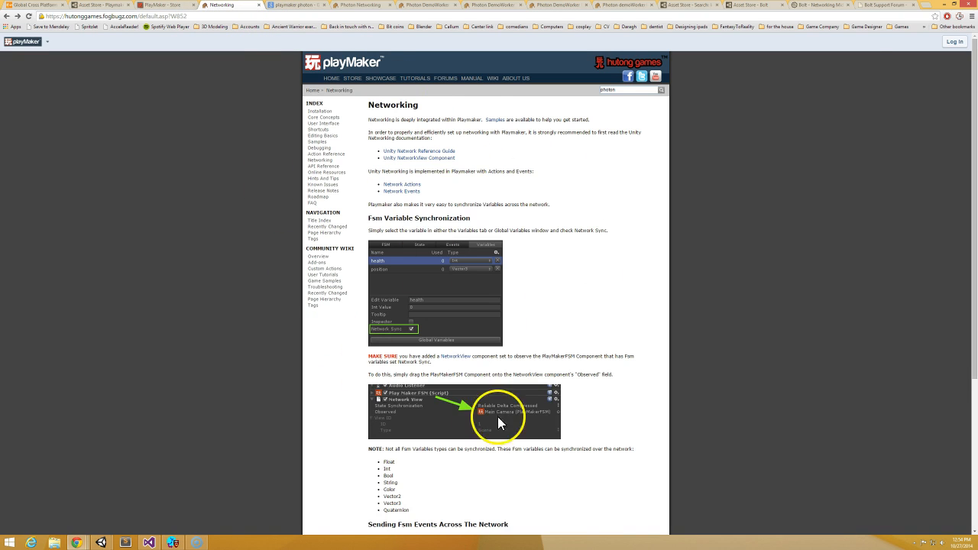
scroll(500, 424, down, 3)
scroll(508, 422, up, 3)
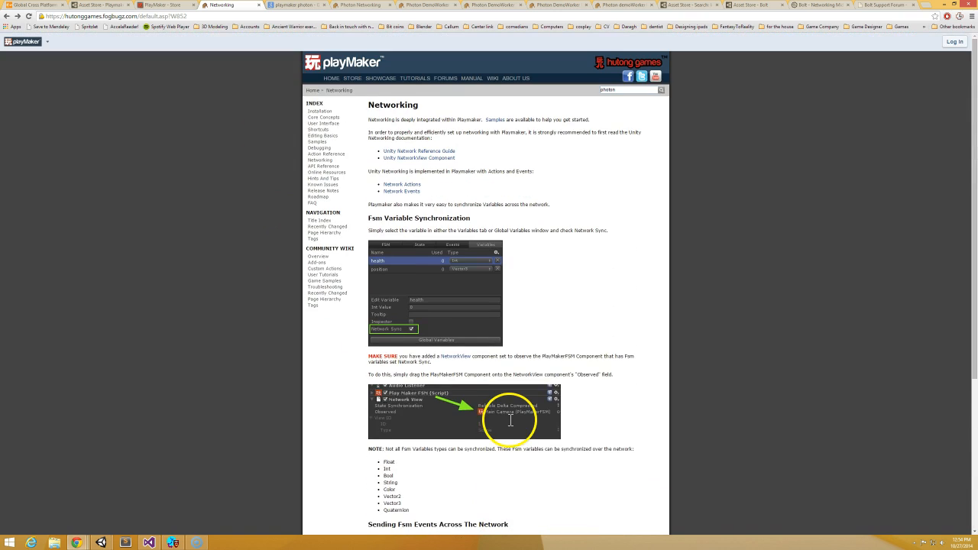
View the Google results for "playmaker photon" and the PlayMaker manual's Photon Networking page.
click(296, 5)
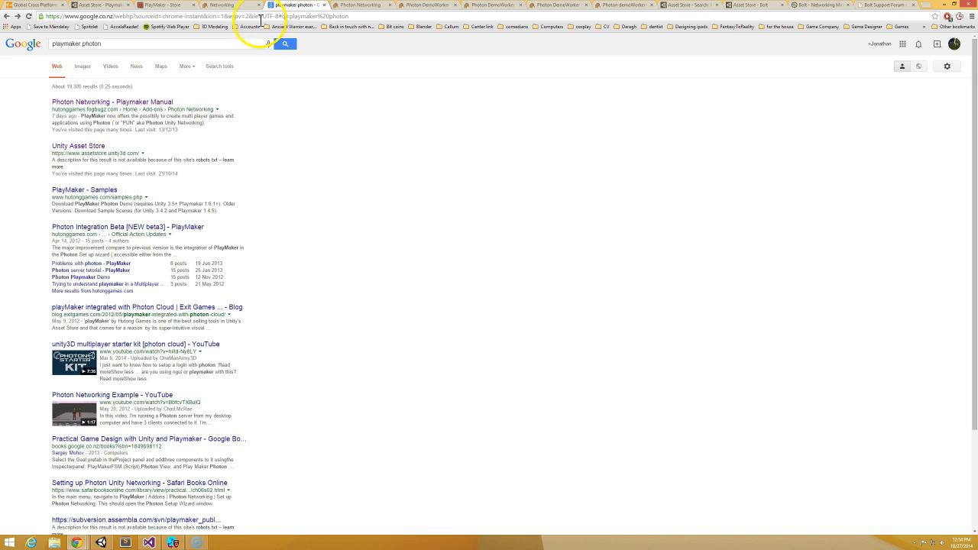
click(106, 45)
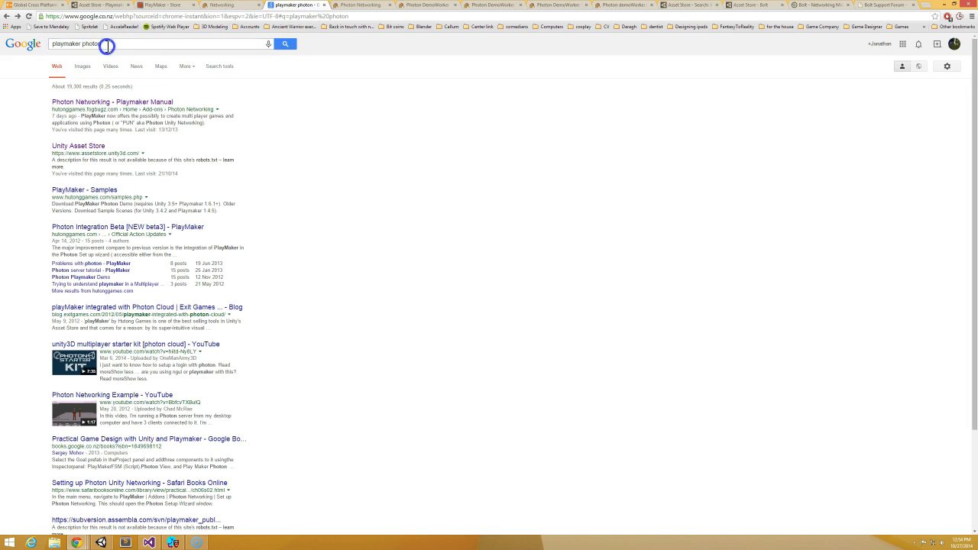
click(351, 5)
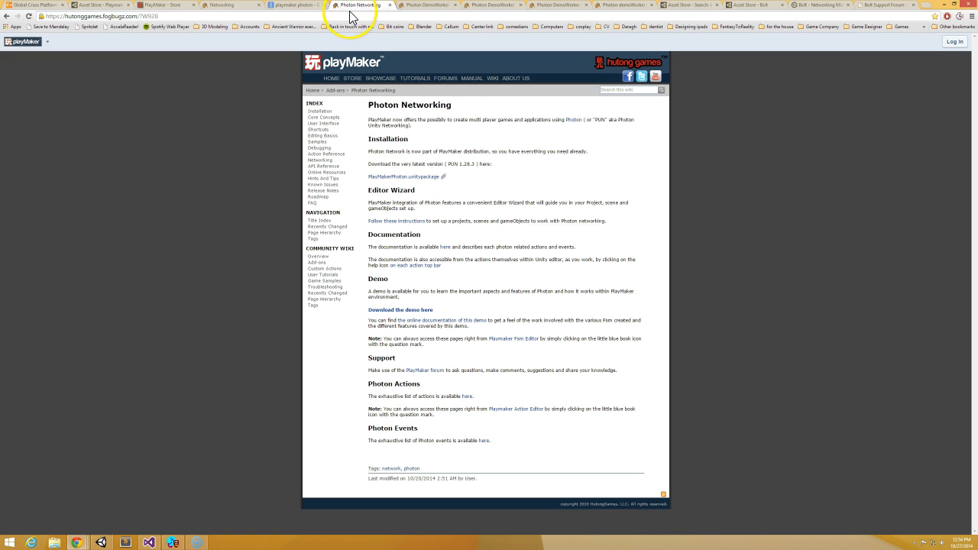
click(302, 5)
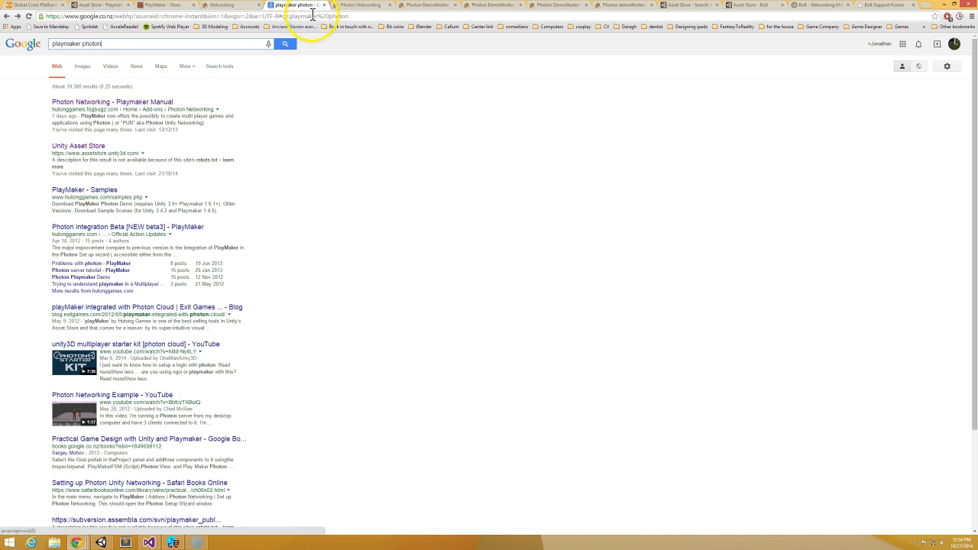
click(353, 6)
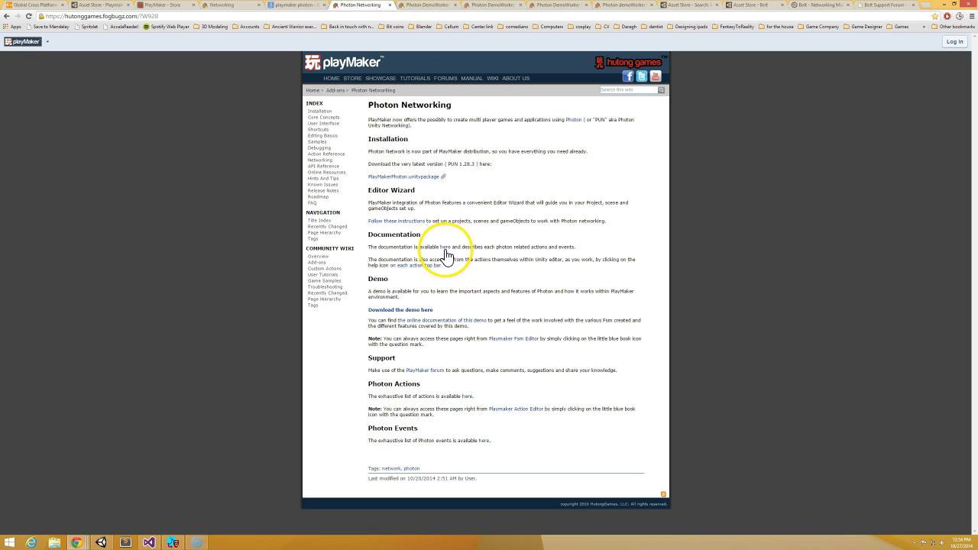
Read through the Photon DemoWorker Sample page, from the scene setup to the critical Fsm list.
click(416, 5)
scroll(414, 320, up, 4)
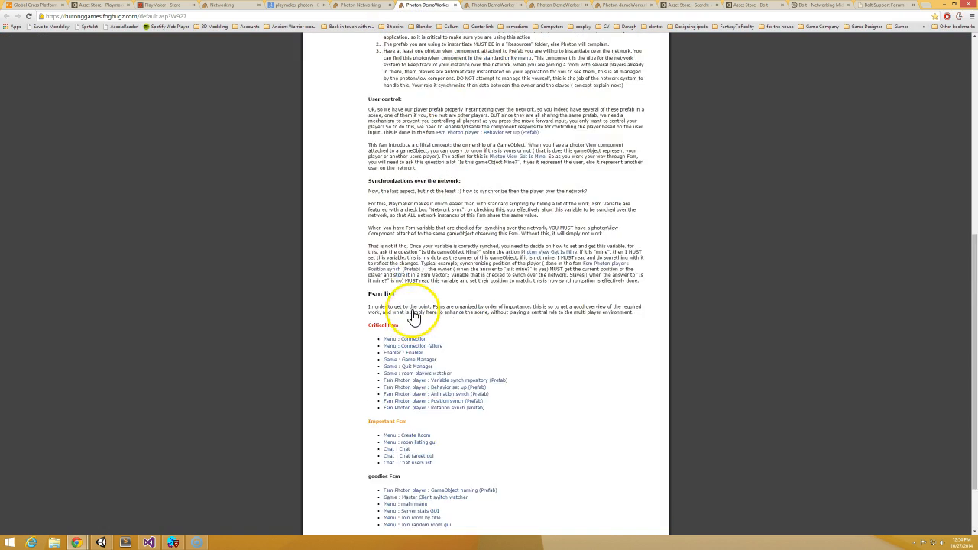
scroll(413, 321, up, 5)
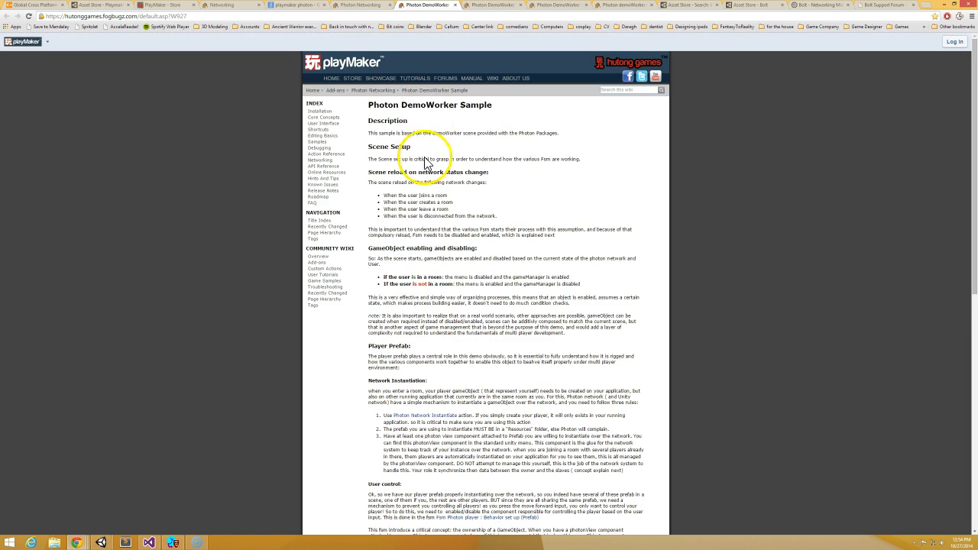
scroll(450, 346, down, 5)
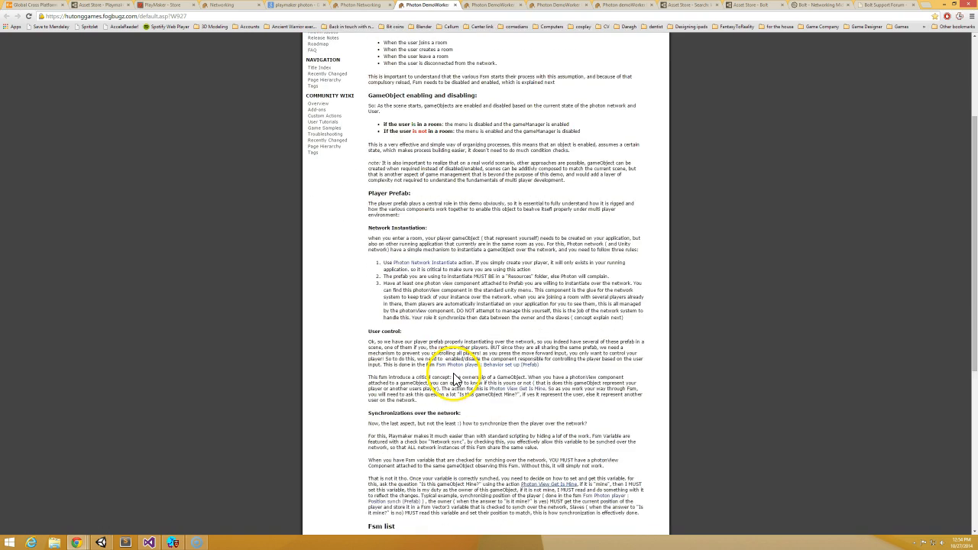
scroll(456, 379, down, 1)
scroll(456, 375, down, 3)
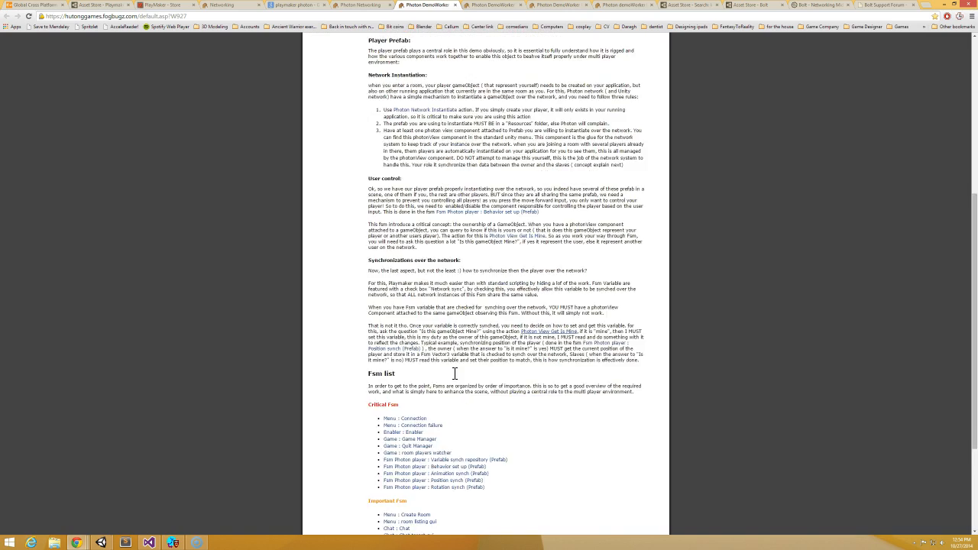
scroll(453, 379, down, 3)
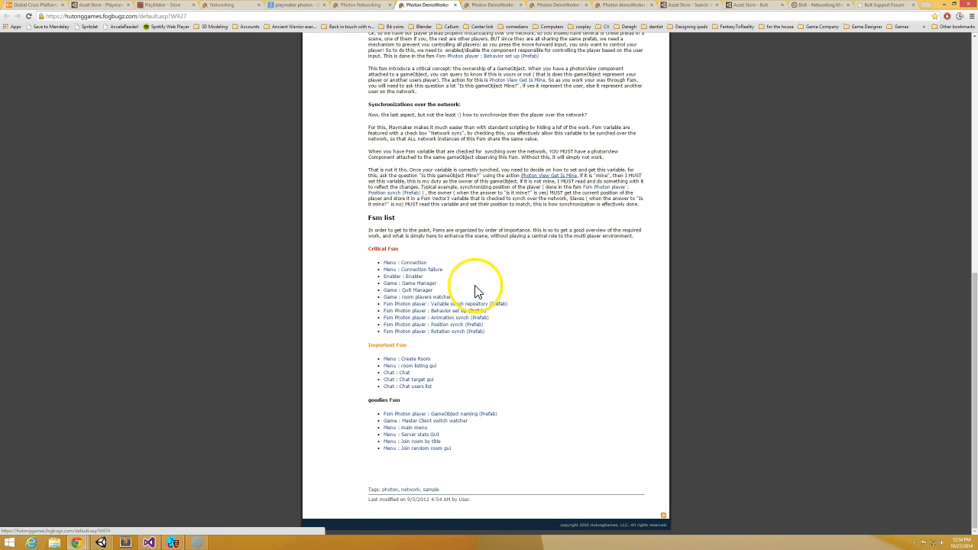
Examine the Photon DemoWorker documentation pages for the variable synch repository, rotation synch and position synch Fsms.
click(492, 4)
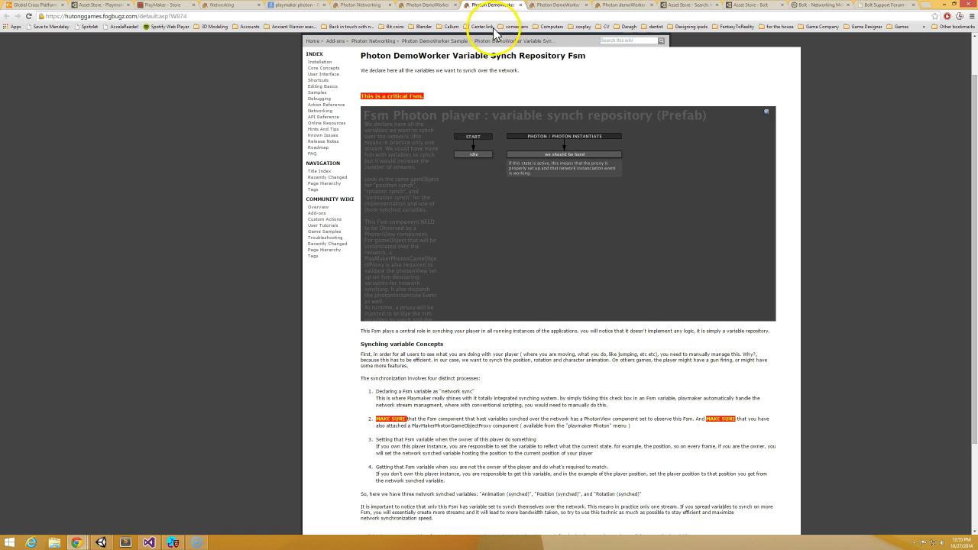
scroll(535, 172, down, 3)
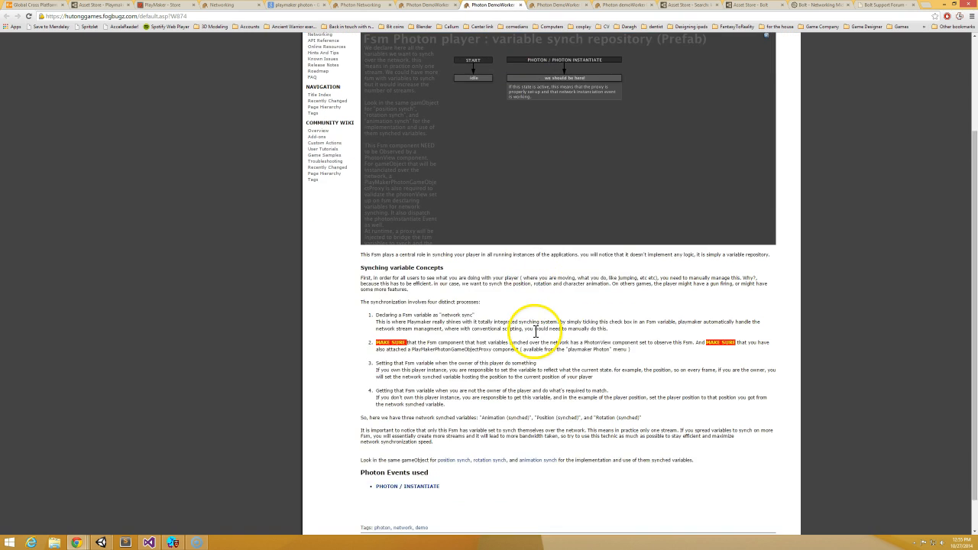
scroll(538, 313, up, 2)
scroll(539, 313, up, 3)
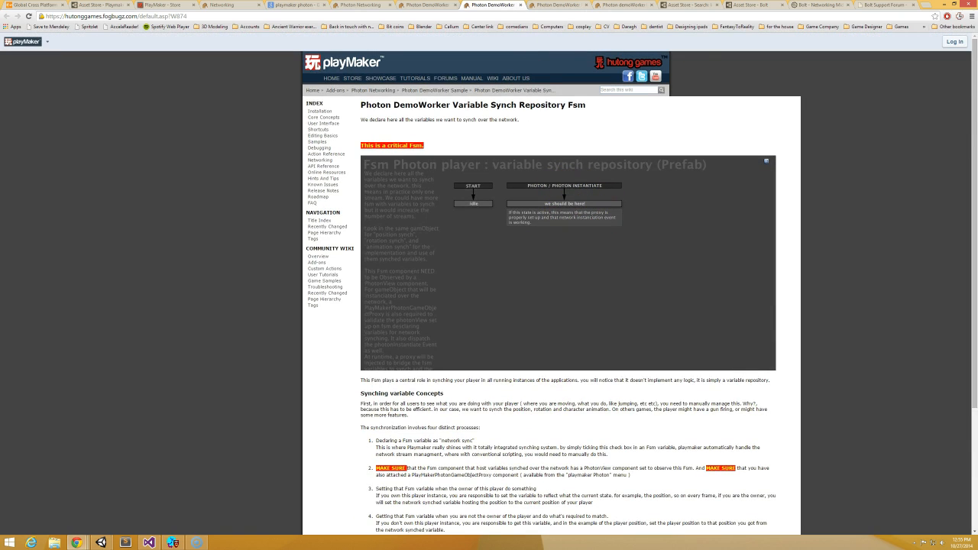
key(ctrl+Tab)
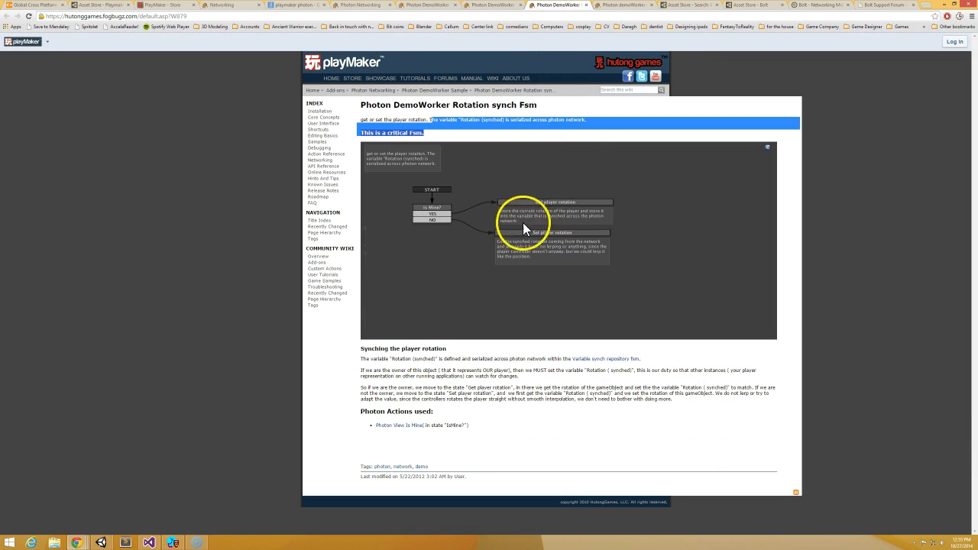
click(607, 6)
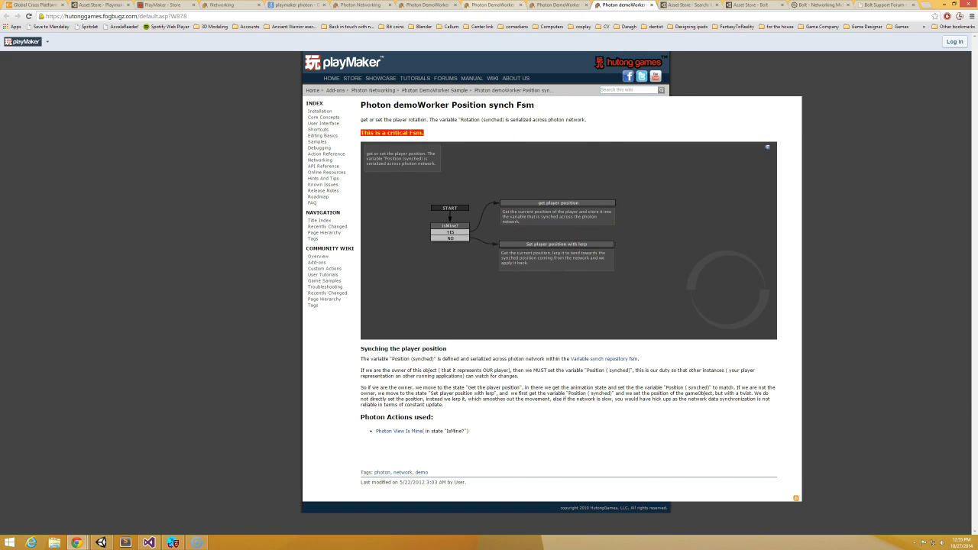
key(ctrl+shift+Tab)
key(ctrl+shift+Tab)
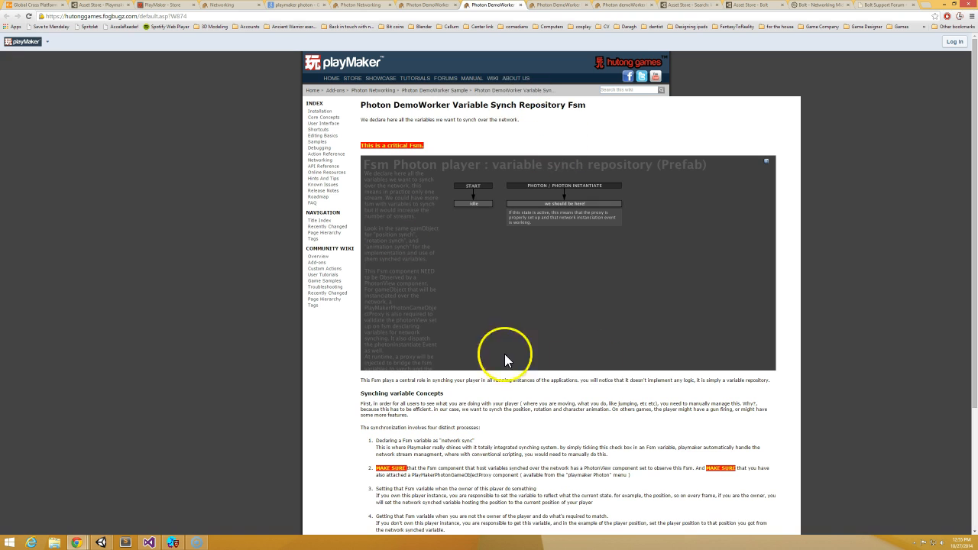
Switch to the Kinect Networking project in Unity and examine Player with Pointman's variable synch states and variables, and the Avatar's Point Man Controller.
mouse_move(100, 539)
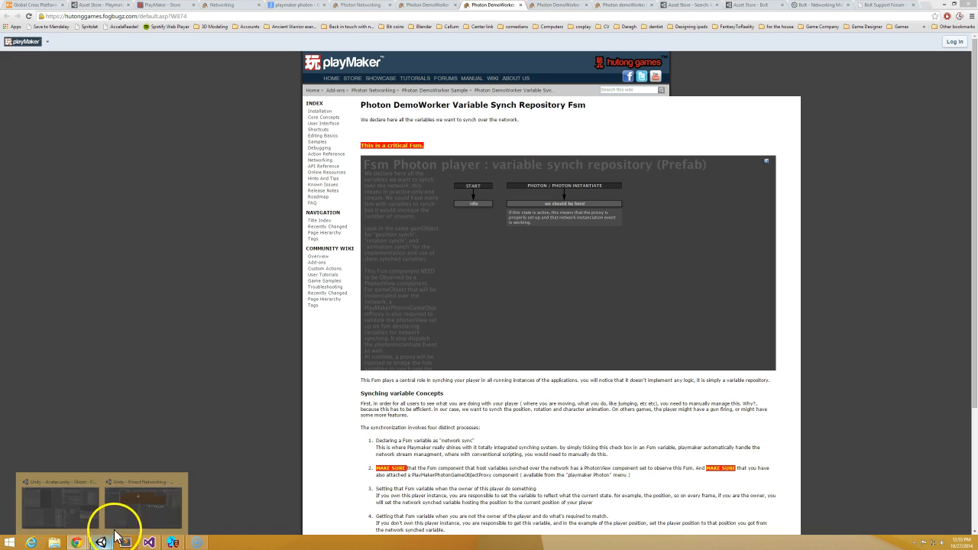
click(135, 514)
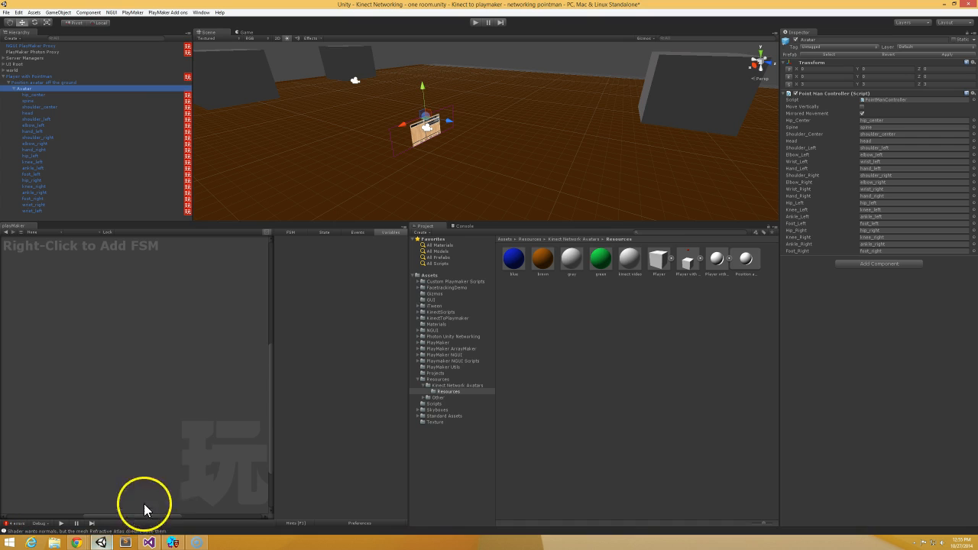
click(127, 81)
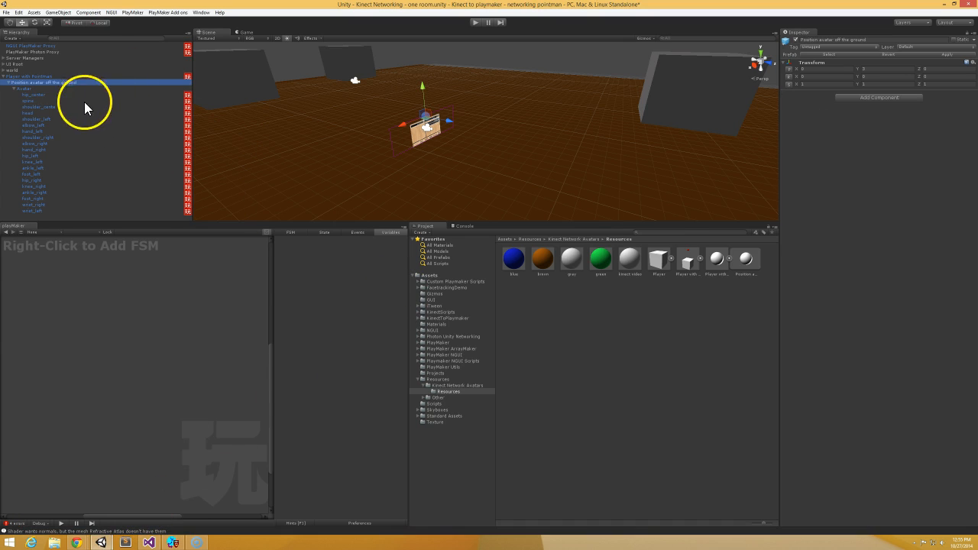
click(102, 76)
click(42, 285)
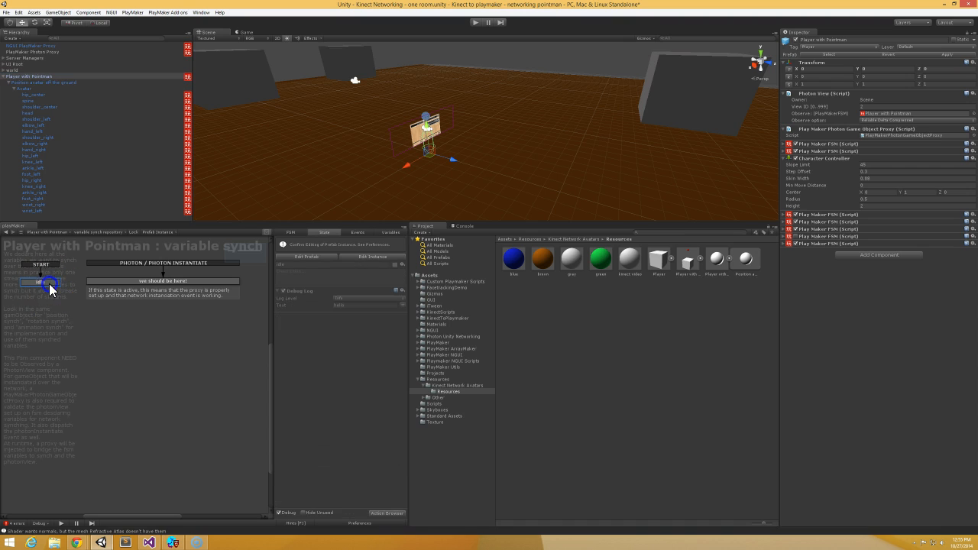
click(132, 284)
click(51, 281)
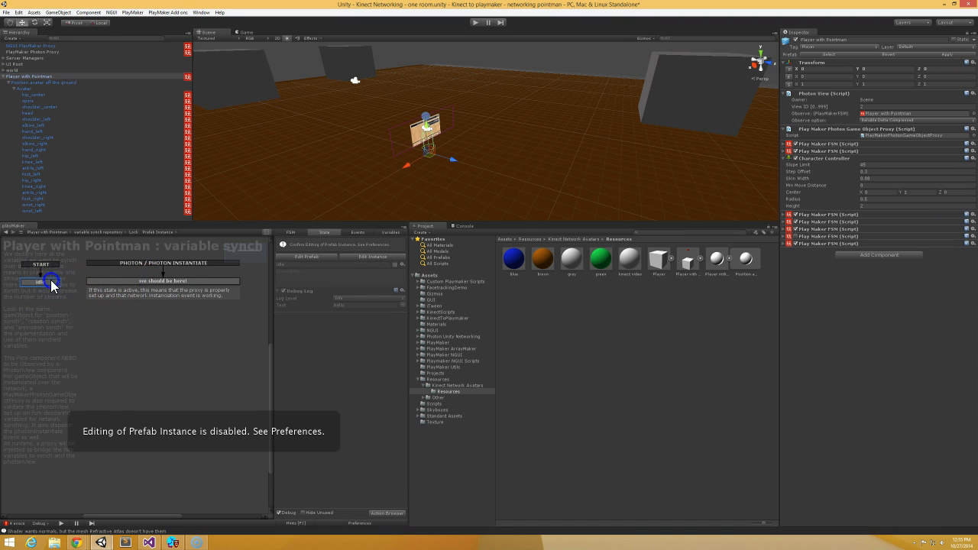
click(187, 284)
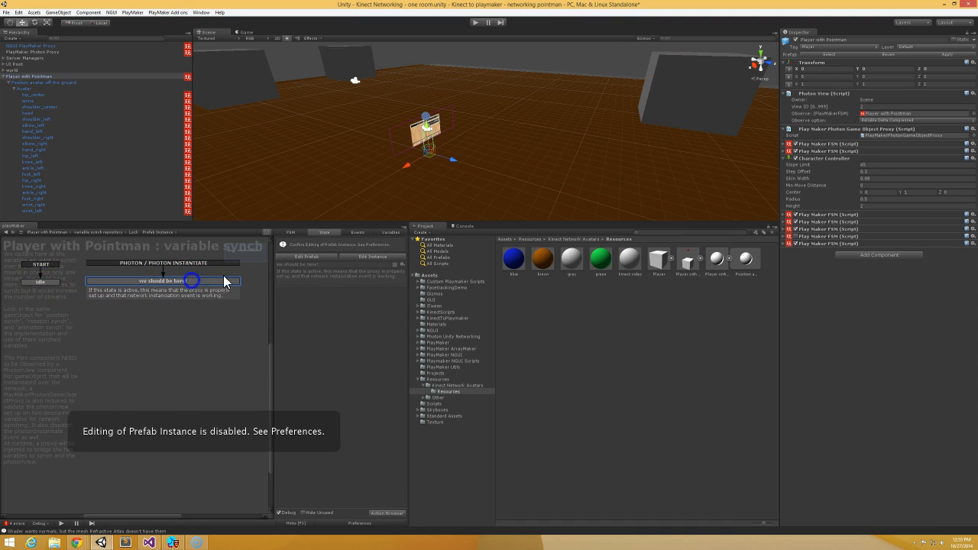
click(390, 231)
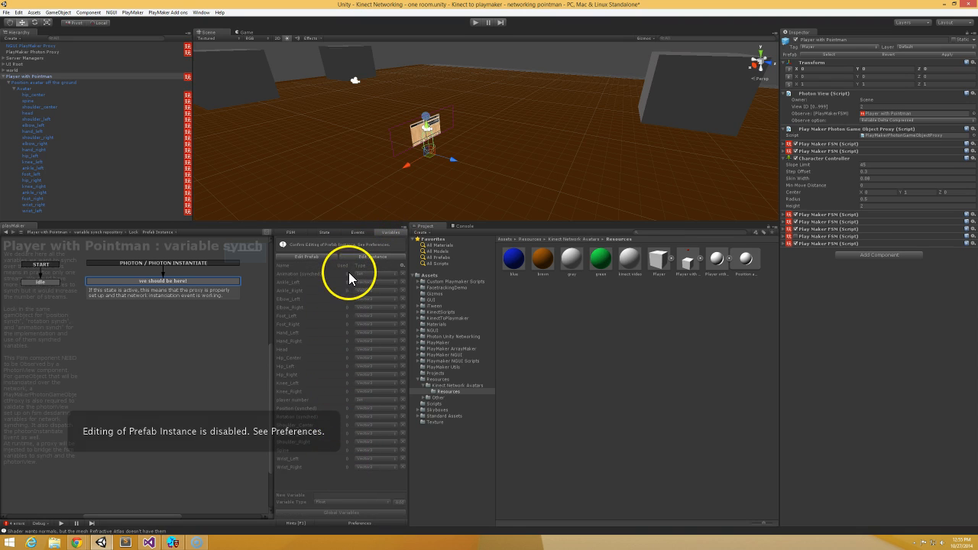
click(55, 87)
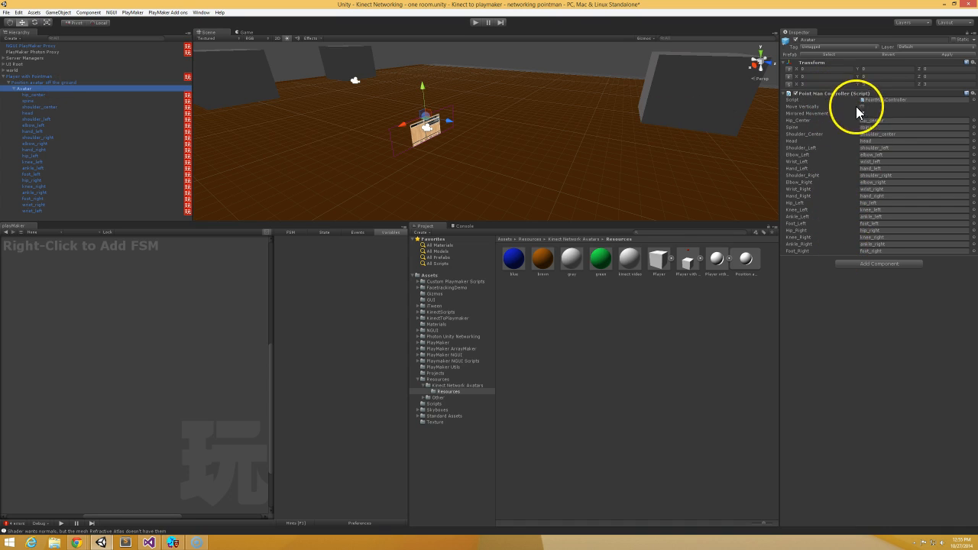
Try moving the avatar's hip_center joint along its Z axis in the scene, and undo the move.
click(101, 77)
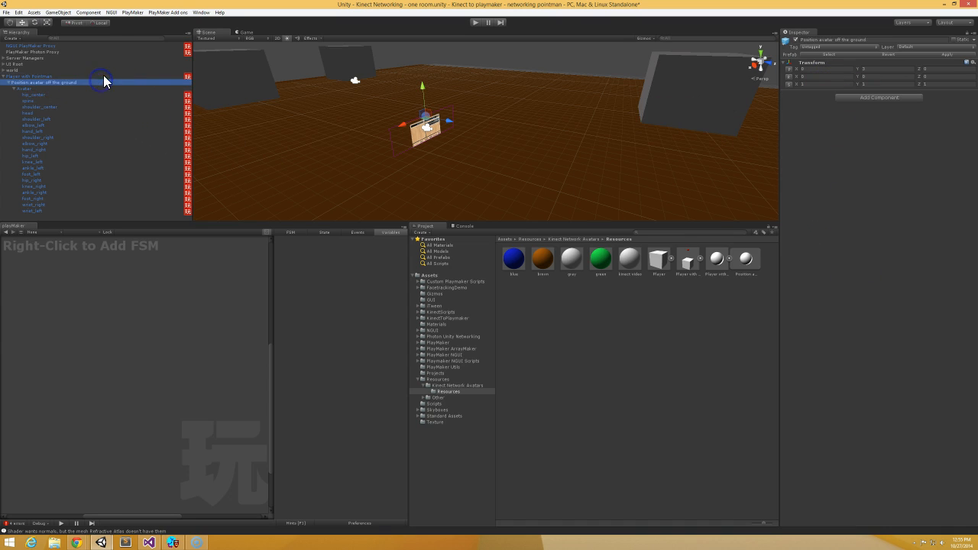
click(28, 94)
scroll(436, 120, up, 6)
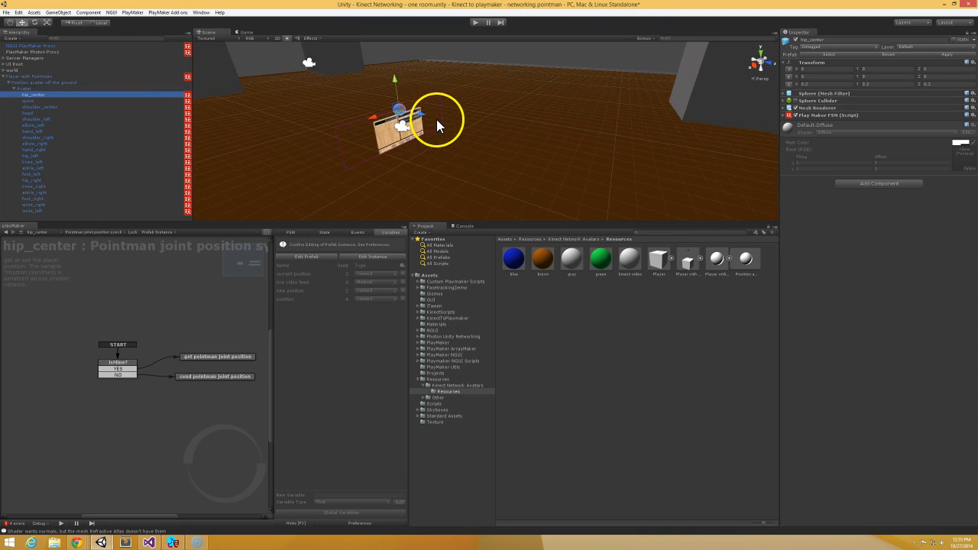
drag(446, 155, 469, 168)
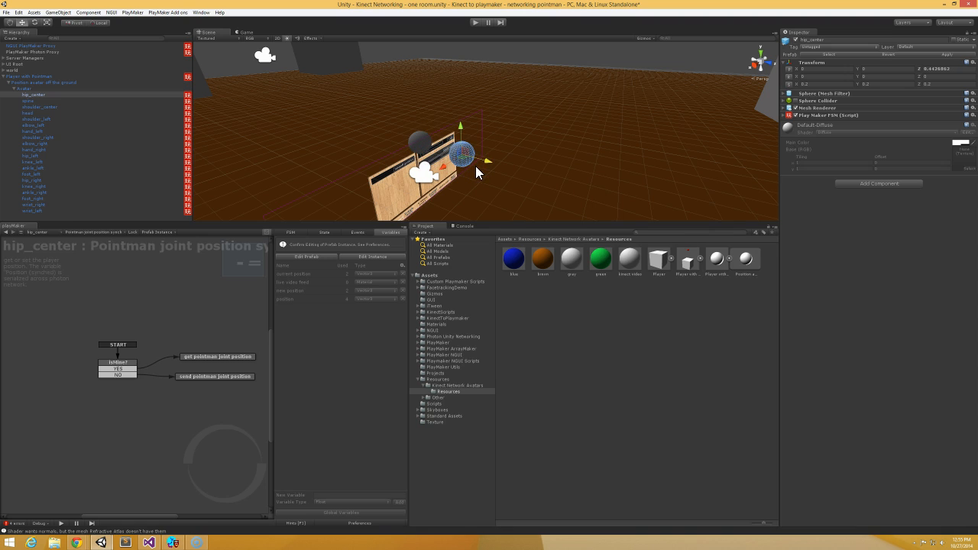
key(ctrl+z)
Examine the IsMine? and get pointman joint position states in the spine joint's Pointman joint position synch FSM.
click(82, 100)
click(106, 232)
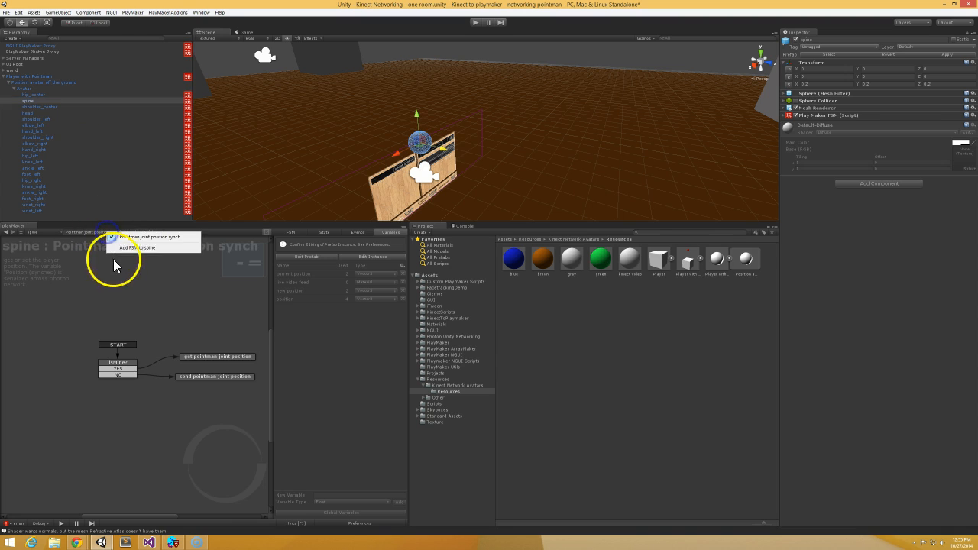
click(115, 236)
click(122, 363)
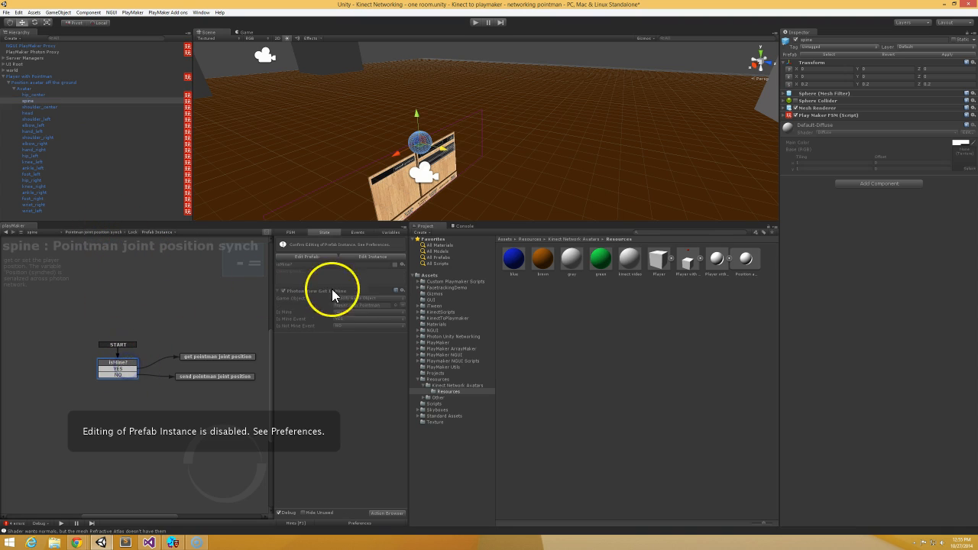
click(208, 357)
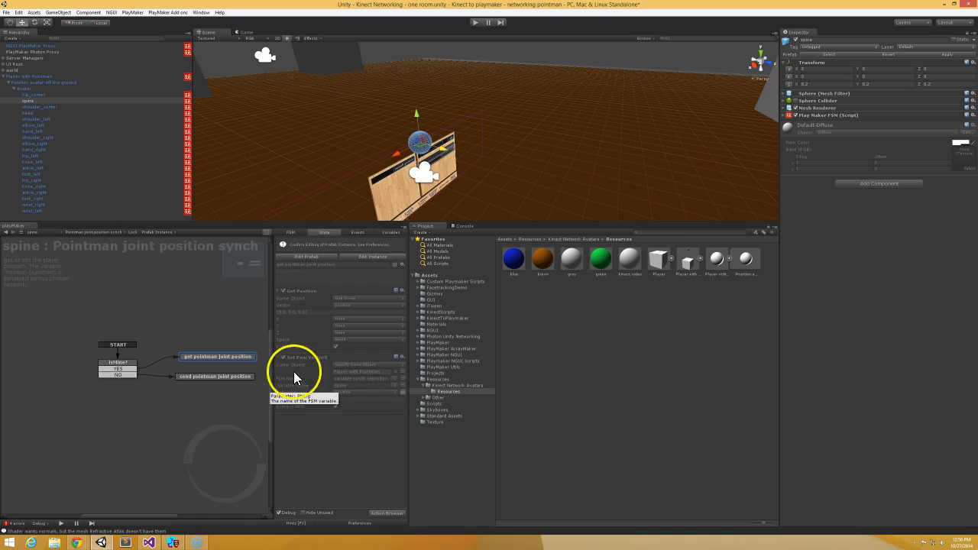
Review the variables declared in Player with Pointman's variable synch repository FSM.
click(40, 77)
click(220, 285)
click(382, 232)
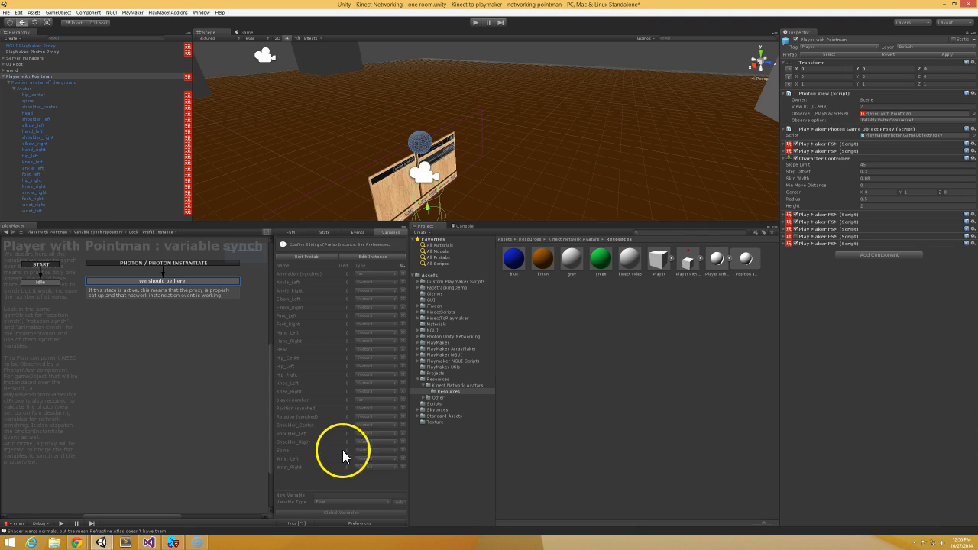
Return to the spine joint's Pointman joint position synch FSM and examine its send pointman joint position state.
click(49, 119)
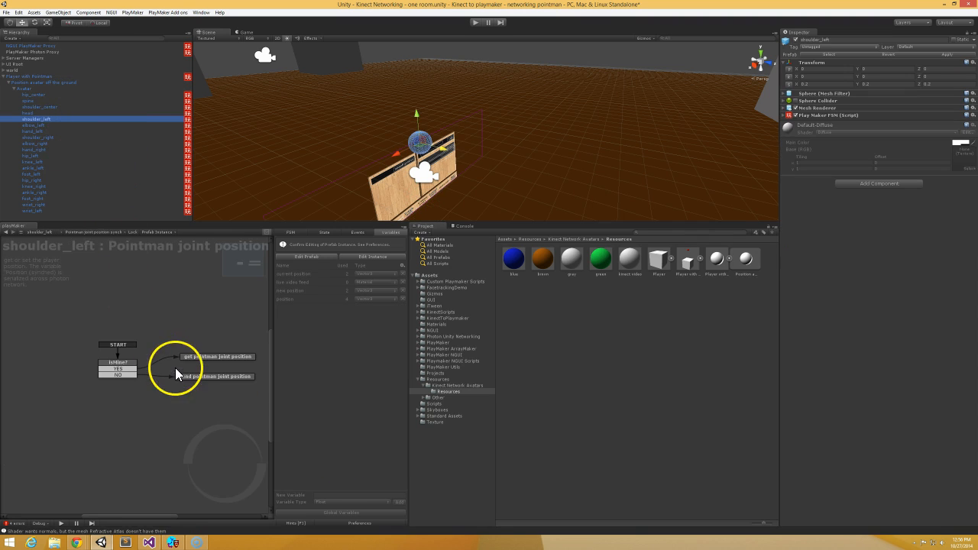
click(54, 107)
click(58, 101)
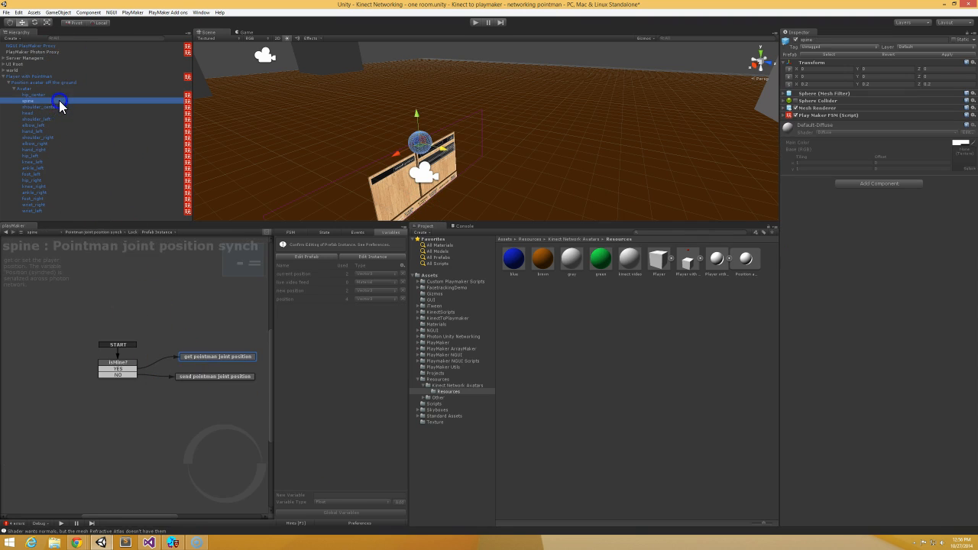
click(108, 233)
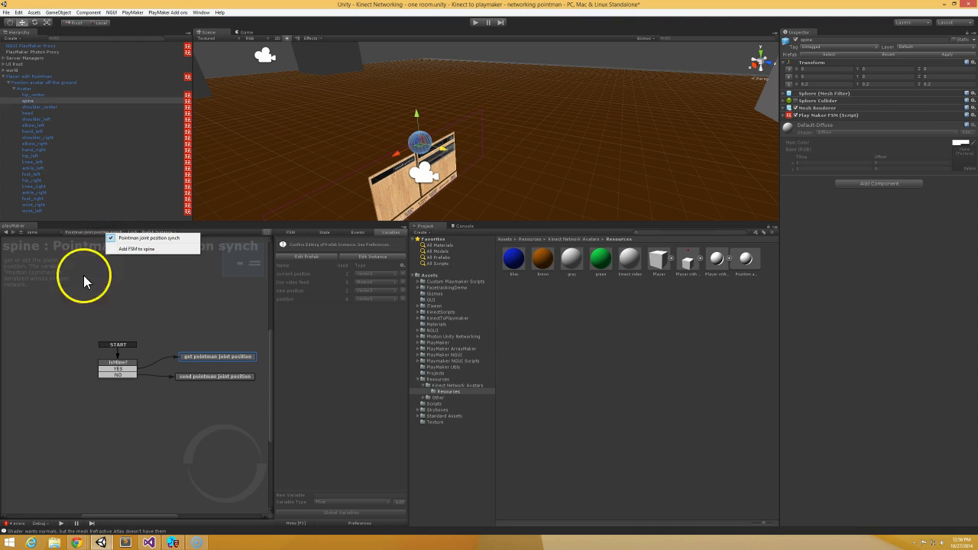
click(216, 377)
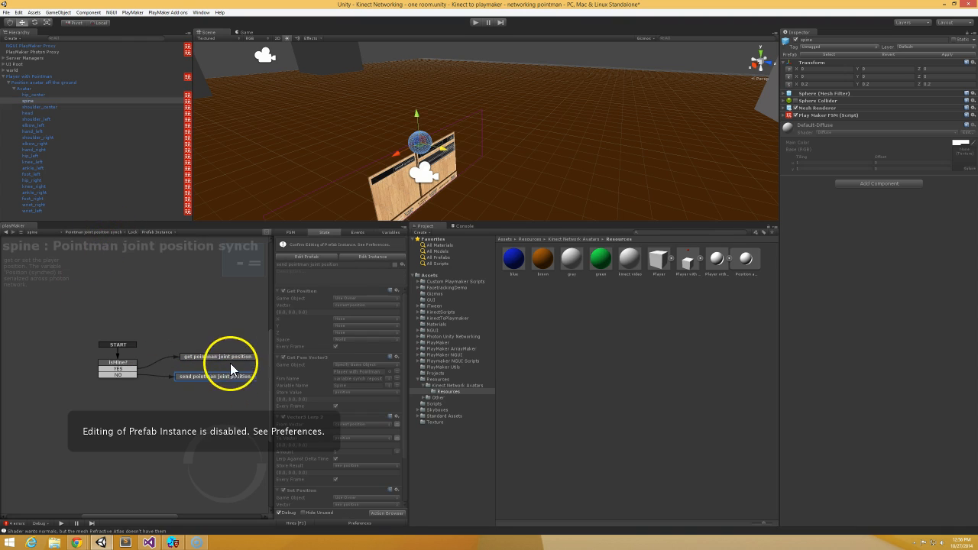
Look through the Pointman joint position synch FSMs of hand_left, knee_left, hip_right, foot_right and wrist_left.
click(40, 131)
click(50, 162)
click(54, 180)
click(57, 198)
click(59, 210)
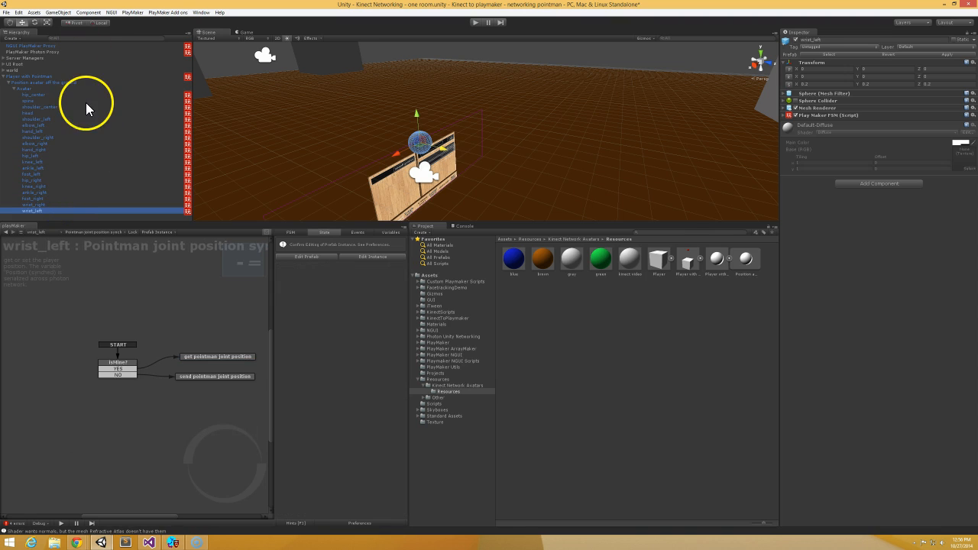
Examine the get player position and Set player position with lerp states in Player with Pointman's Position synch FSM.
click(90, 77)
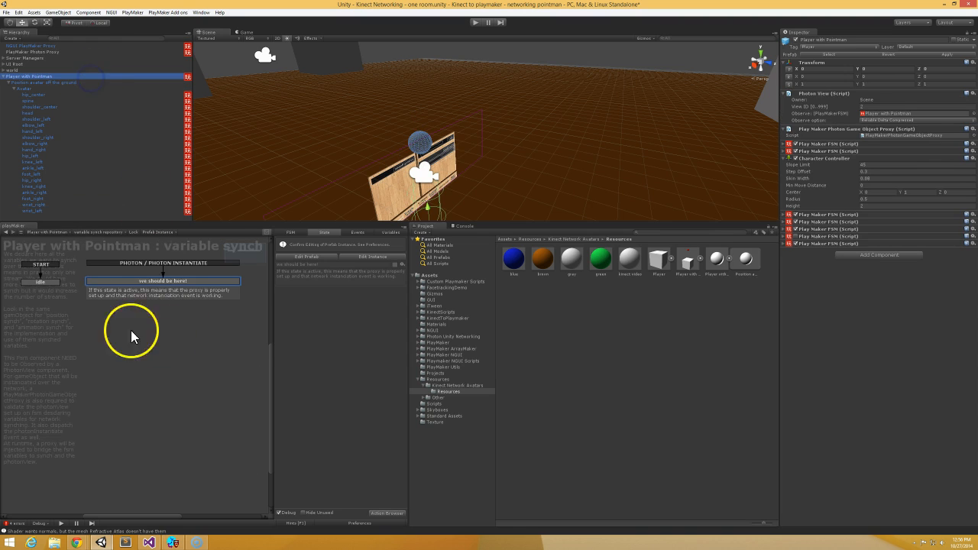
click(91, 233)
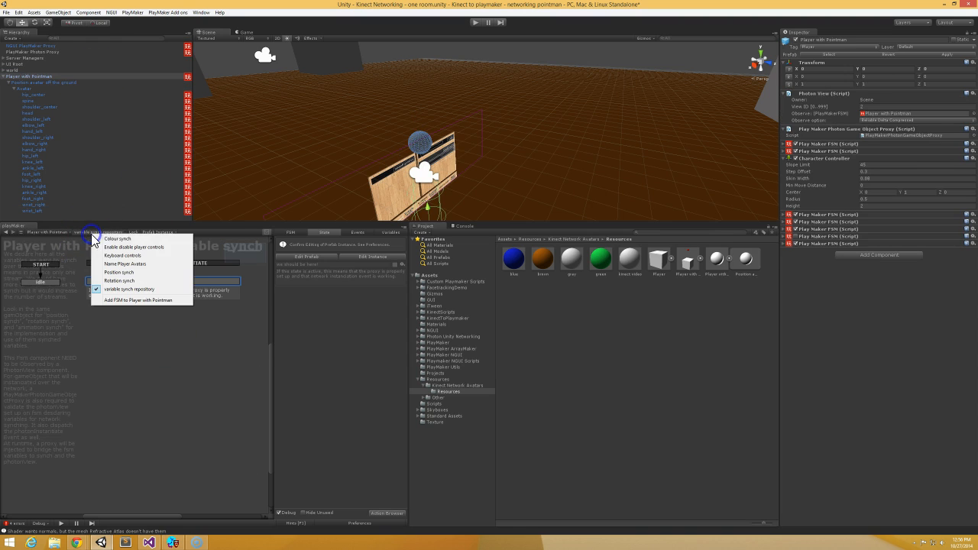
click(120, 273)
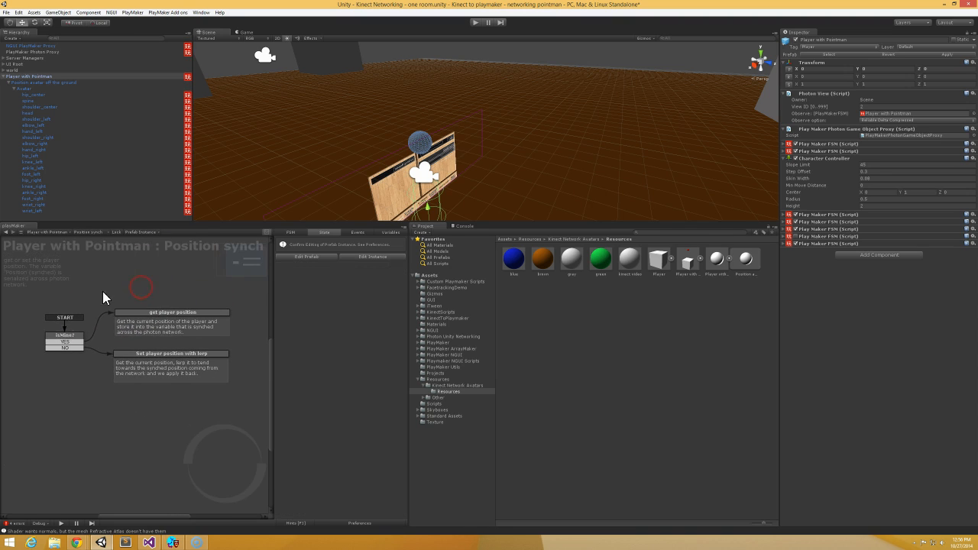
click(169, 317)
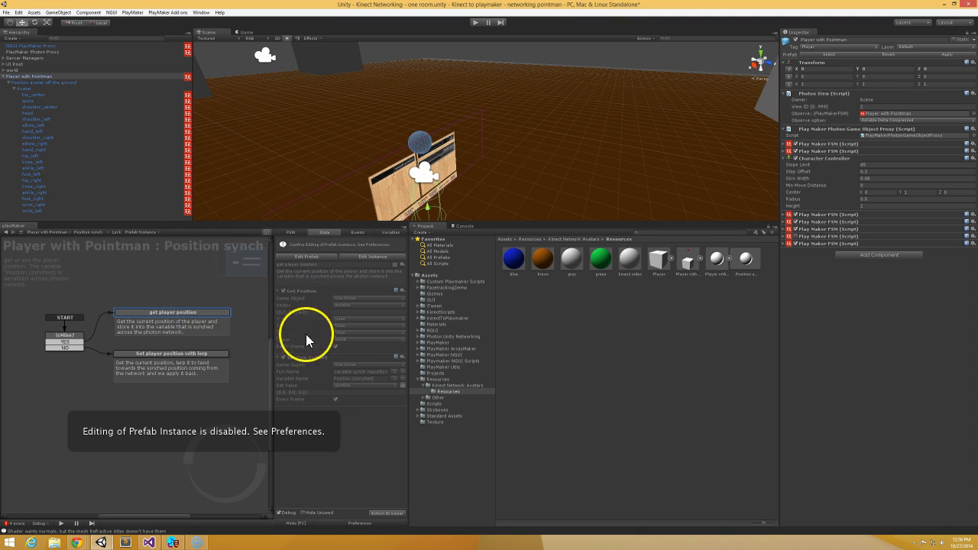
click(183, 362)
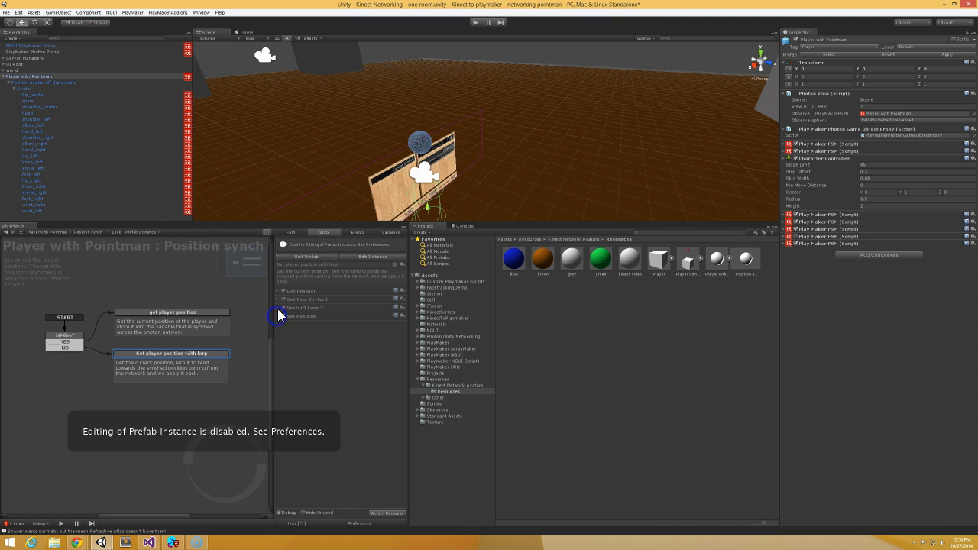
Open the Player with Pointman prefab for editing and display its Position synch FSM.
click(305, 256)
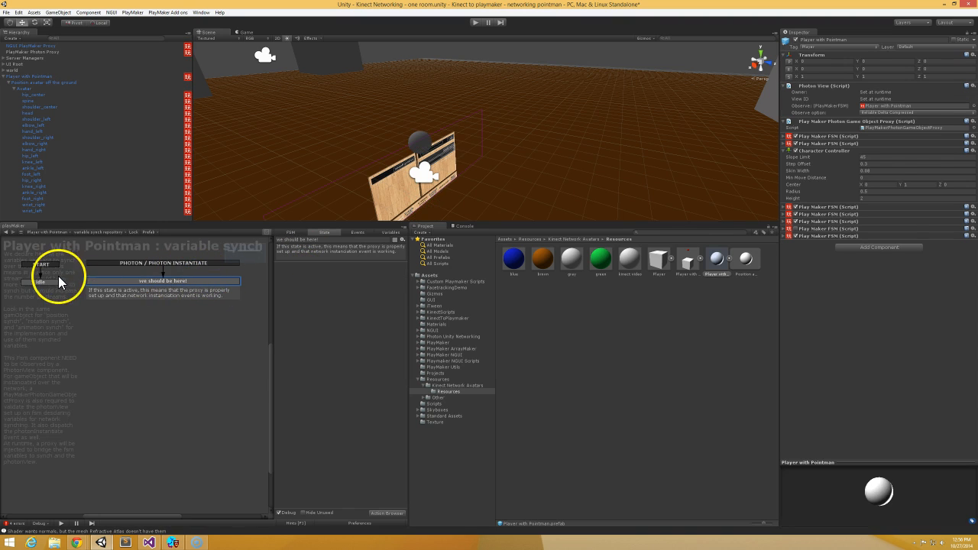
click(65, 77)
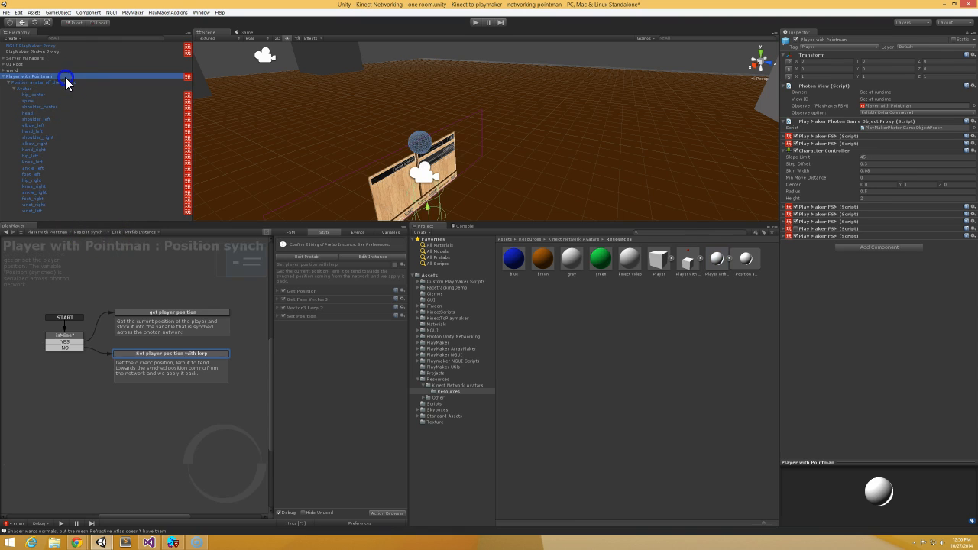
click(320, 257)
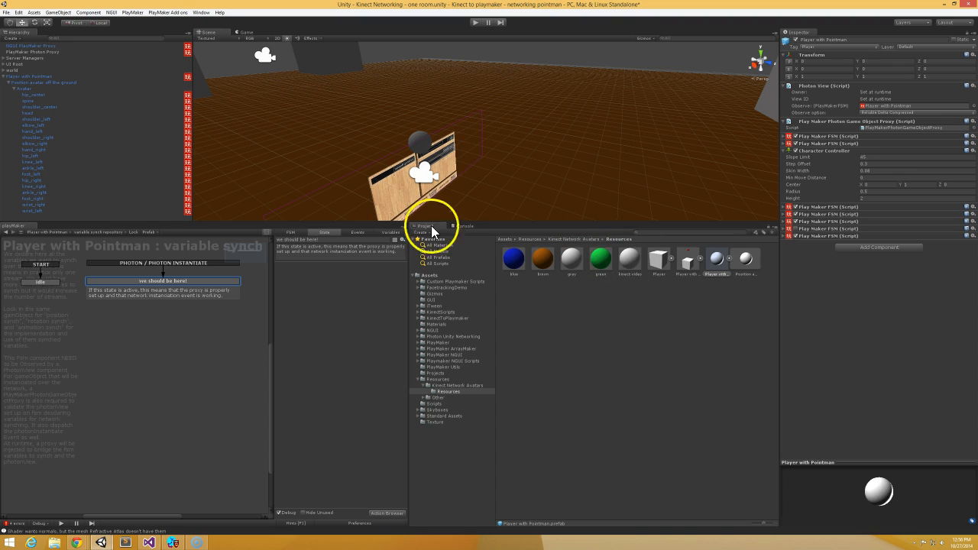
click(95, 238)
click(131, 275)
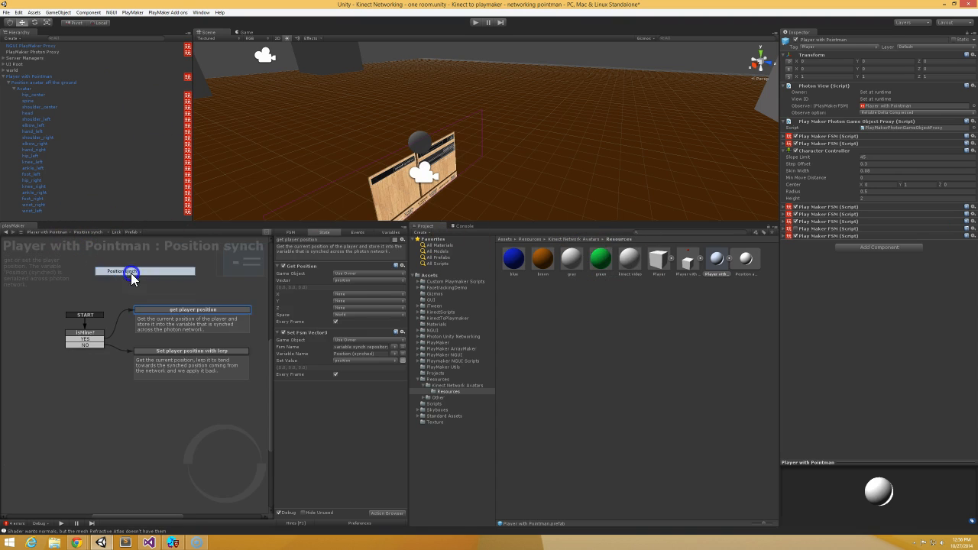
Expand all the actions of the prefab's Set player position with lerp state and read through their settings.
click(233, 350)
click(278, 291)
click(277, 283)
click(277, 274)
click(278, 266)
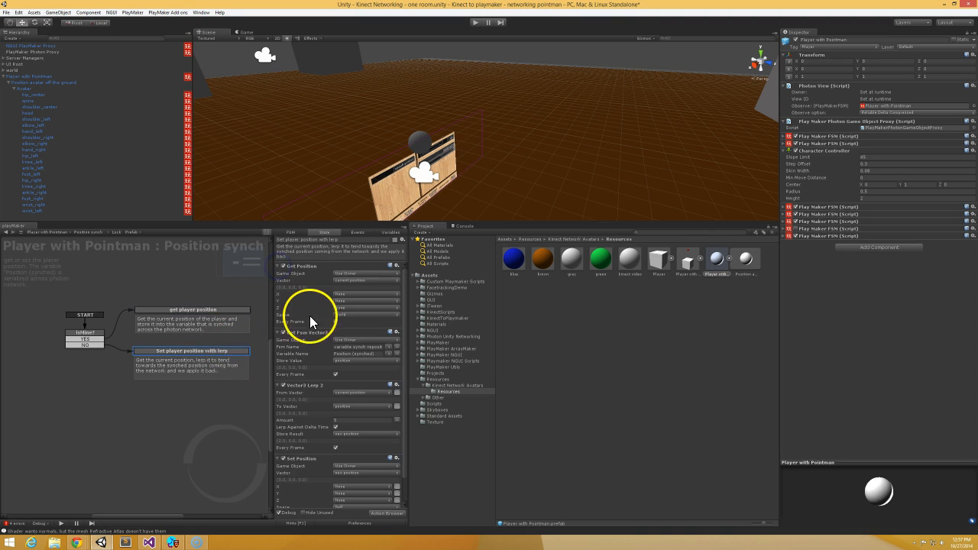
scroll(317, 326, down, 2)
scroll(317, 326, up, 2)
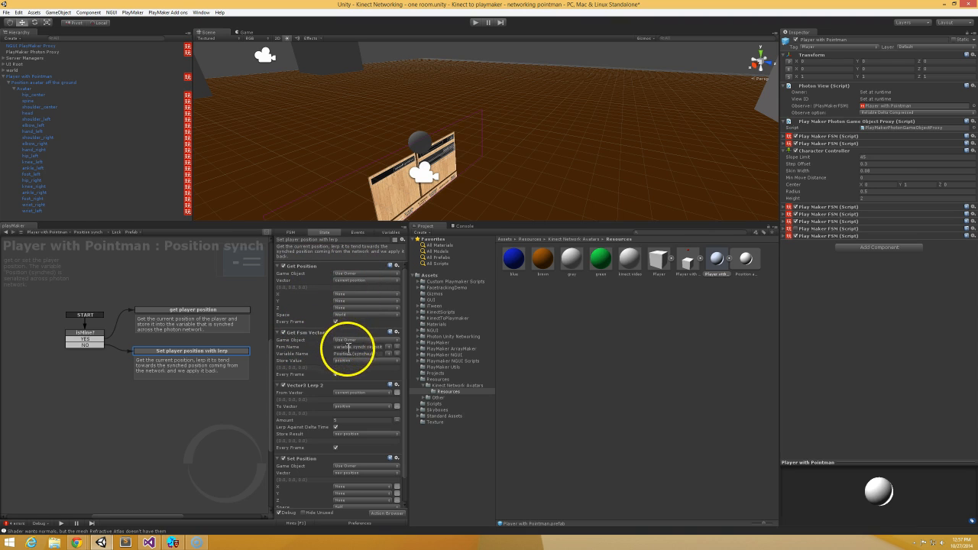
scroll(365, 358, down, 2)
scroll(365, 361, down, 1)
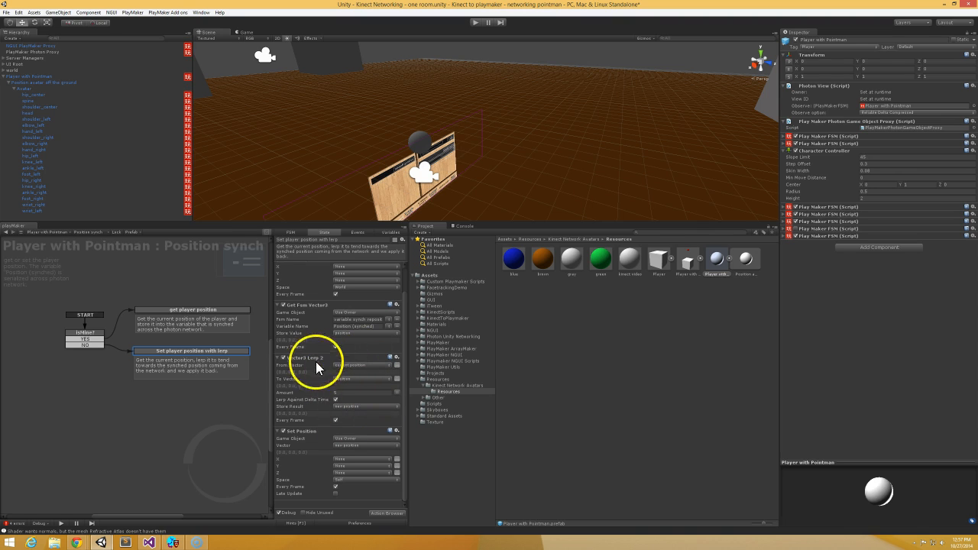
Examine the Is Mine?, Get player rotation and Set player rotation states in the prefab's Rotation synch FSM.
click(102, 237)
click(125, 277)
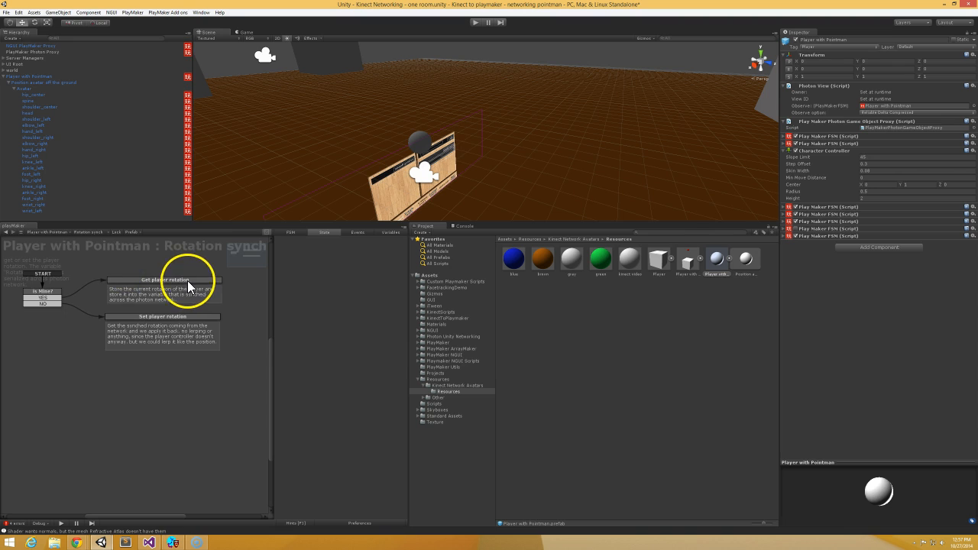
click(187, 281)
click(55, 292)
click(197, 280)
click(196, 316)
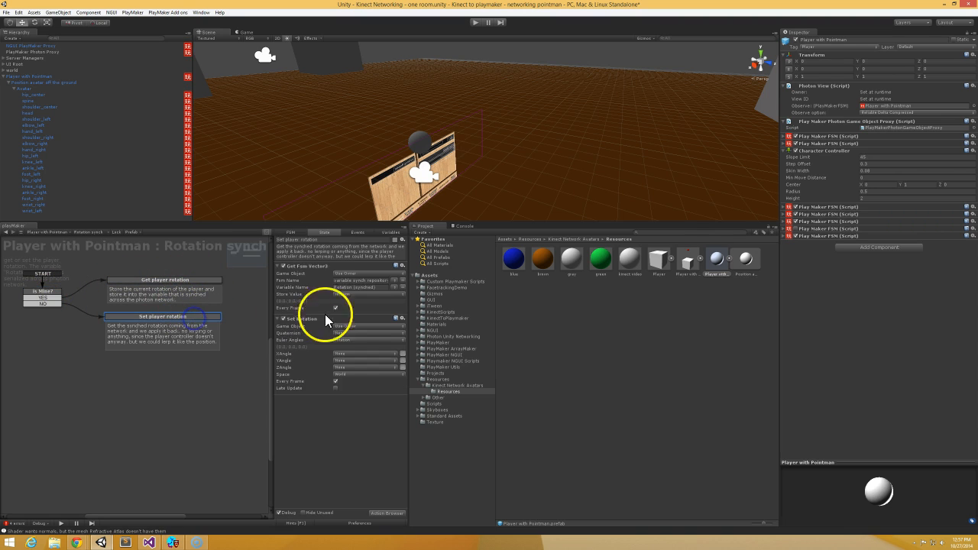
Go back to the Player with Pointman scene instance and list the variables of its variable synch repository FSM.
click(62, 77)
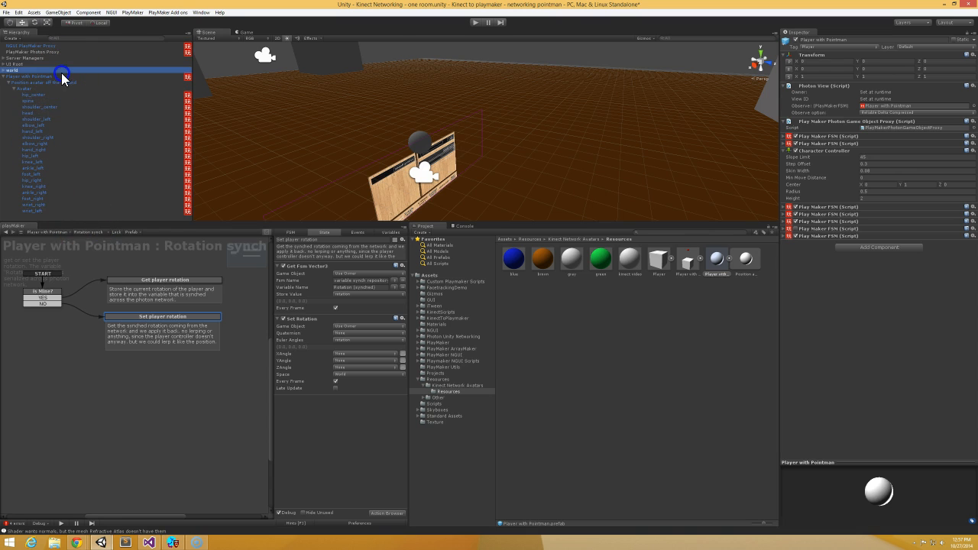
click(94, 233)
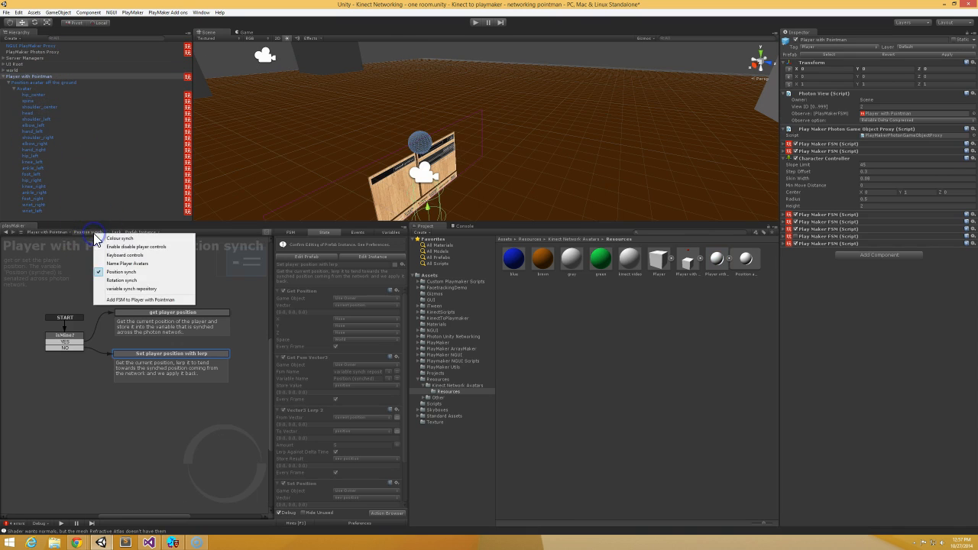
click(131, 287)
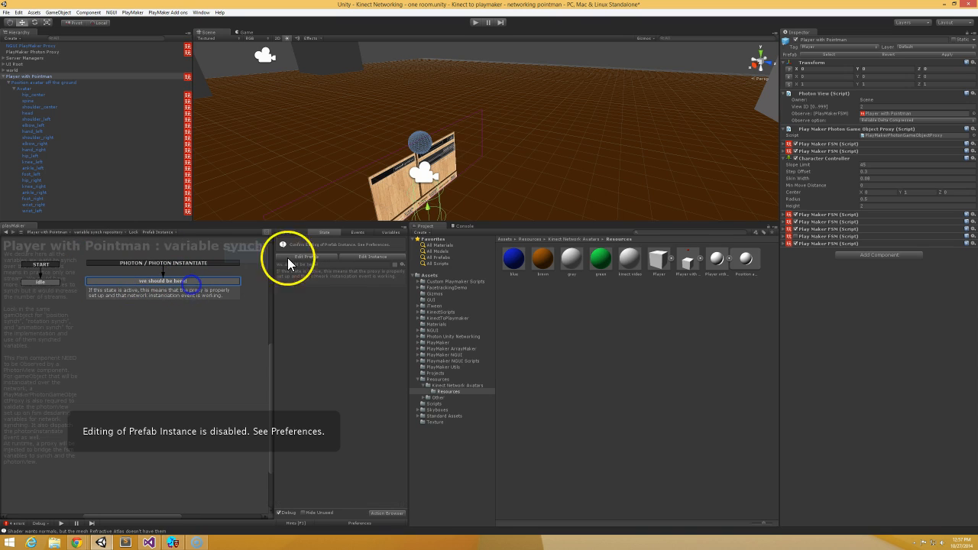
click(390, 232)
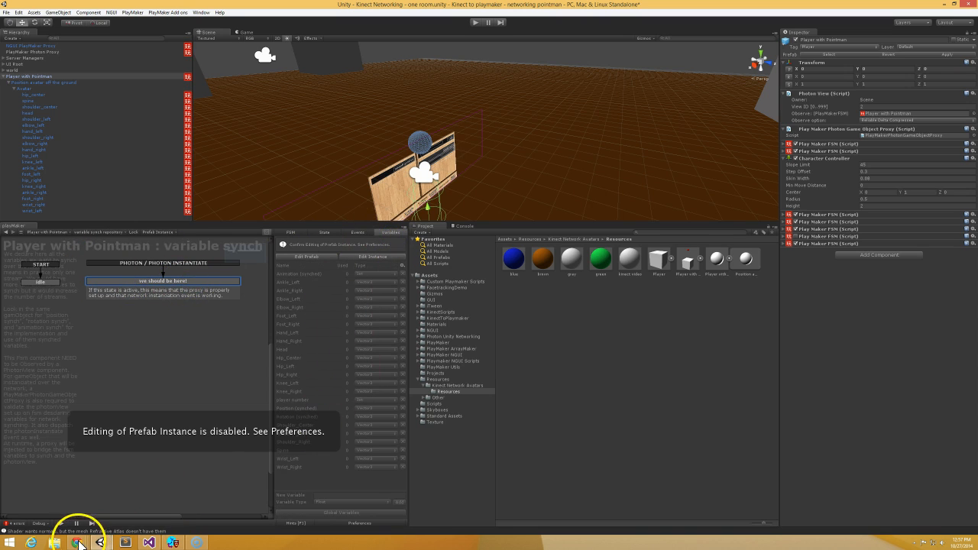
Switch to Chrome and read the Synching variable Concepts section of the Photon DemoWorker Variable Synch Repository Fsm page.
mouse_move(76, 542)
click(216, 504)
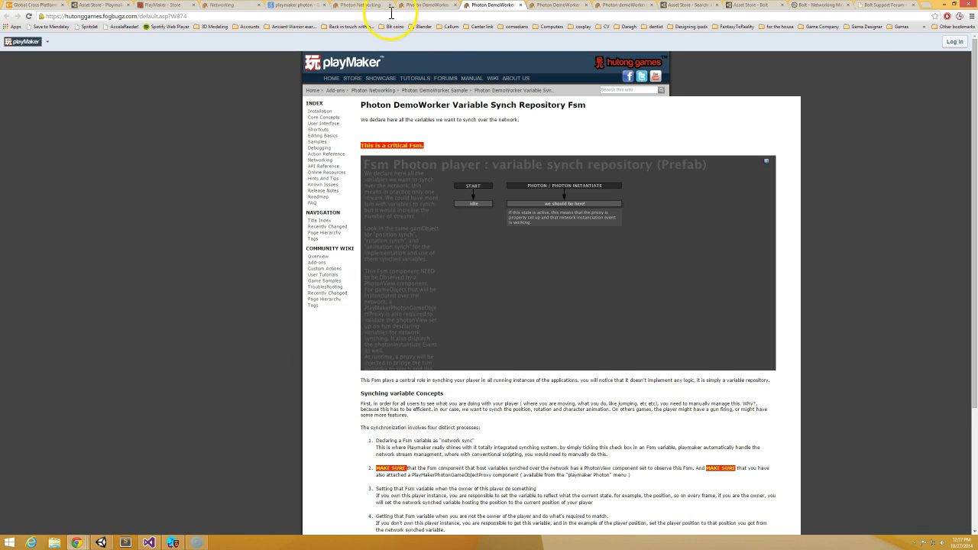
click(424, 6)
click(489, 6)
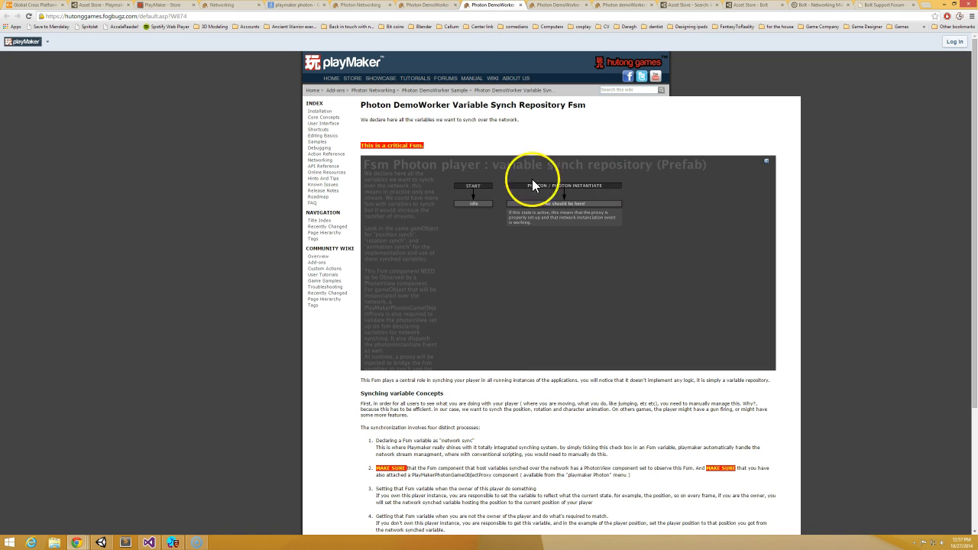
scroll(572, 459, down, 3)
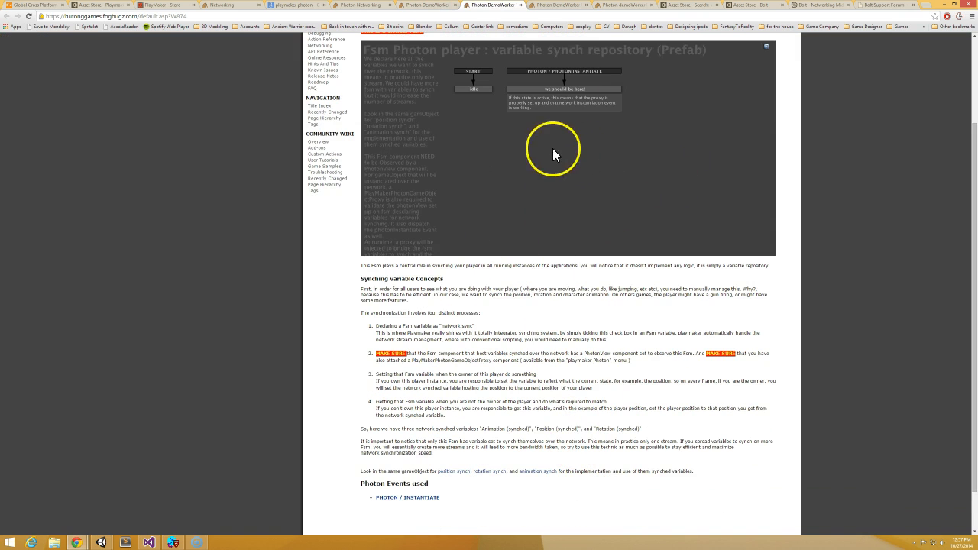
Compare the shoulder_left joint's position synch FSM in Unity with the Photon DemoWorker Rotation and Position synch Fsm pages in Chrome.
drag(928, 3, 858, 139)
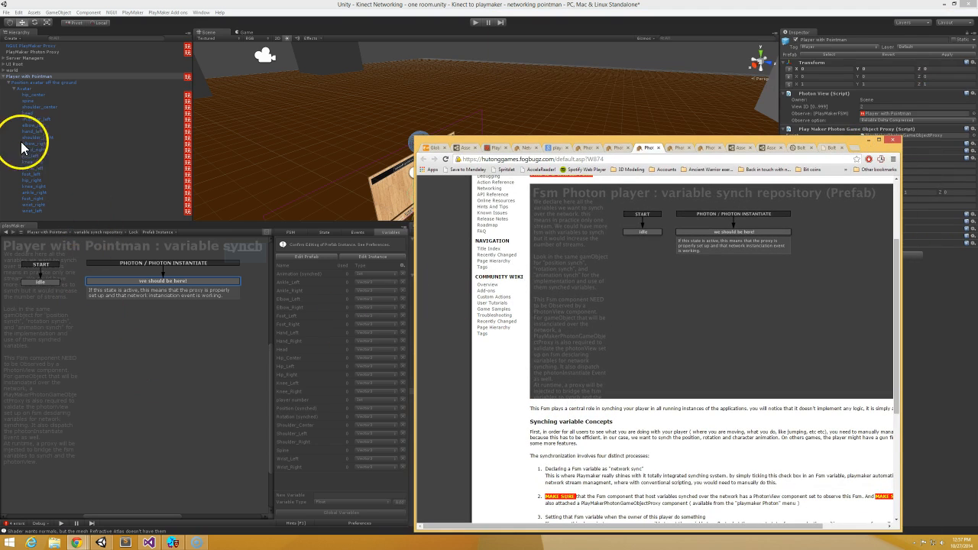
click(34, 118)
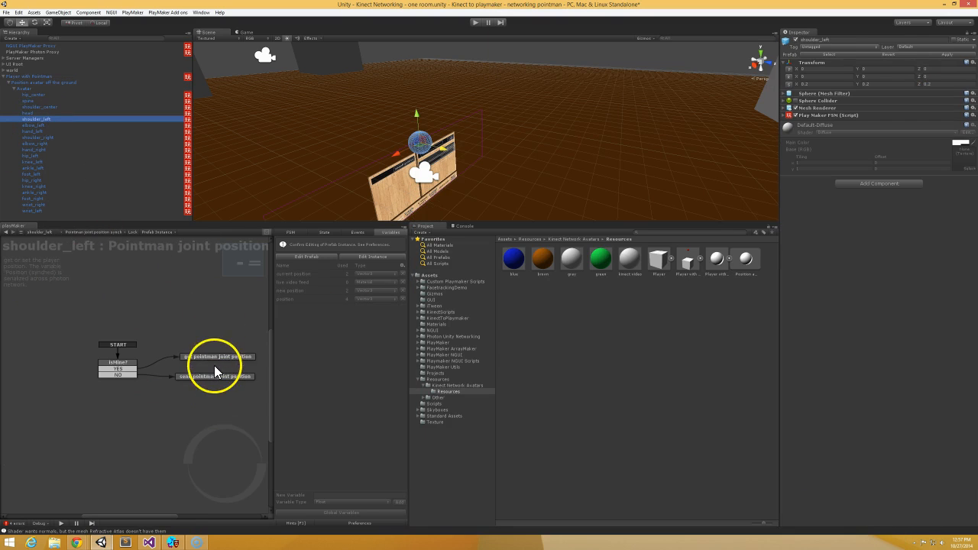
click(82, 540)
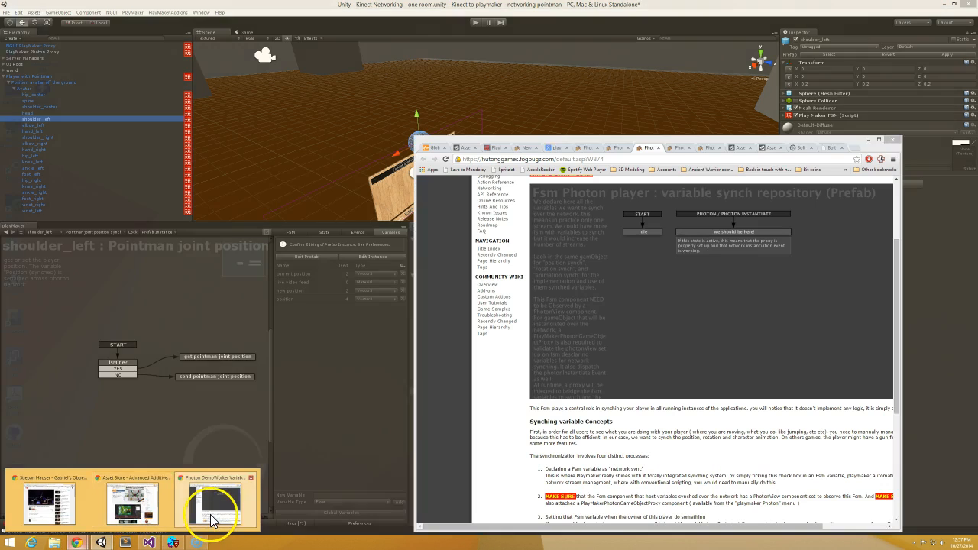
click(213, 521)
click(680, 147)
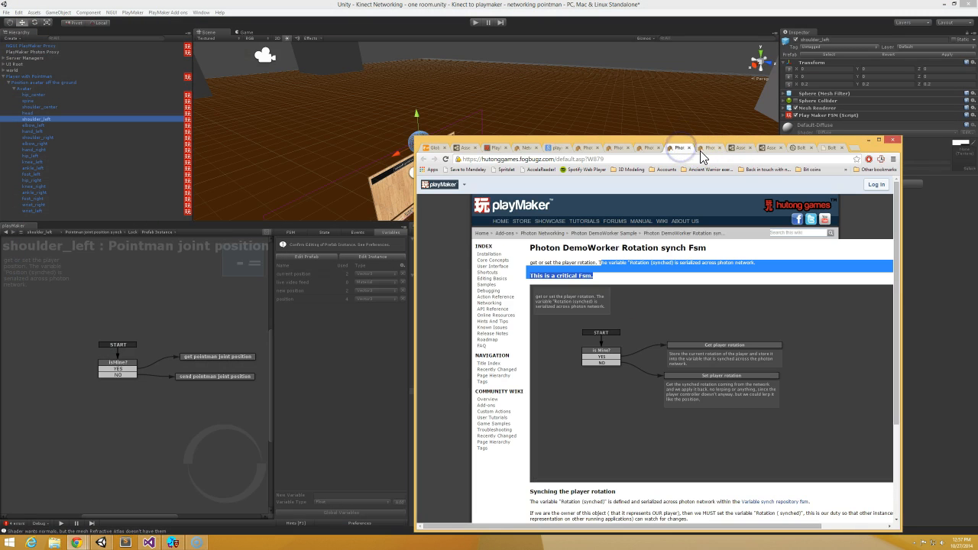
click(705, 150)
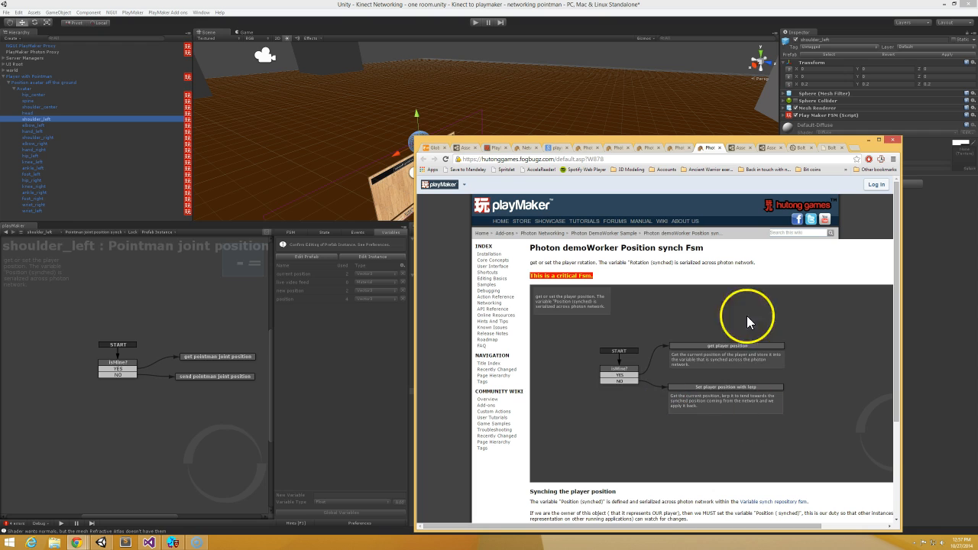
Switch back to Unity and check the Pointman joint position synch FSM on several avatar joints, from hand_left through wrist_left.
click(36, 131)
click(43, 151)
click(44, 197)
click(52, 212)
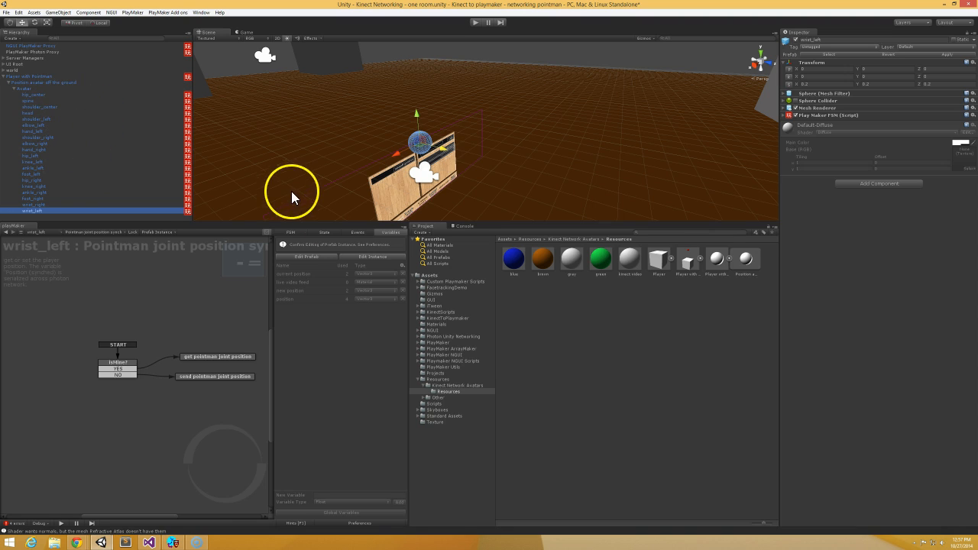
Look through the KinectScripts folder and its Extras subfolder in the project assets for a character model.
click(463, 312)
click(520, 257)
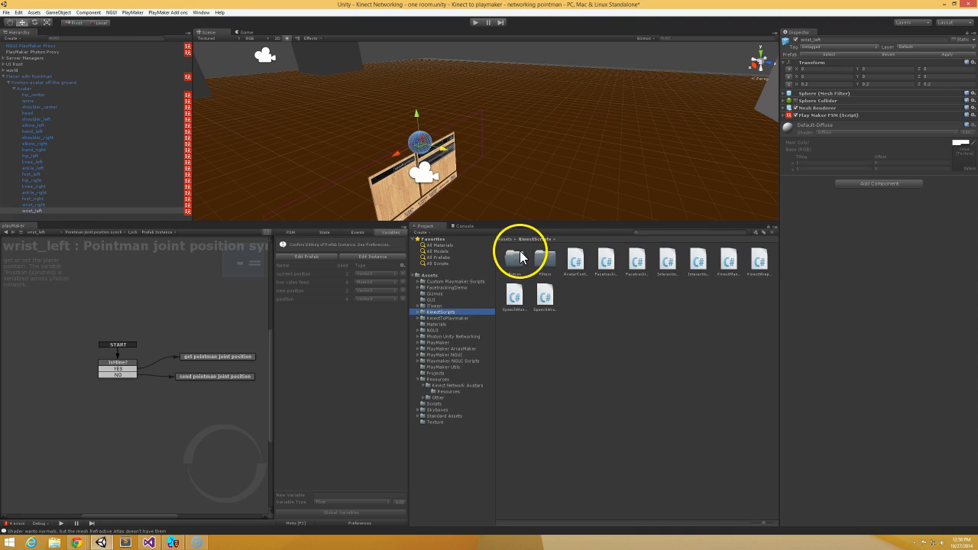
double_click(520, 257)
click(447, 313)
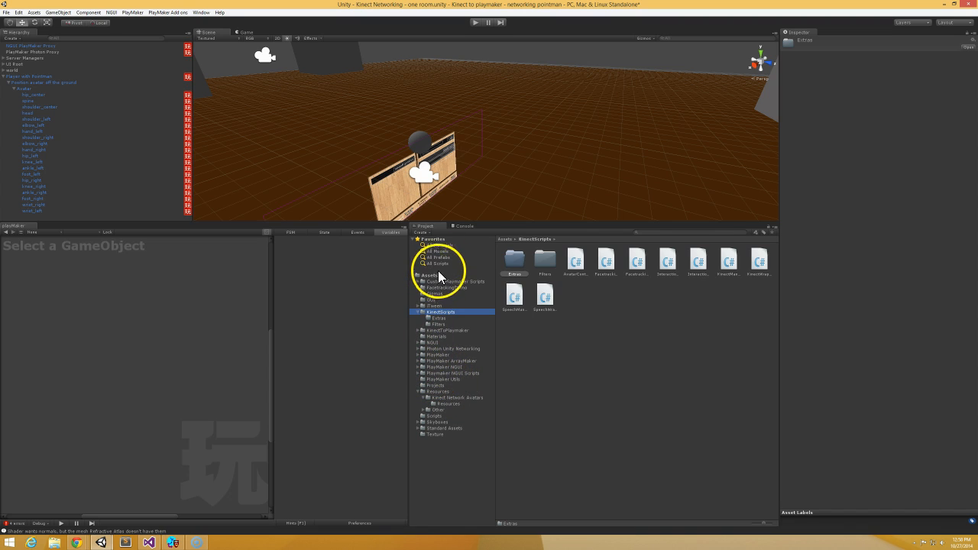
List all models in the project, compare the FBX character models, and add the FBX model to the scene hierarchy.
click(447, 250)
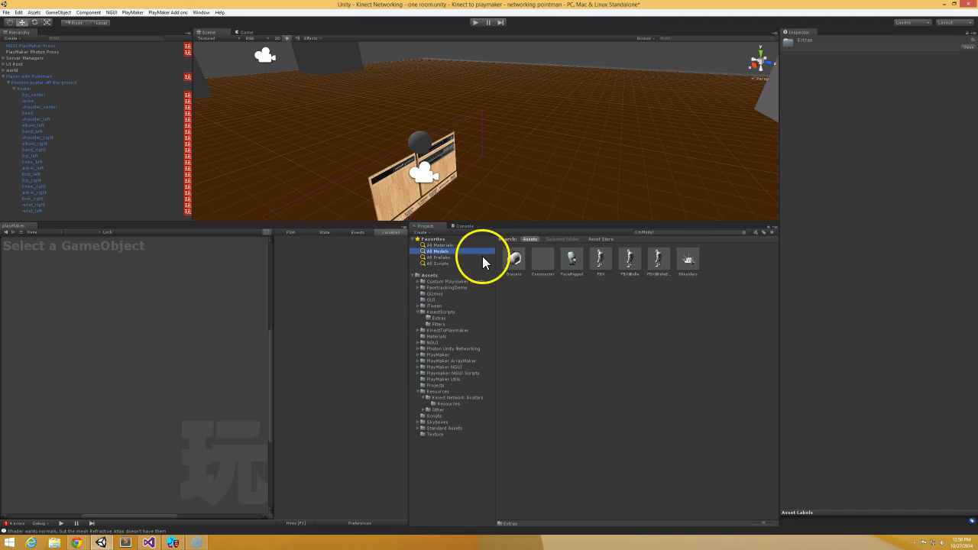
click(628, 259)
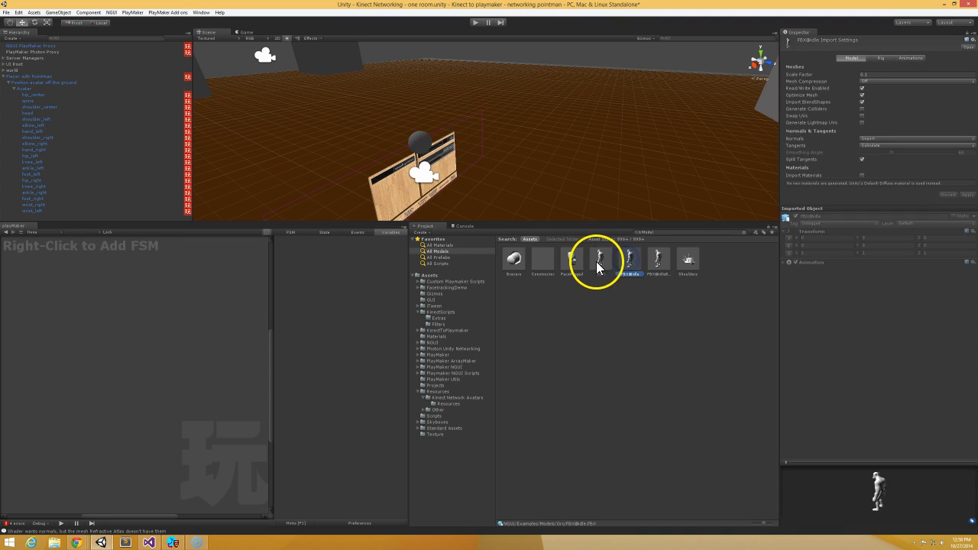
click(596, 262)
click(629, 260)
click(658, 260)
click(603, 262)
drag(603, 262, 85, 217)
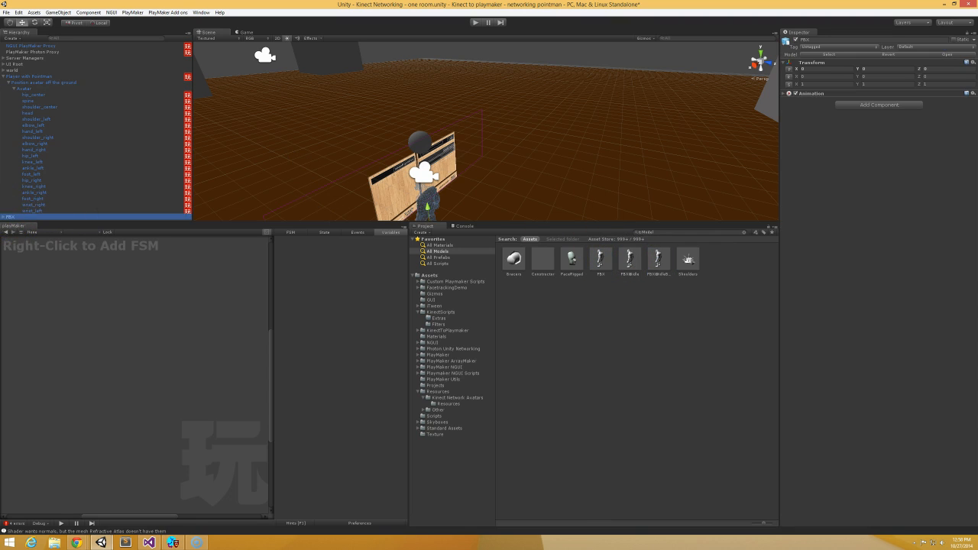
Expand the FBX model's hierarchy through the Orc Biped down to every bone beneath Bip01 Pelvis.
click(4, 217)
click(12, 219)
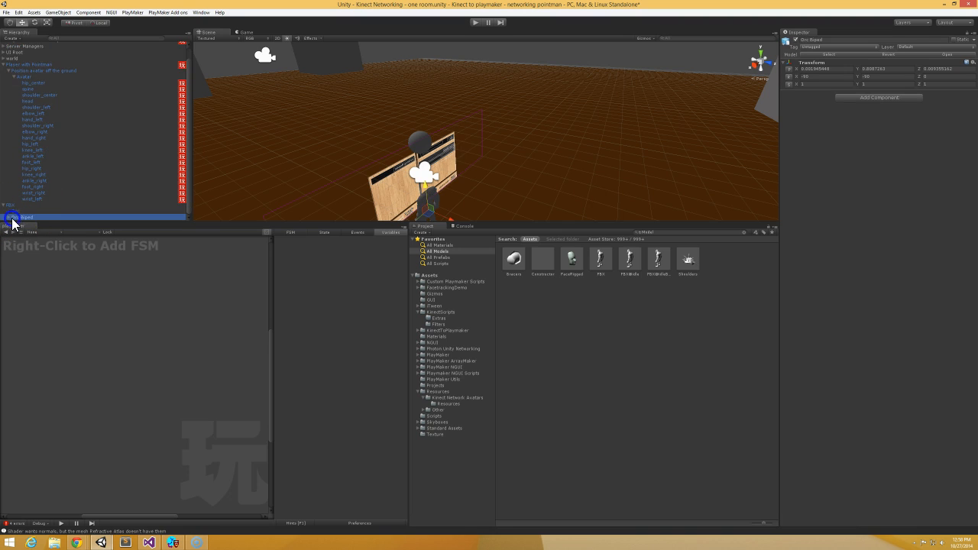
click(8, 218)
click(19, 217)
drag(190, 179, 192, 180)
click(14, 220)
scroll(67, 195, down, 1)
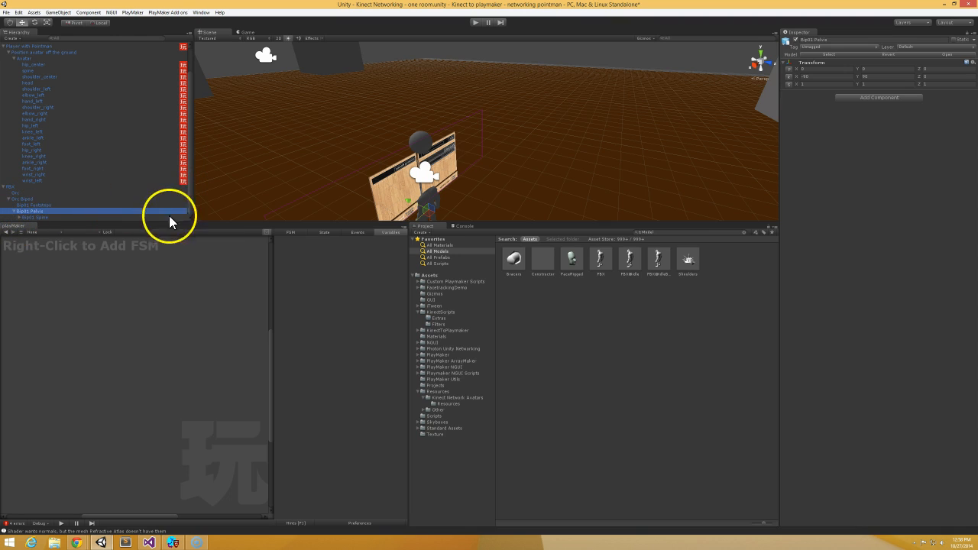
click(205, 224)
click(18, 208)
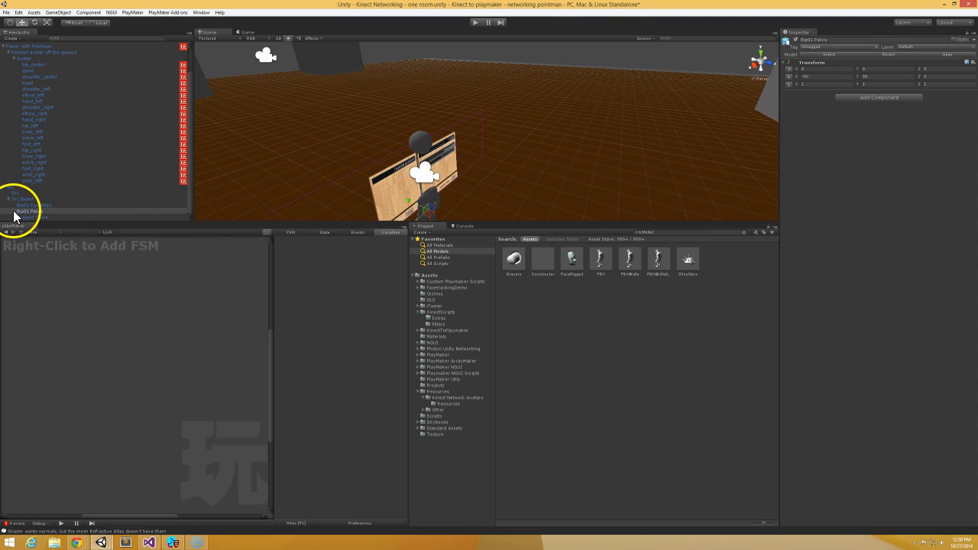
click(14, 215)
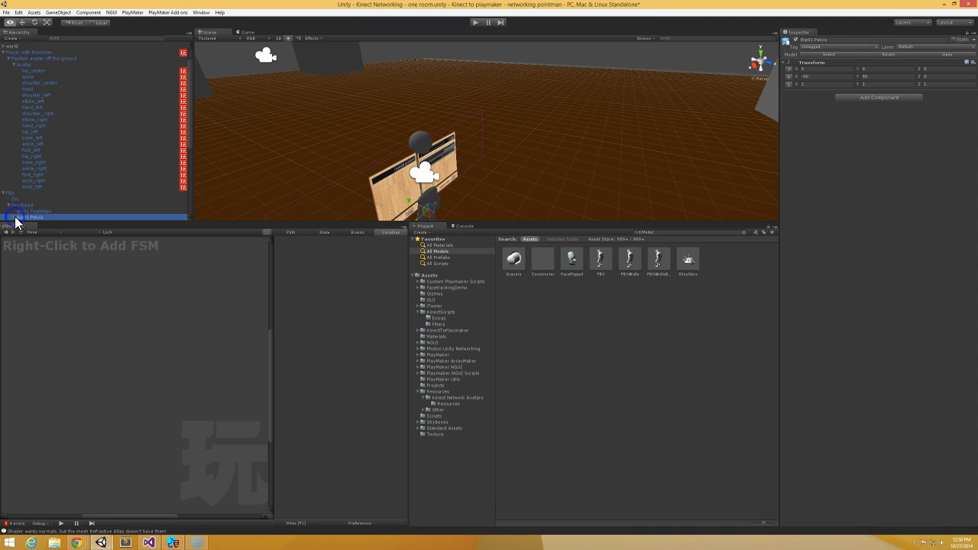
alt+click(13, 216)
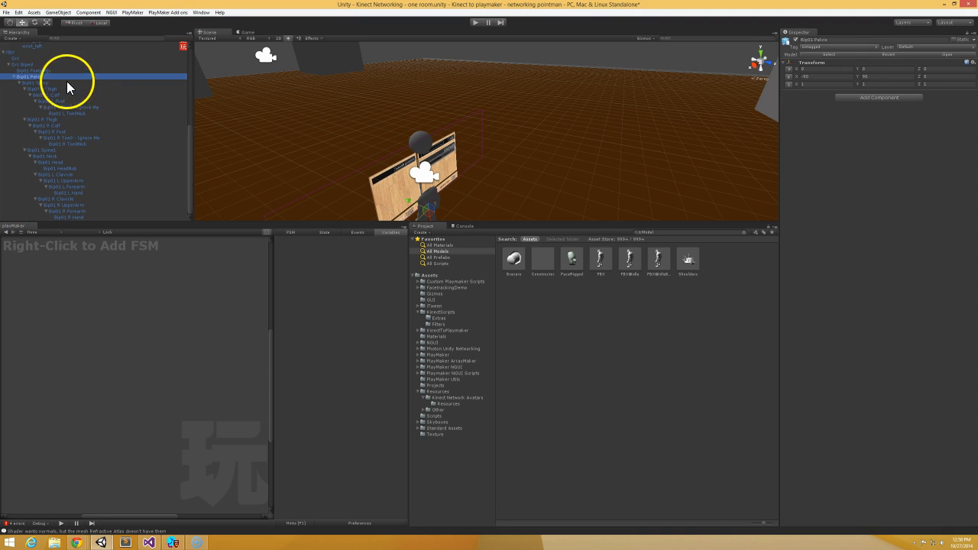
Review the wrist_right joint's position synch FSM and the Rotation synch FSM of Player with Pointman.
scroll(67, 81, up, 5)
click(86, 133)
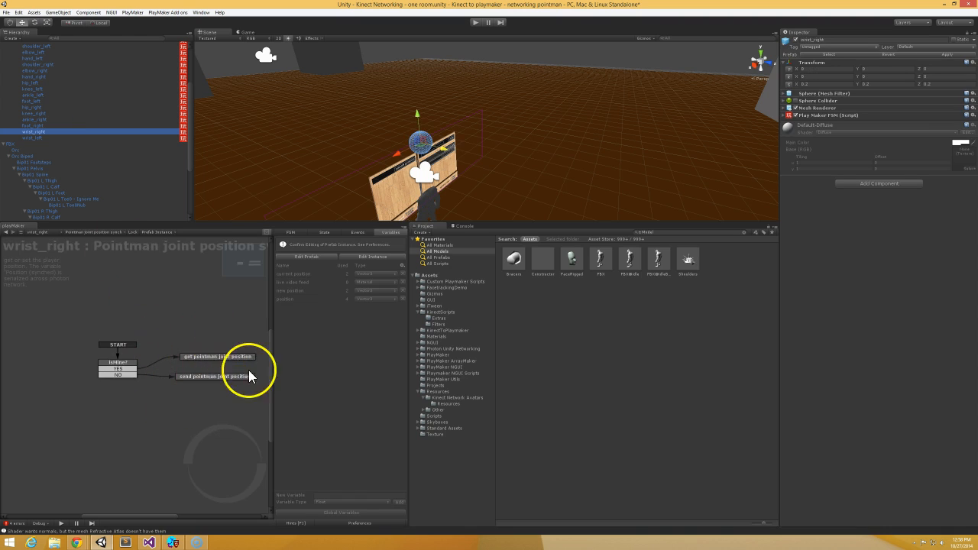
scroll(67, 117, up, 5)
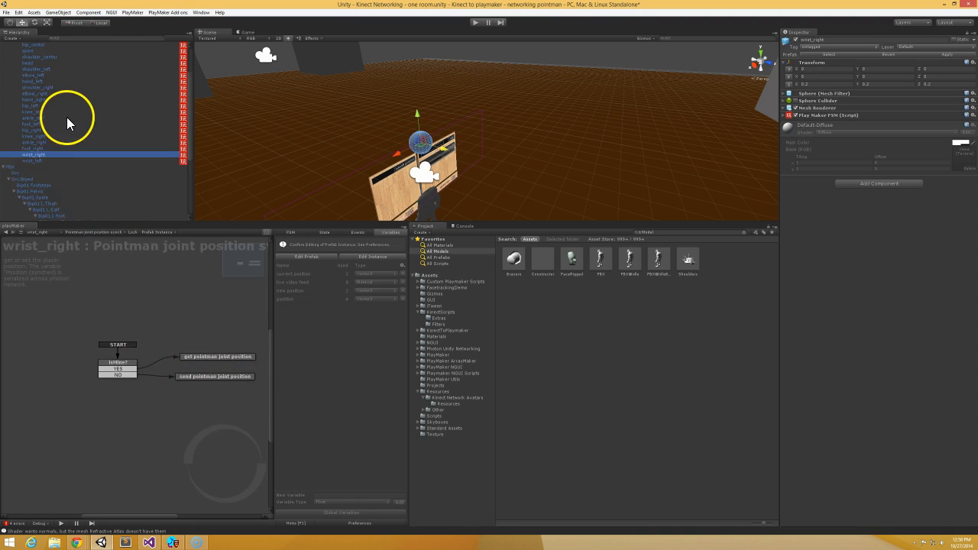
click(55, 77)
click(110, 233)
click(135, 284)
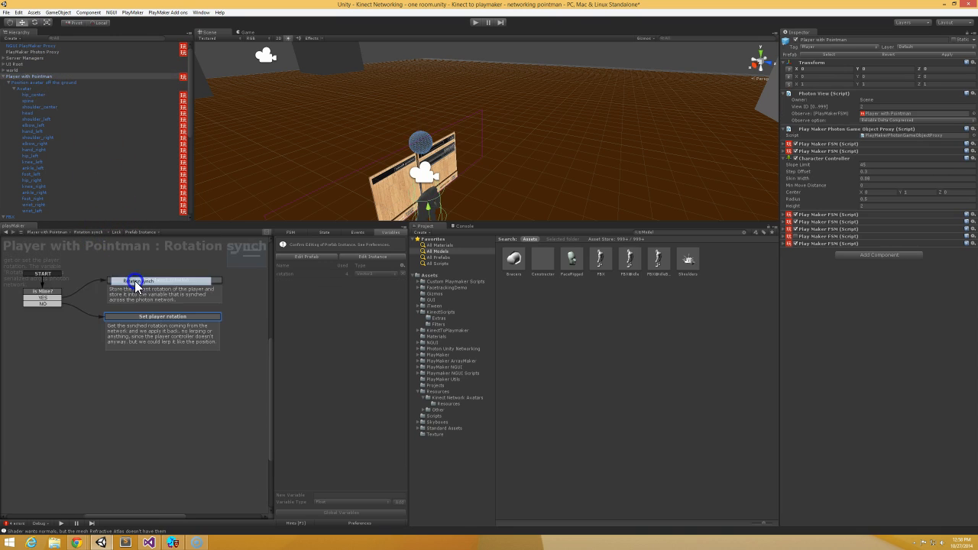
Compare the FBX model's Bip01 Pelvis bone chain with the Pointman avatar's joints, including hip_left.
scroll(50, 141, down, 5)
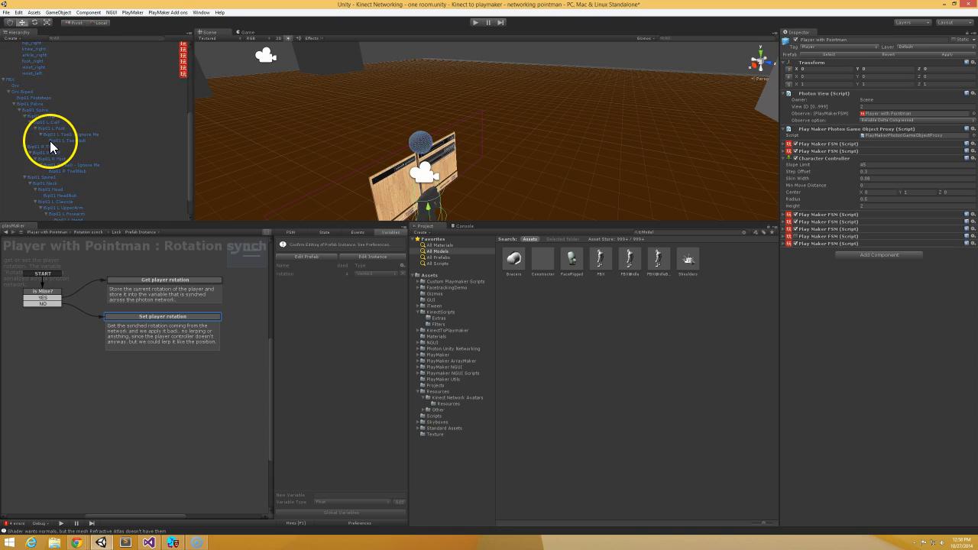
click(48, 77)
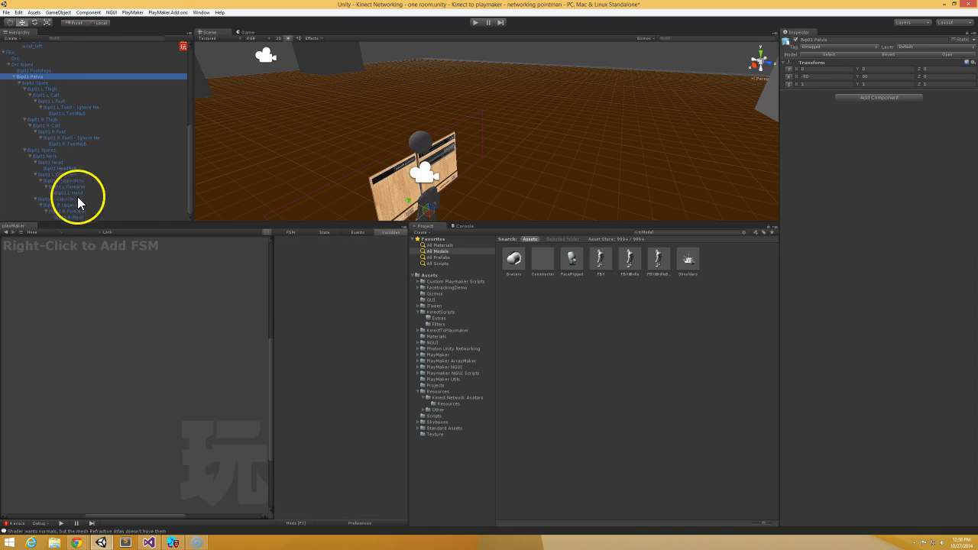
scroll(77, 168, up, 5)
click(114, 113)
click(109, 155)
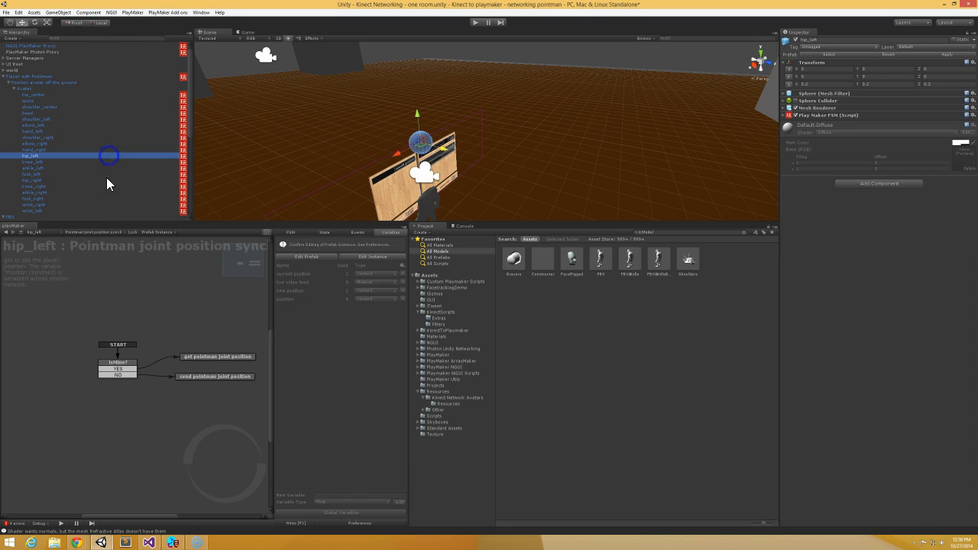
Show the variable synch repository FSM of Player with Pointman with its list of joint variables.
click(104, 77)
click(59, 231)
click(18, 262)
click(95, 230)
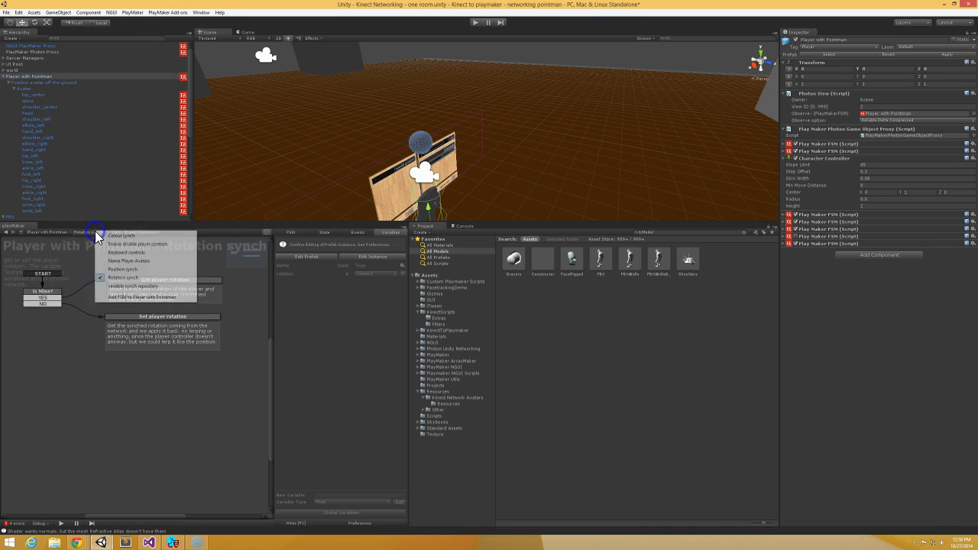
click(118, 286)
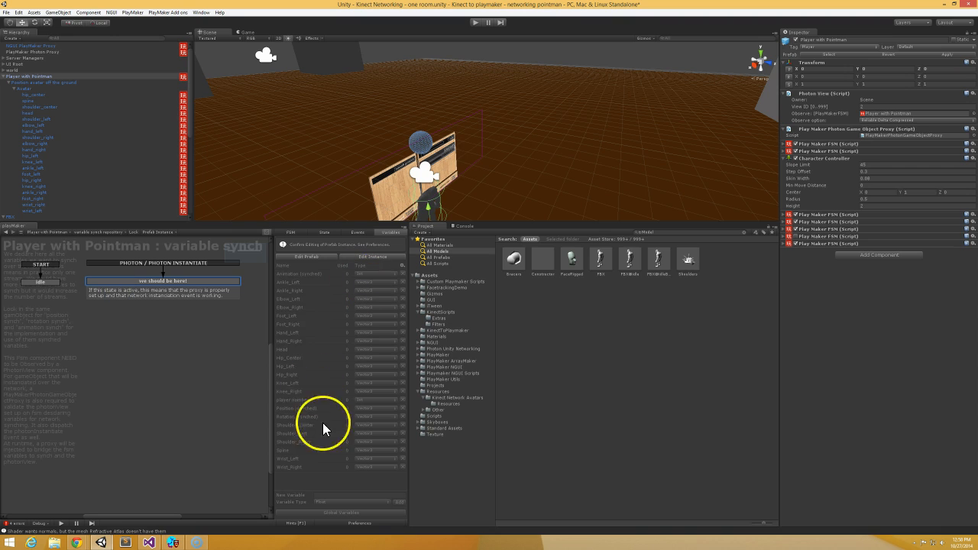
Check the FBX model's bones against the joint variables, then reselect Player with Pointman.
scroll(106, 148, down, 5)
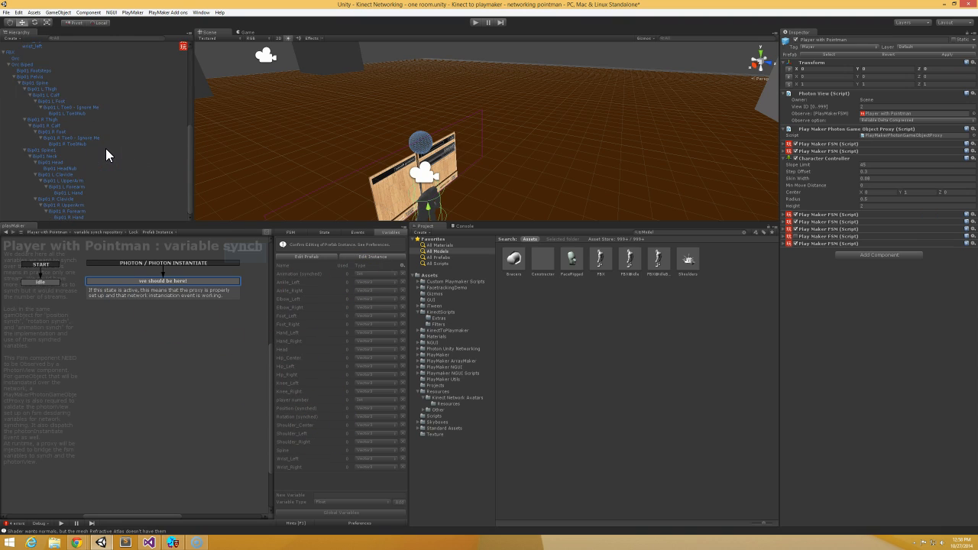
scroll(106, 148, up, 1)
click(26, 120)
scroll(61, 131, up, 4)
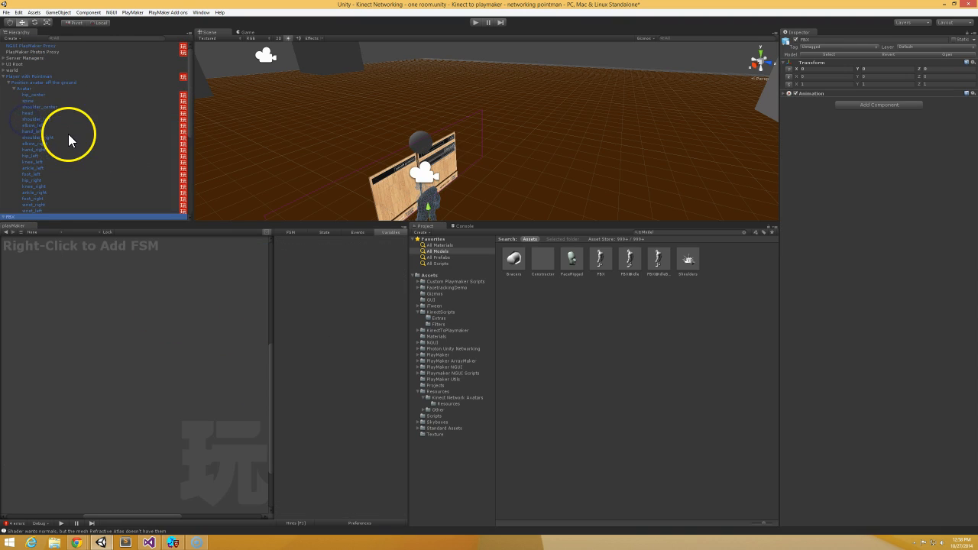
click(85, 76)
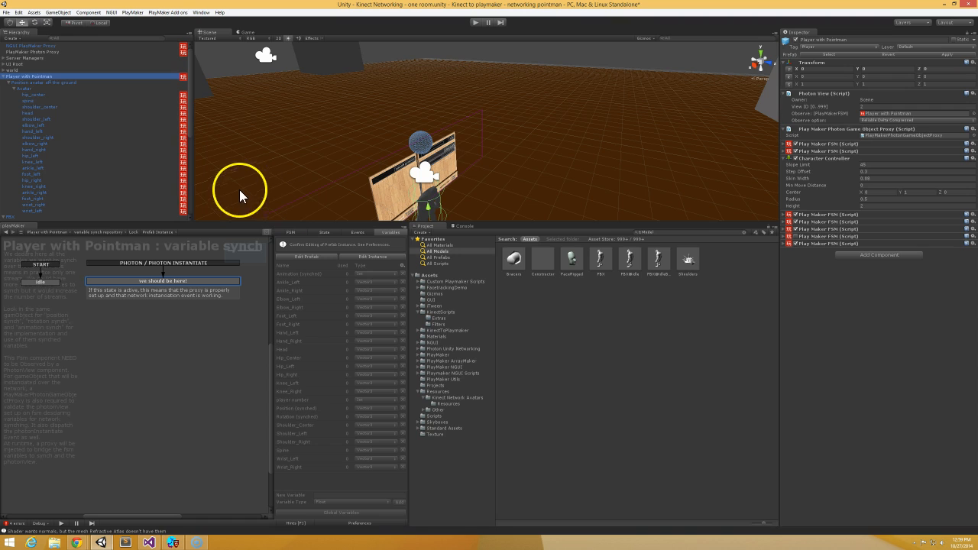
Examine the get is mine flag, kinect pointman, enable camera and enable thirdperson control states in the Enable disable player controls FSM.
click(92, 232)
click(110, 247)
click(66, 308)
click(116, 312)
click(138, 281)
click(192, 279)
click(111, 311)
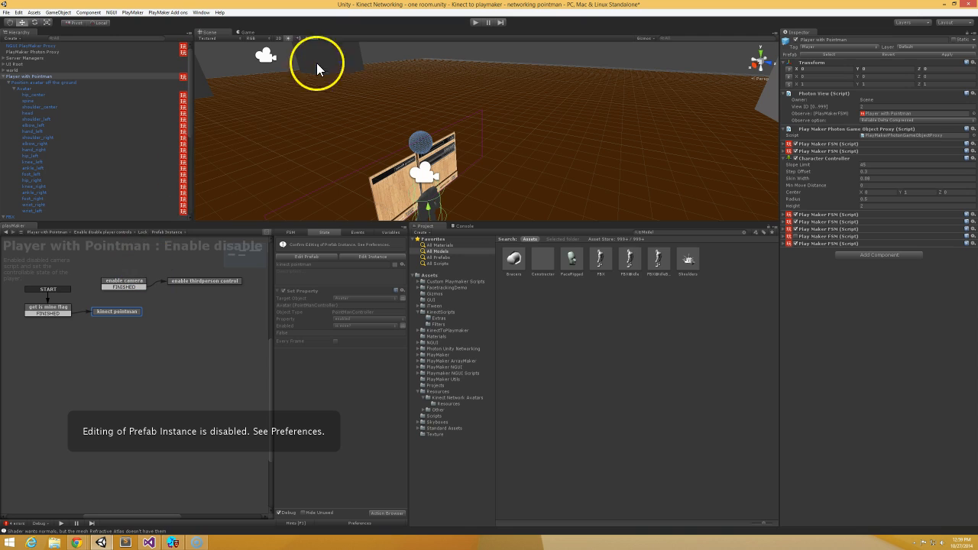
Switch to Chrome, maximize its window and show the Unity Asset Store search results for Kinect.
mouse_move(82, 544)
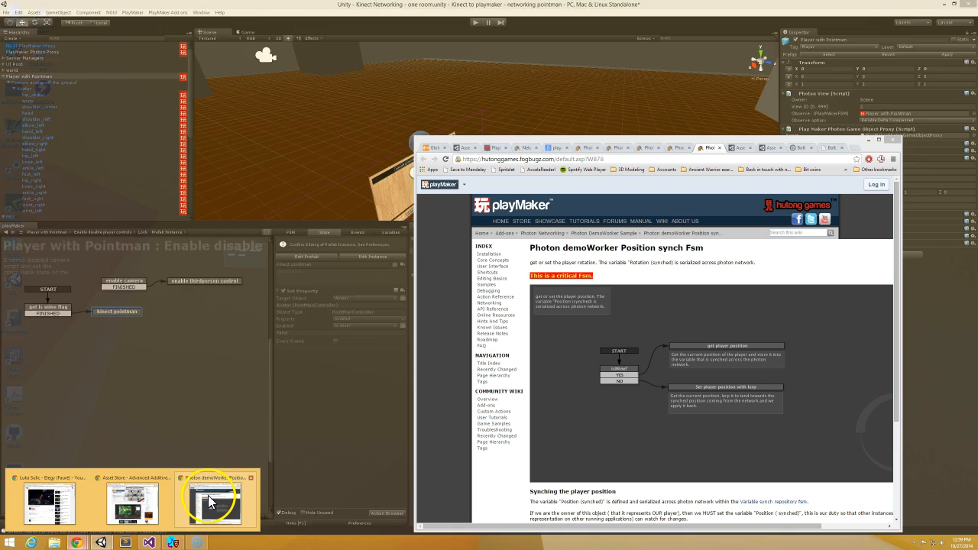
click(210, 498)
drag(606, 141, 566, 1)
click(688, 5)
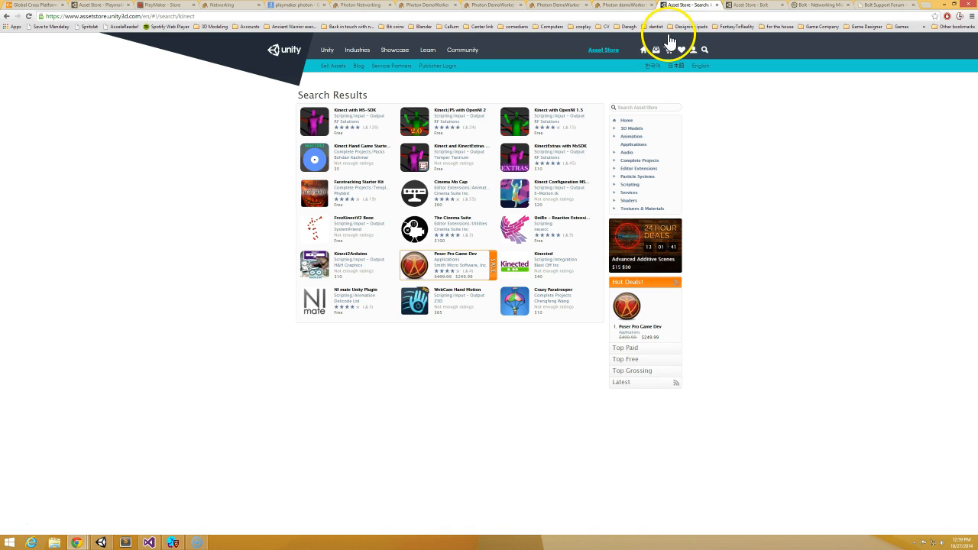
View the Bolt page on the Asset Store and examine its version and release date.
click(747, 5)
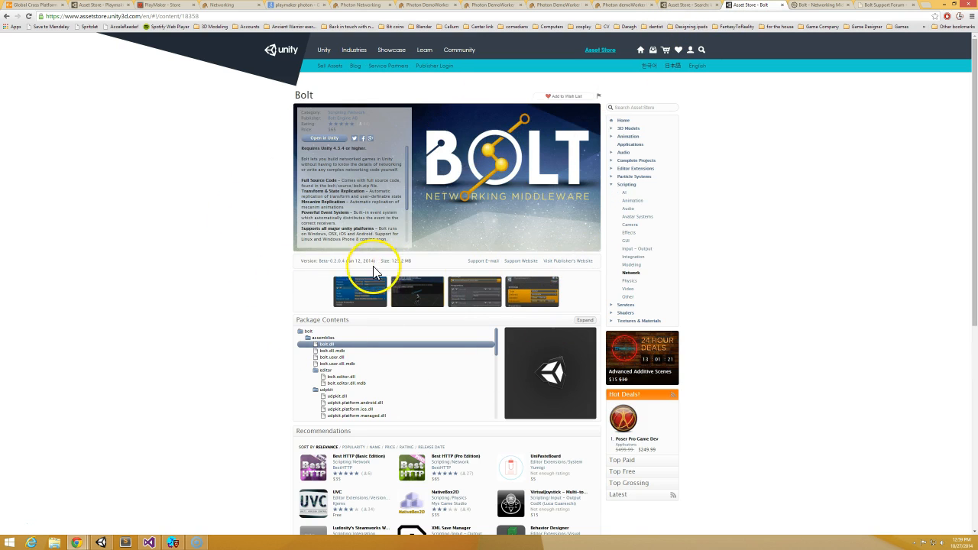
click(346, 263)
mouse_move(346, 263)
mouse_down()
mouse_move(334, 262)
mouse_move(359, 262)
mouse_move(346, 261)
mouse_up()
Visit the Bolt website and support forum, and open the Source Code & Pre-Release Builds page on GitHub in a new tab.
key(ctrl+Tab)
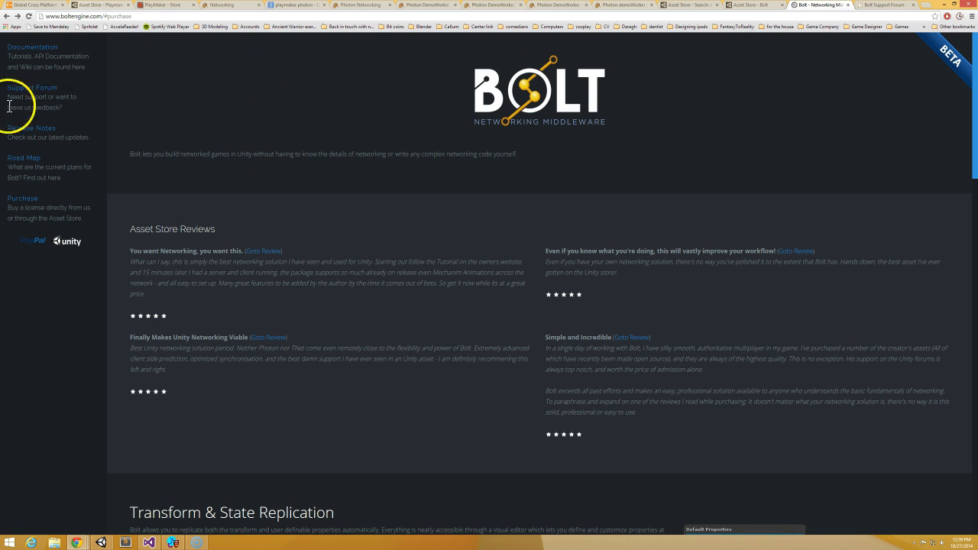
click(886, 4)
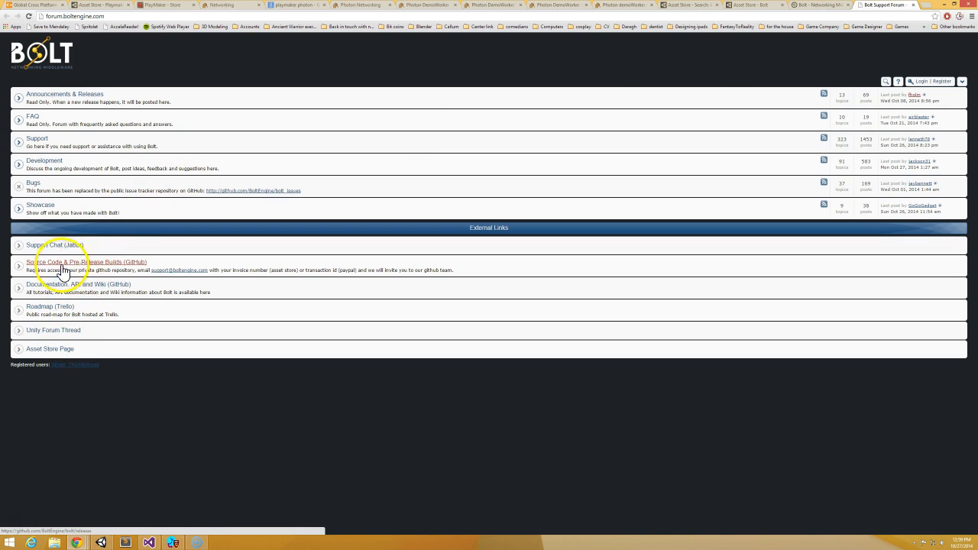
middle_click(107, 262)
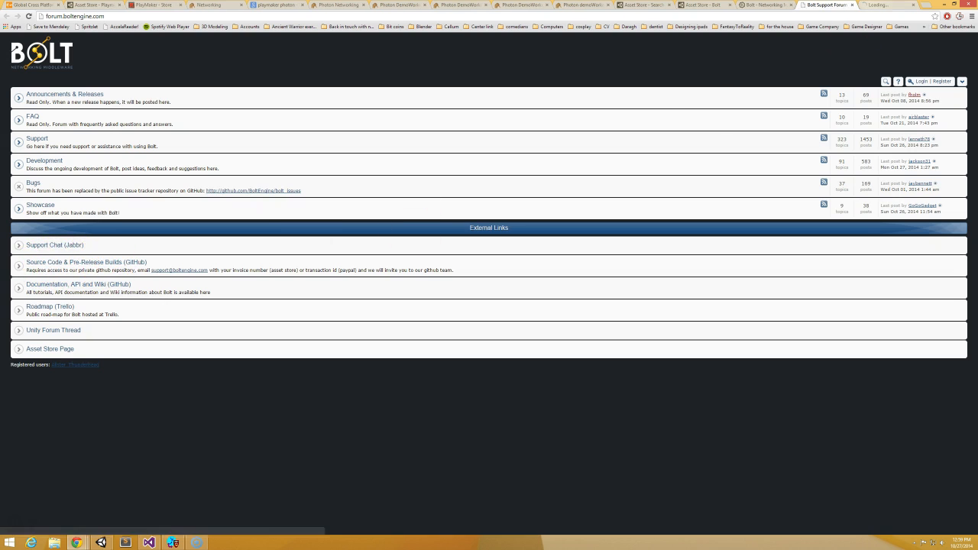
key(ctrl+Tab)
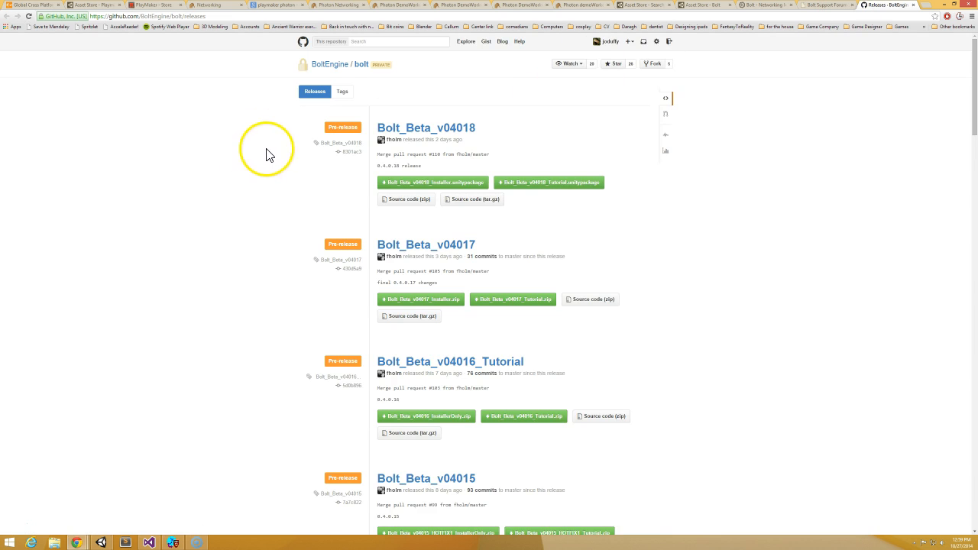
Compare the v04018 version of the newest Bolt release on GitHub with the version on Bolt's Asset Store page.
drag(487, 127, 439, 131)
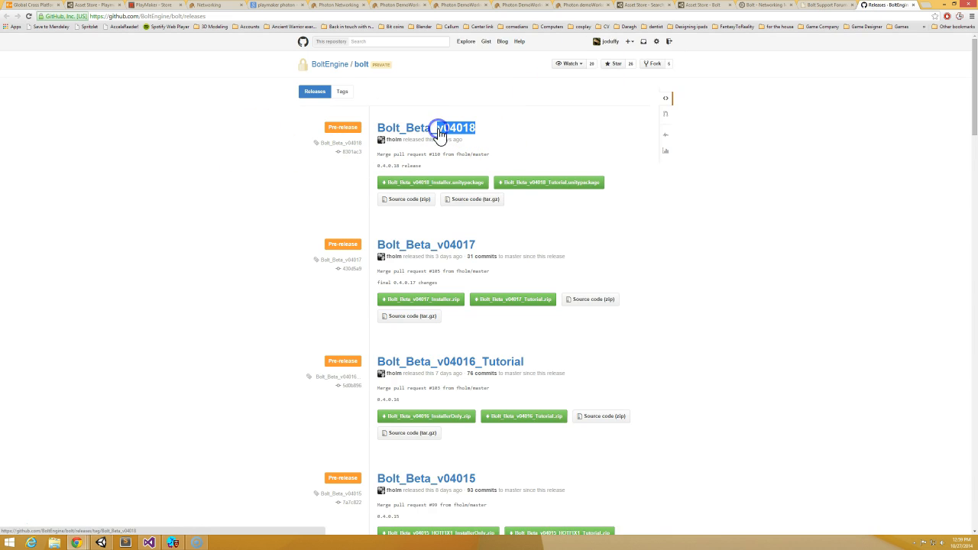
click(704, 6)
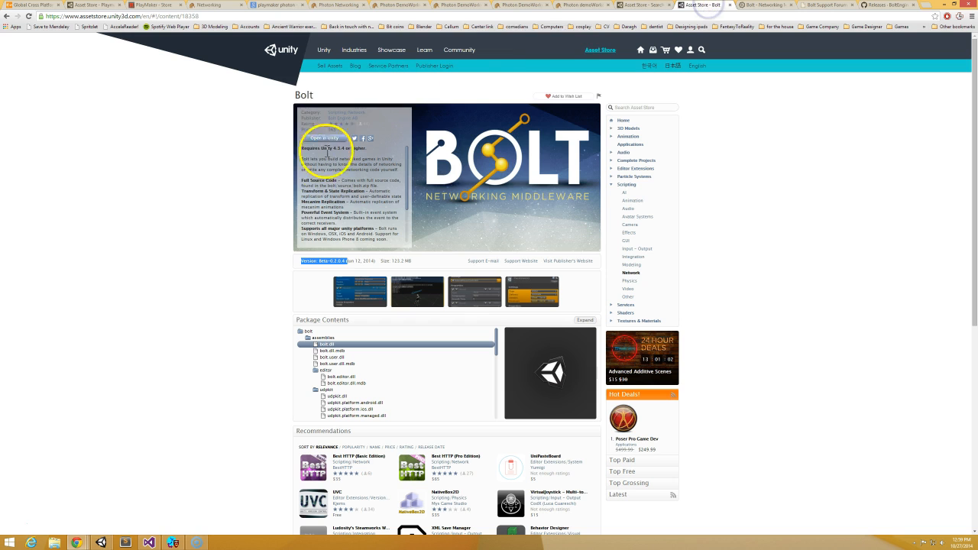
click(867, 6)
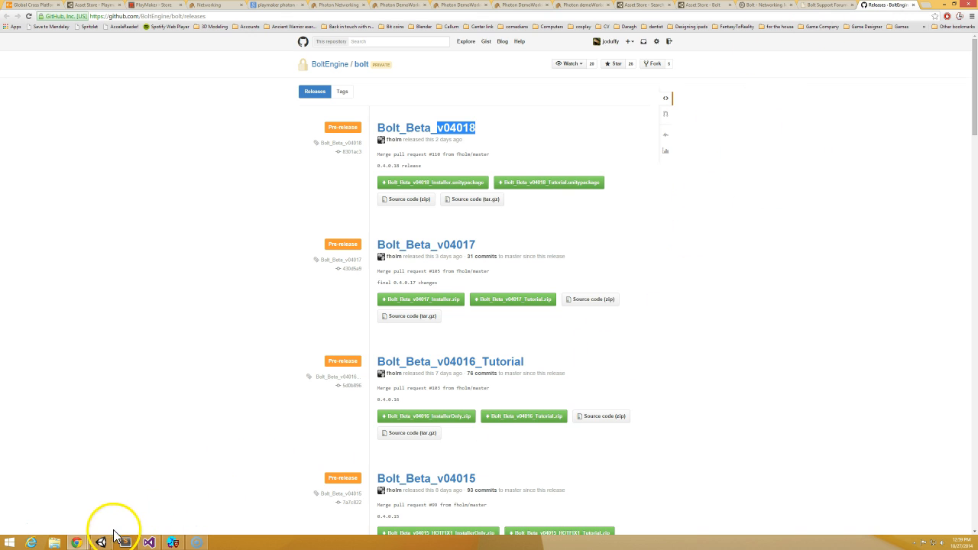
View the Ghost project in Unity briefly and return to Chrome to show the Photon player variable synch repository wiki page.
mouse_move(107, 539)
click(83, 502)
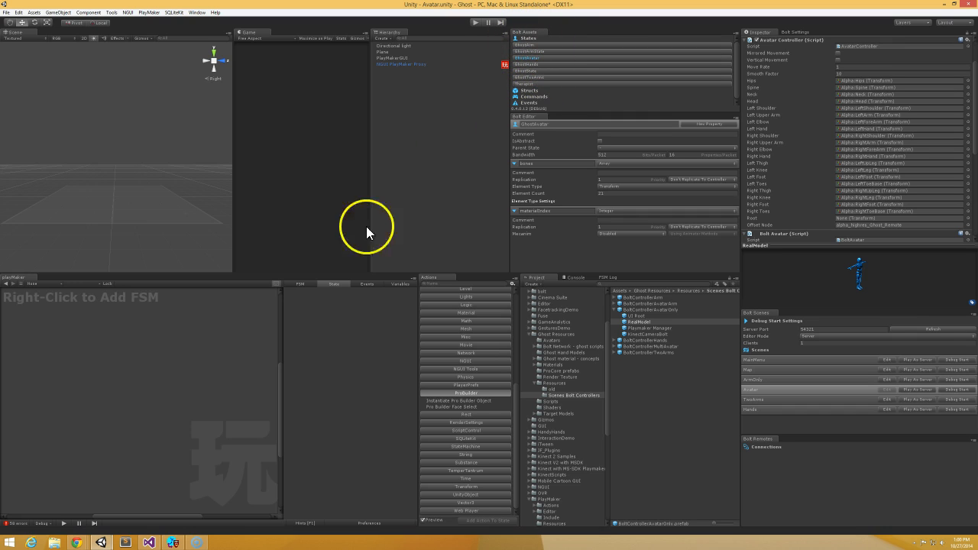
click(76, 542)
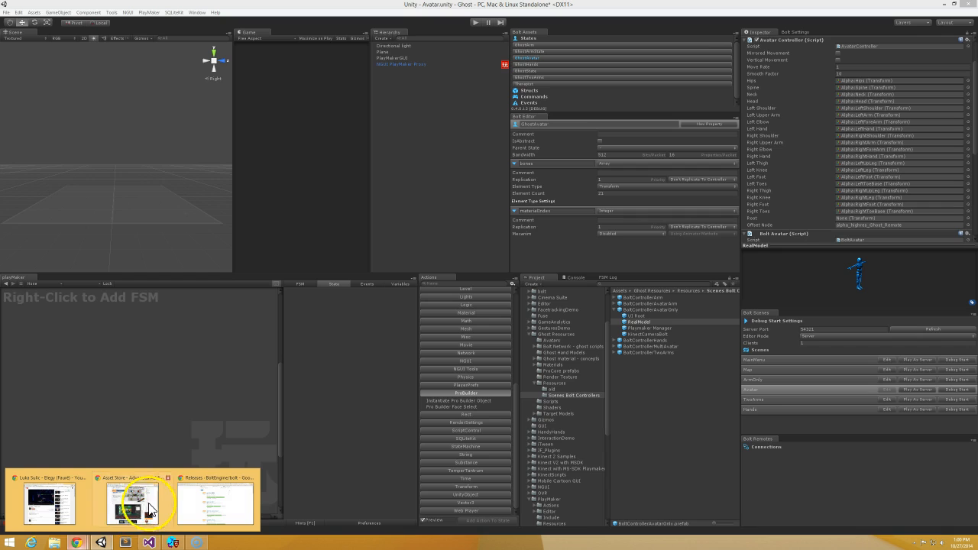
click(192, 500)
click(466, 5)
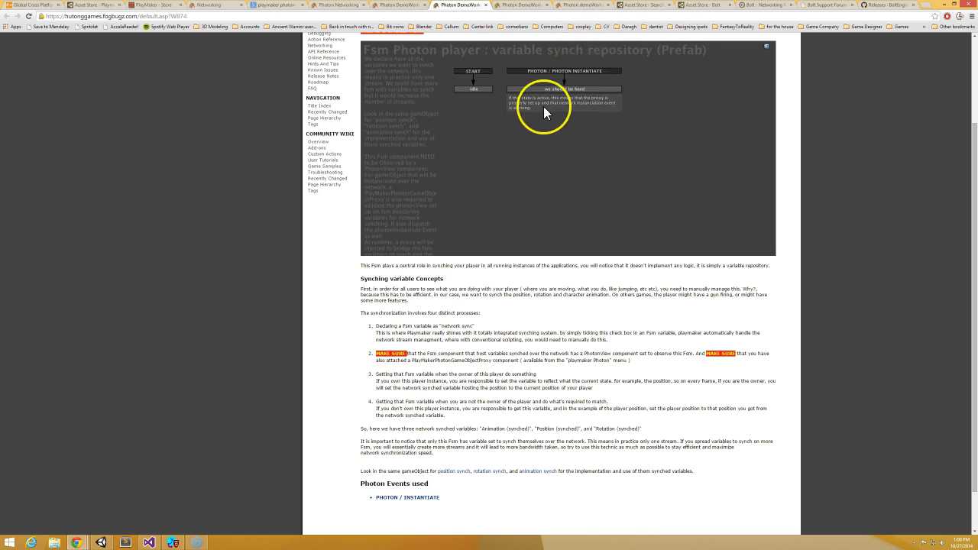
Switch to the Kinect Networking project in Unity and show the variables of Player with Pointman's variable synch repository FSM.
click(100, 542)
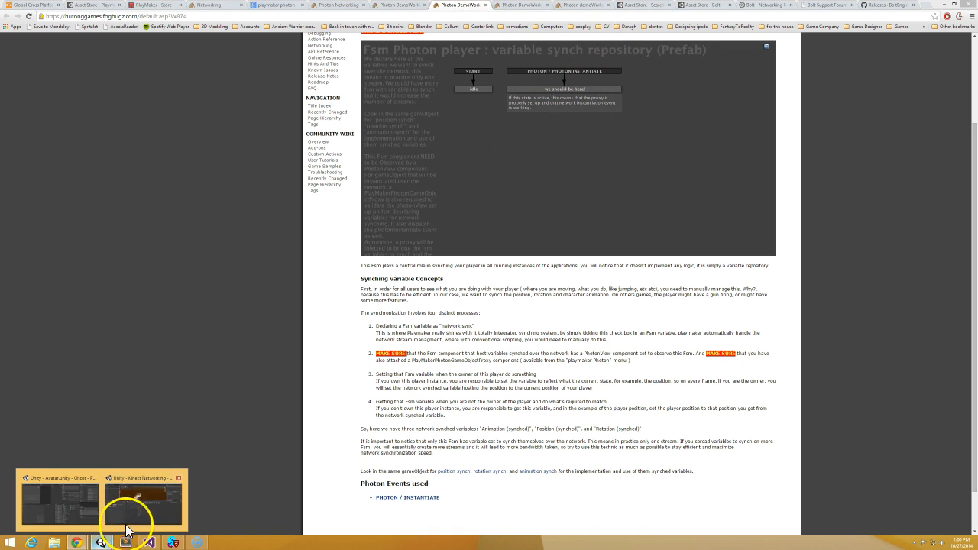
click(159, 492)
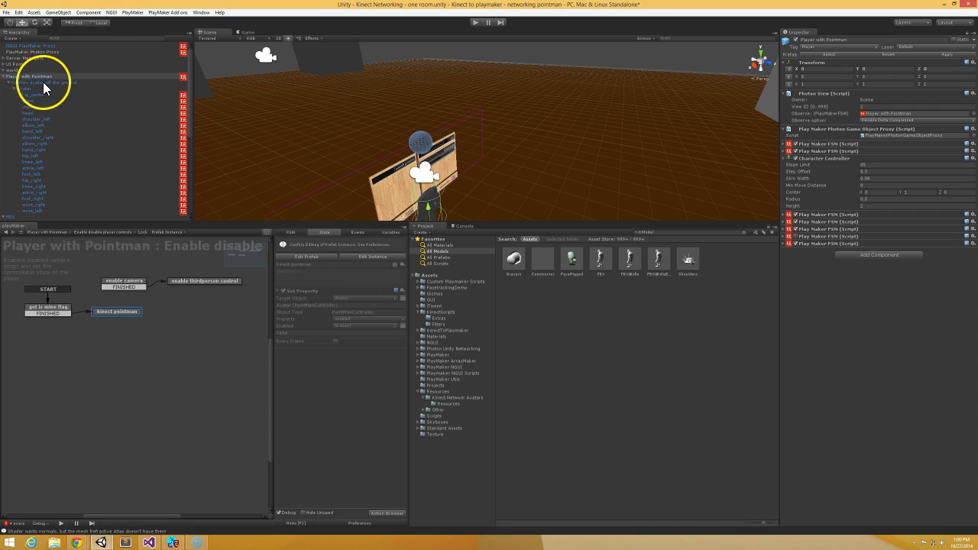
click(44, 82)
click(51, 76)
click(100, 233)
click(122, 296)
click(381, 232)
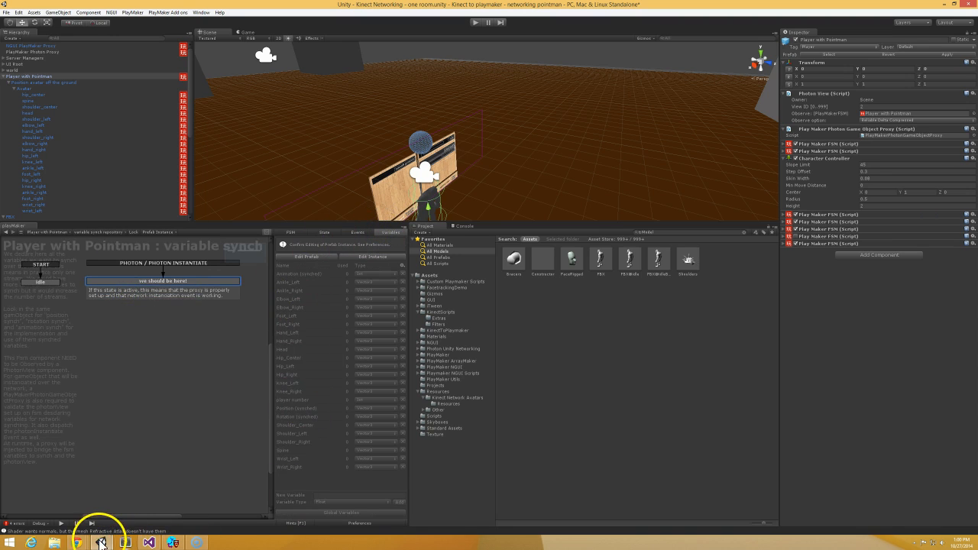
Try adding an Array property to the GhostAvatar state in the Ghost project, check its element types, and remove the property.
mouse_move(101, 541)
click(89, 515)
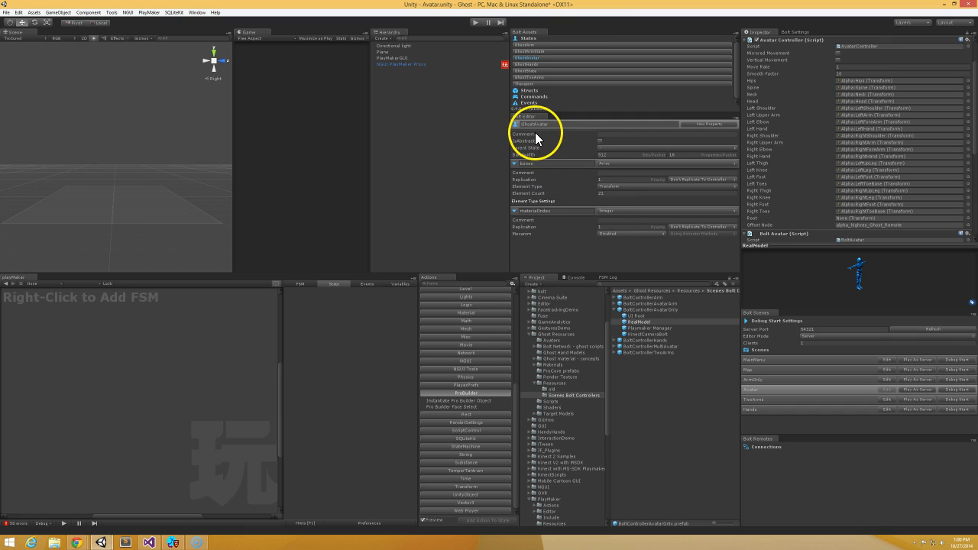
click(699, 123)
click(650, 244)
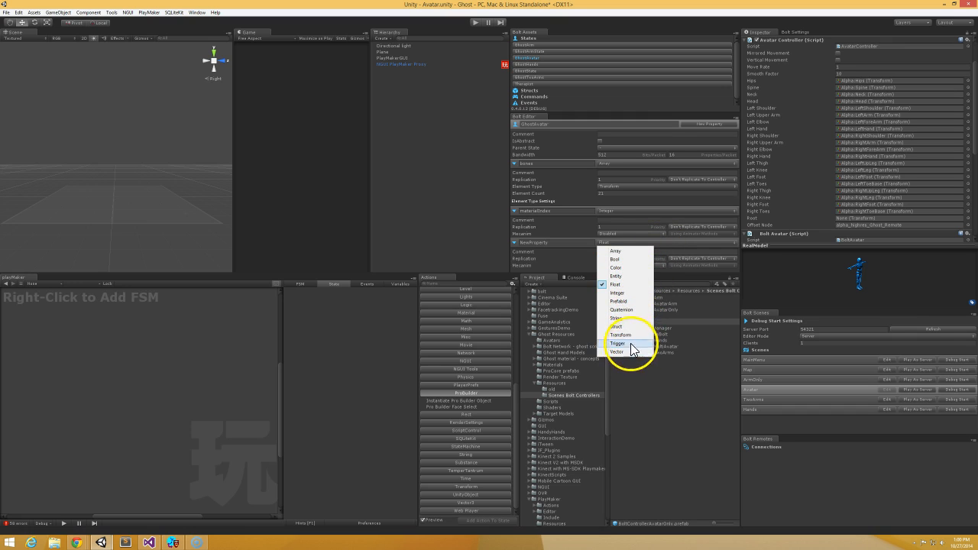
click(634, 251)
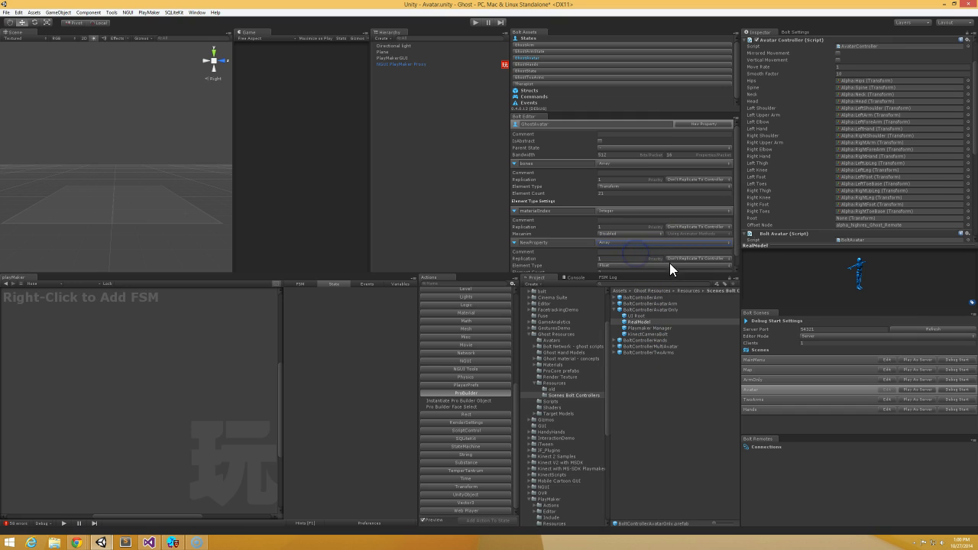
click(668, 265)
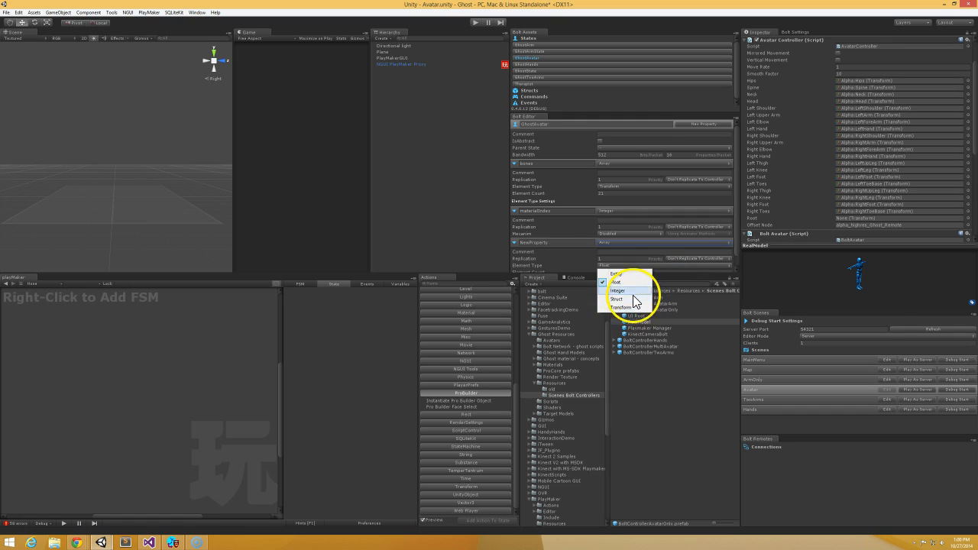
click(558, 260)
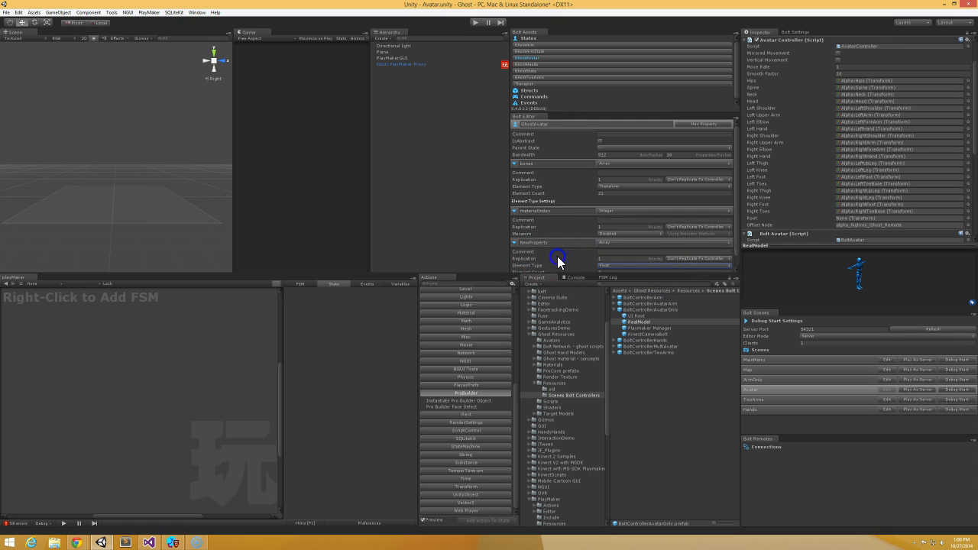
click(515, 242)
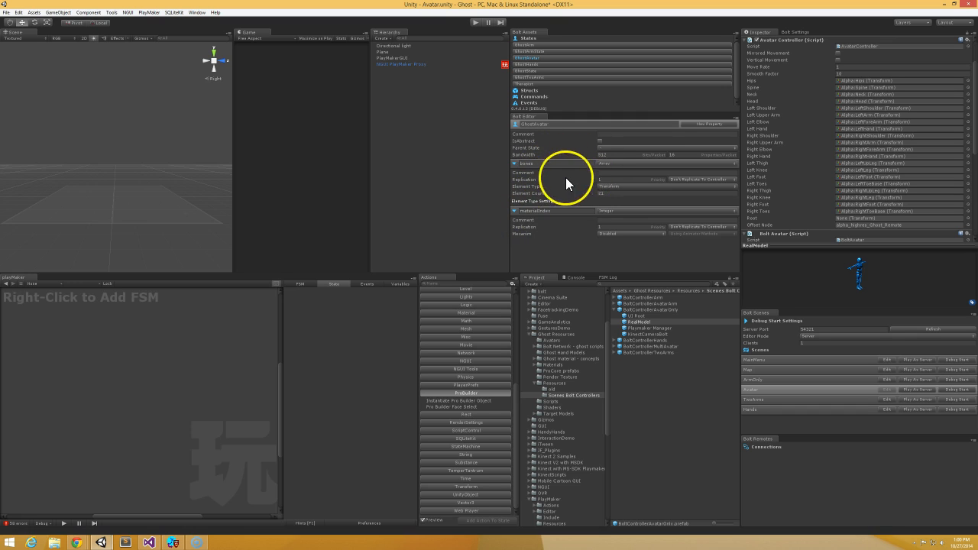
Examine the components of the BoltControllerAvatarOnly prefab and its RealModel, UI Root, KinectCameraBolt and Playmaker Manager children.
scroll(794, 134, down, 3)
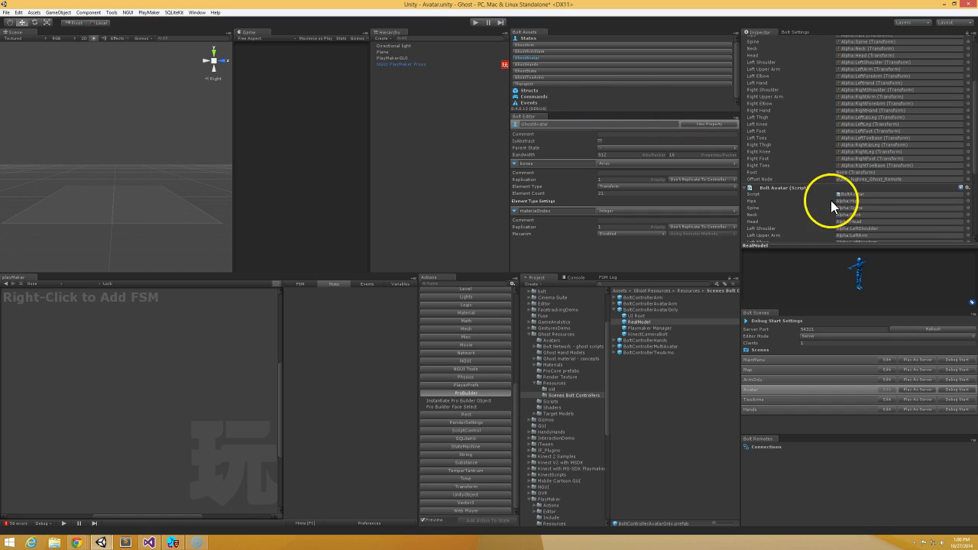
click(663, 310)
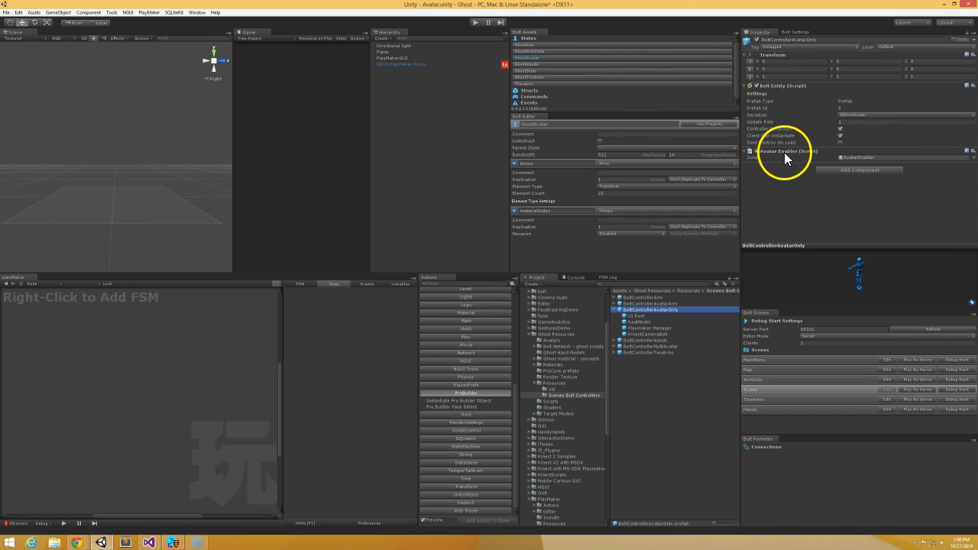
click(651, 321)
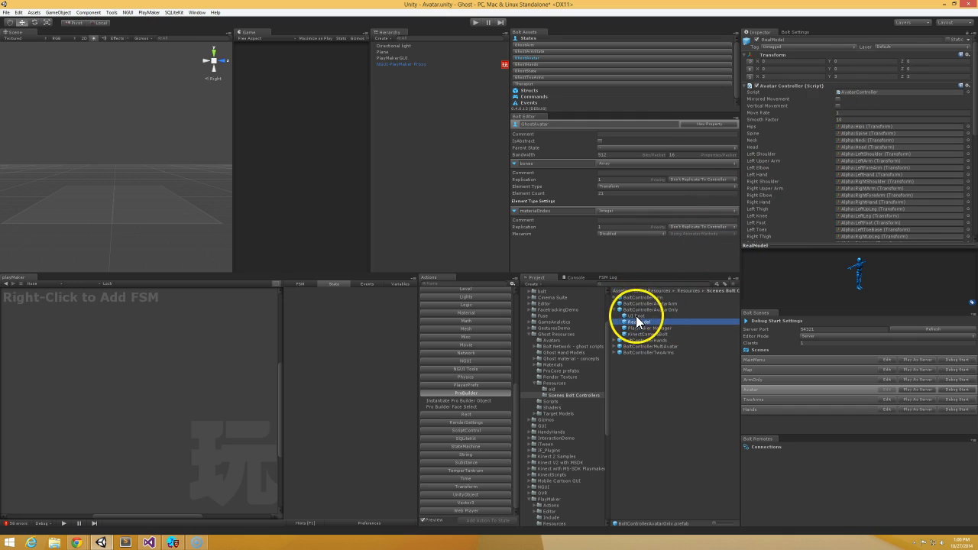
click(635, 315)
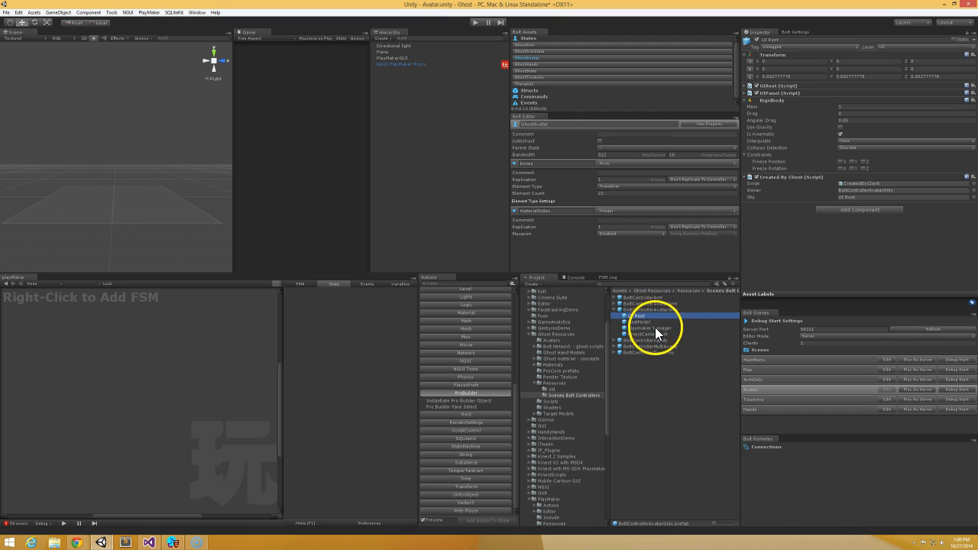
click(662, 334)
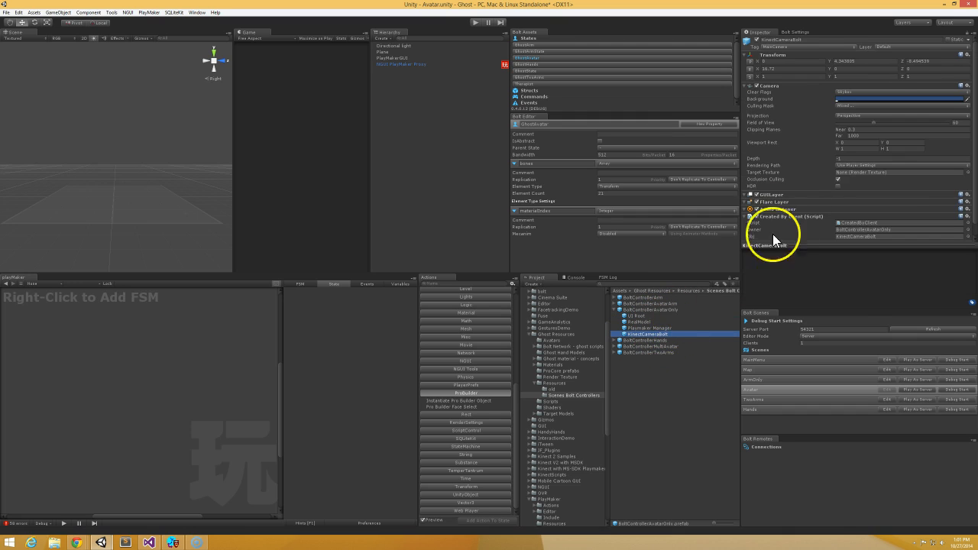
click(655, 328)
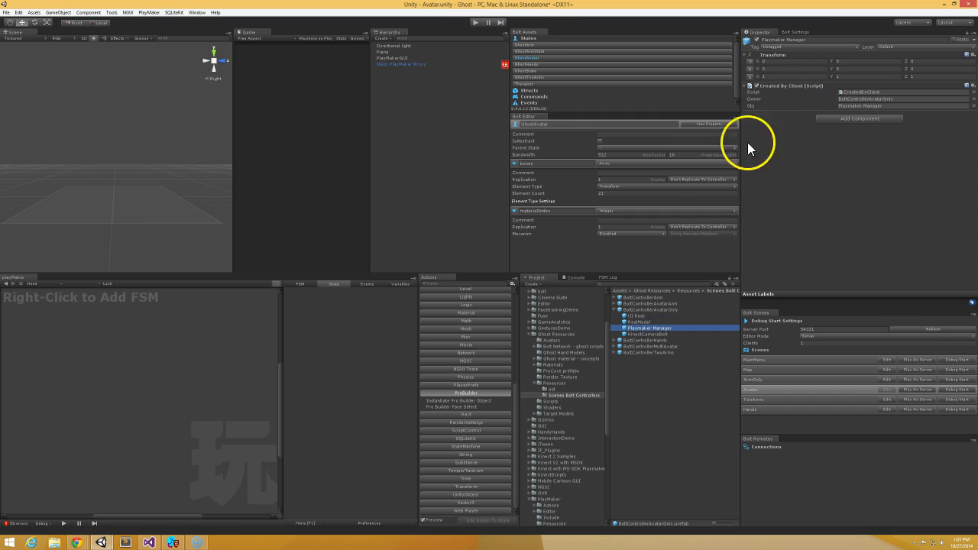
click(650, 321)
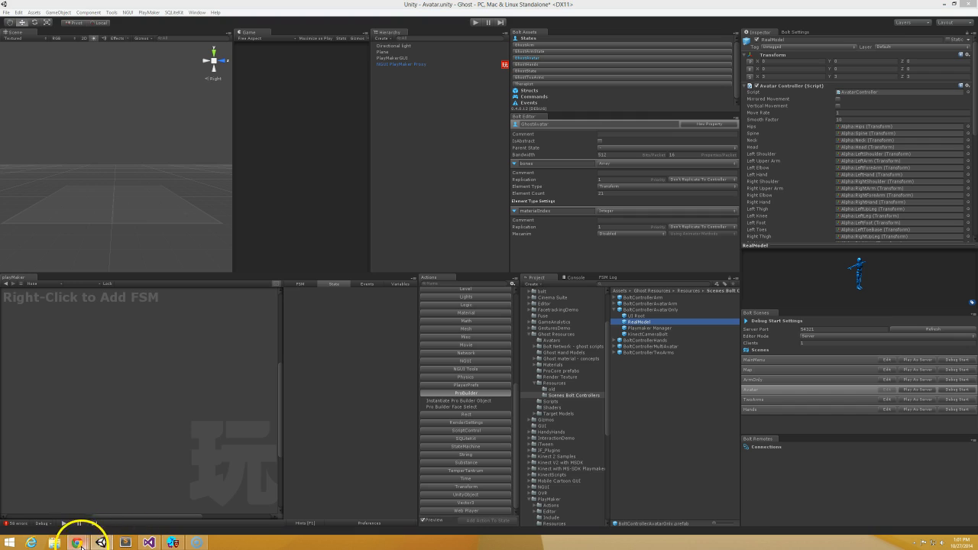
Switch to Chrome, show the Asset Store search results for Kinect, and restore the window to a smaller size over Unity.
mouse_move(78, 539)
click(198, 502)
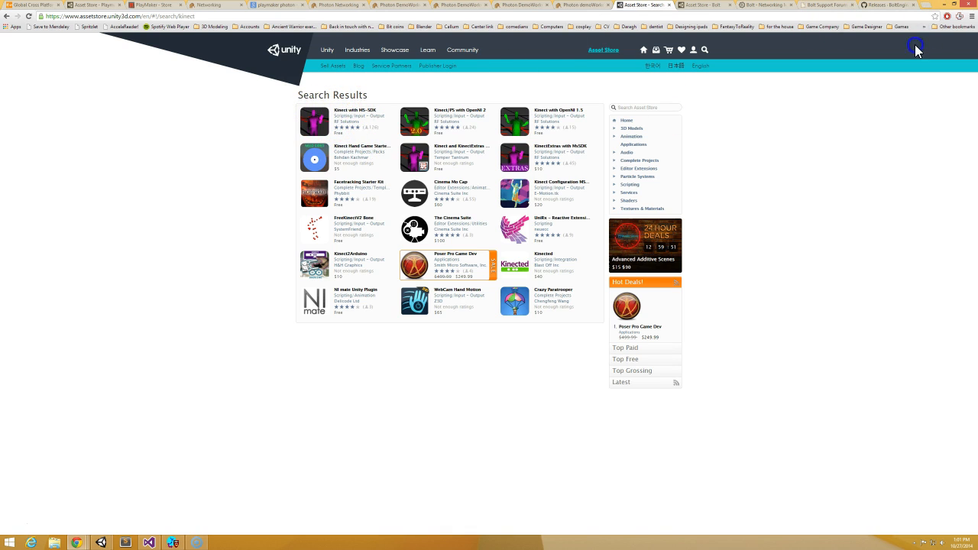
drag(924, 4, 431, 118)
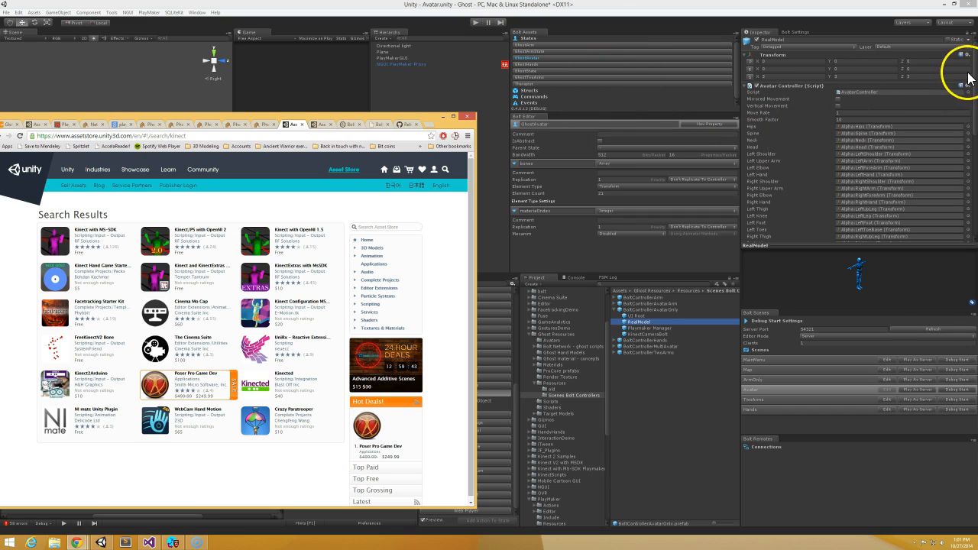
Review RealModel's Bolt Avatar and Avatar Controller scripts in Unity, and highlight the isOwner check in AvatarEnabler.cs in Visual Studio.
drag(969, 78, 970, 186)
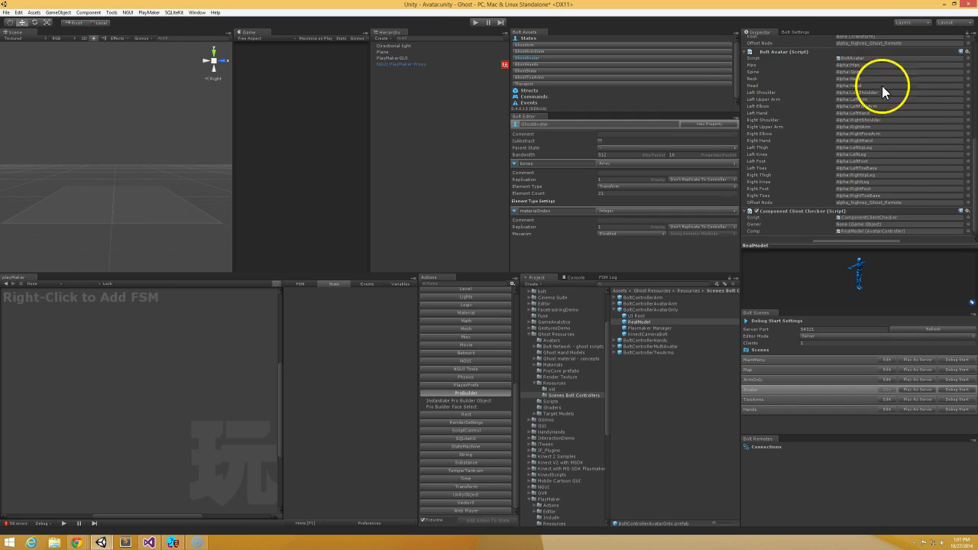
click(149, 543)
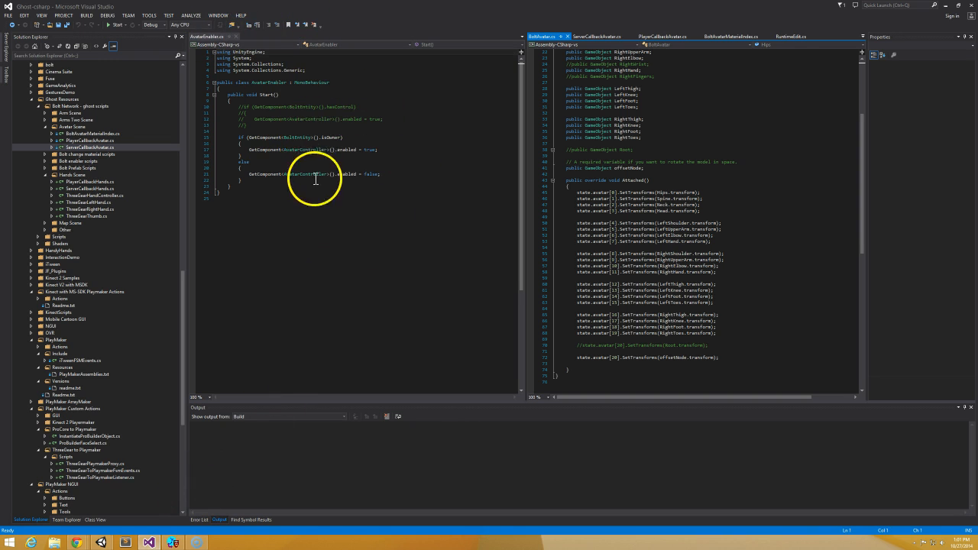
drag(388, 184, 228, 115)
drag(508, 67, 451, 258)
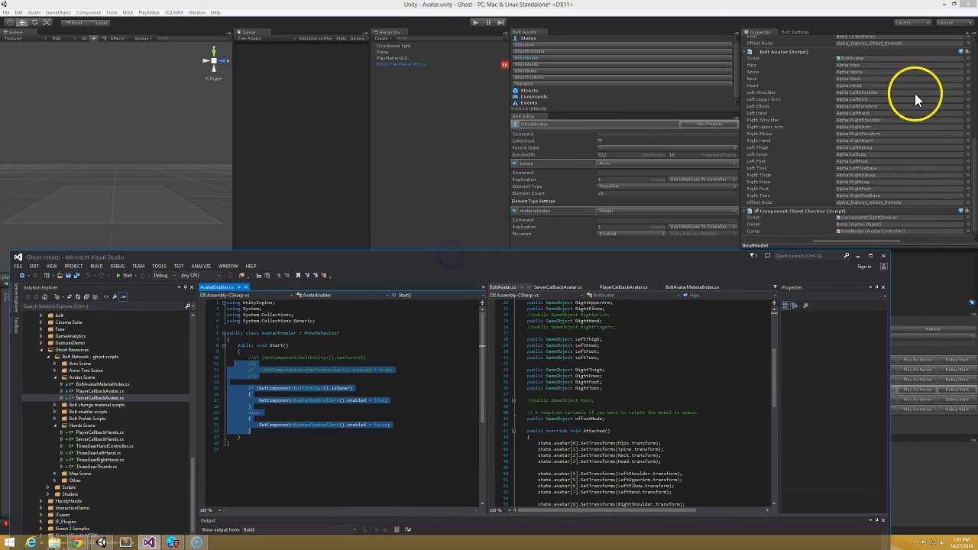
click(974, 162)
drag(975, 163, 975, 75)
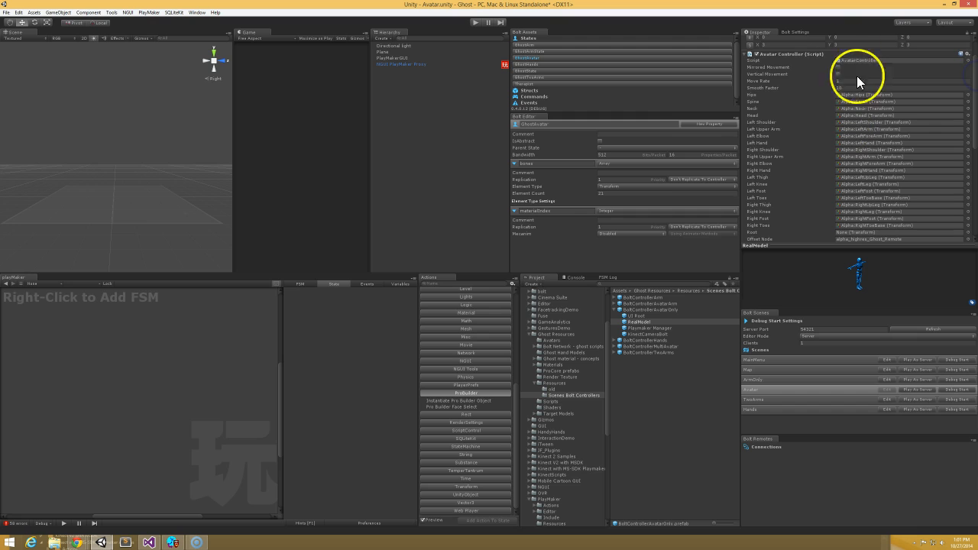
Switch to Visual Studio and examine BoltAvatar.cs, highlighting the bone GameObject declarations and the SetTransforms calls in the Attached method.
click(149, 543)
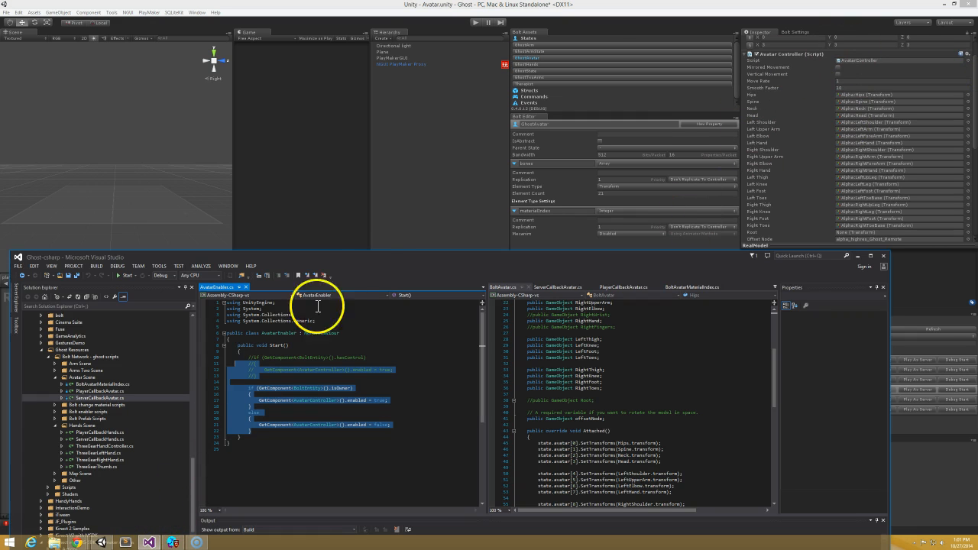
drag(375, 262, 415, 73)
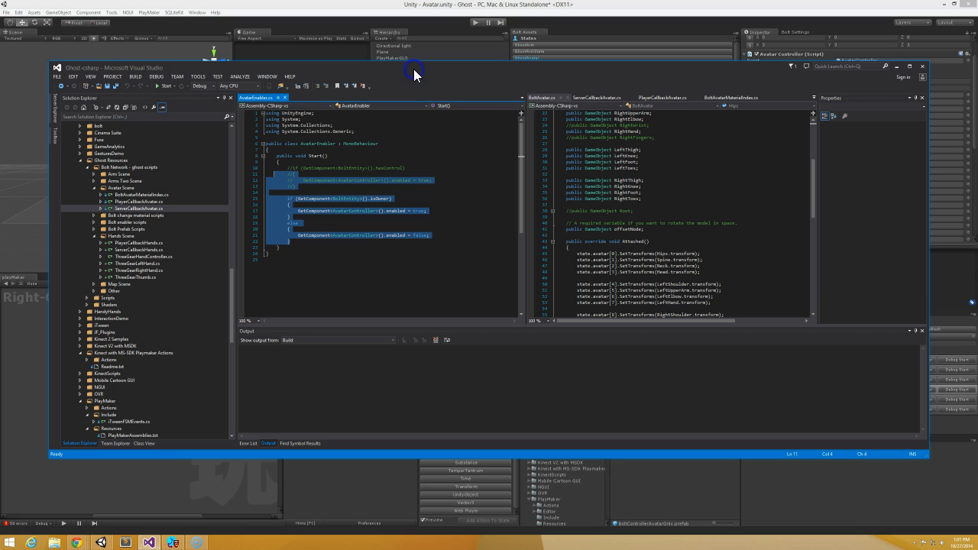
scroll(620, 206, up, 4)
drag(595, 77, 567, 69)
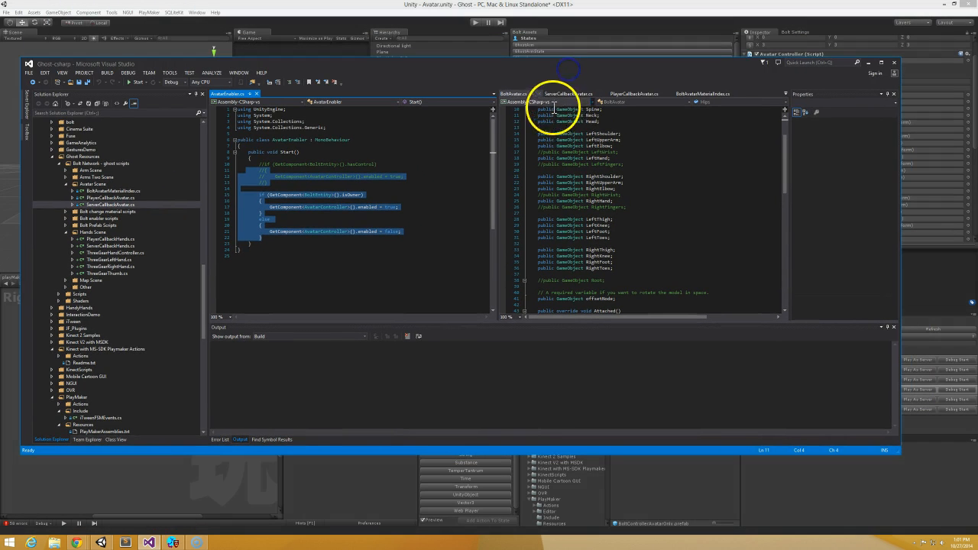
scroll(589, 218, down, 6)
scroll(592, 221, up, 5)
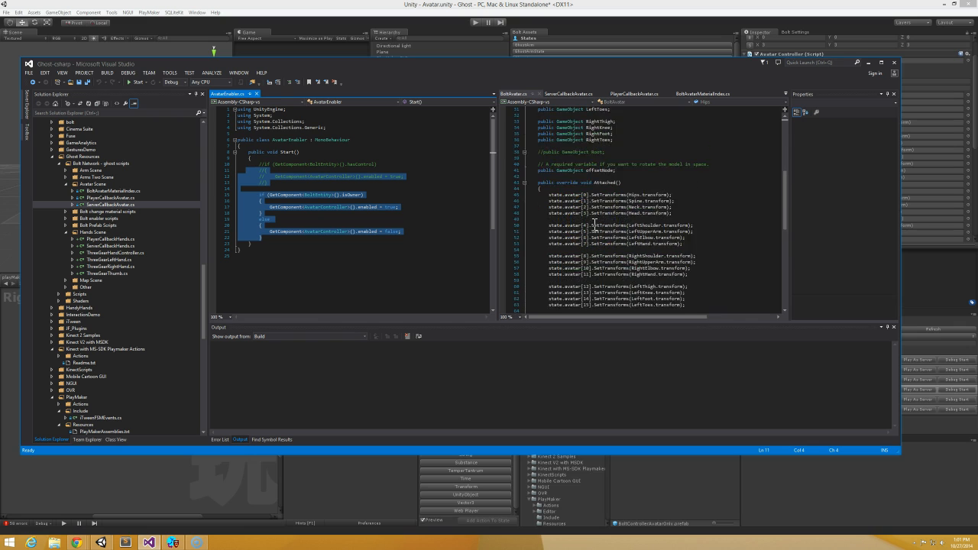
drag(634, 256, 539, 116)
scroll(631, 222, down, 10)
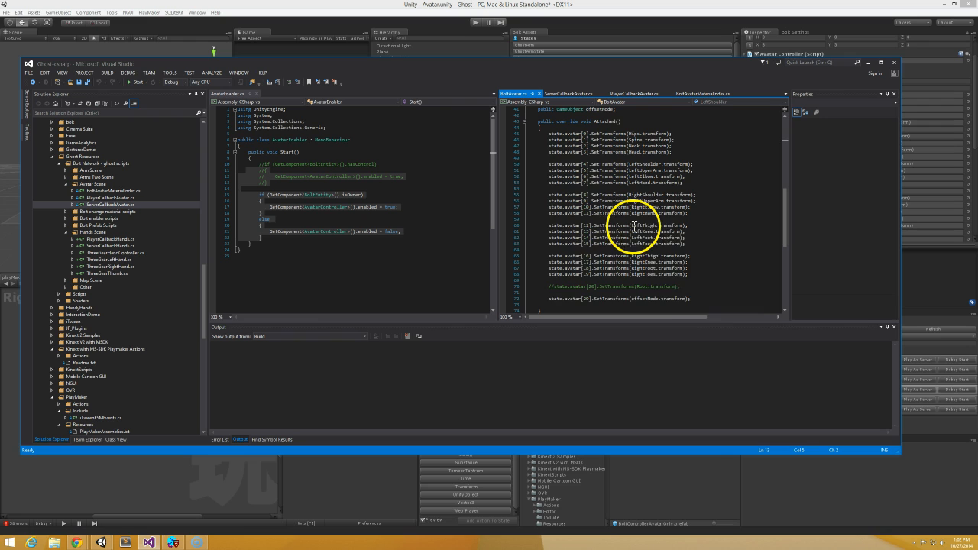
drag(705, 301, 531, 115)
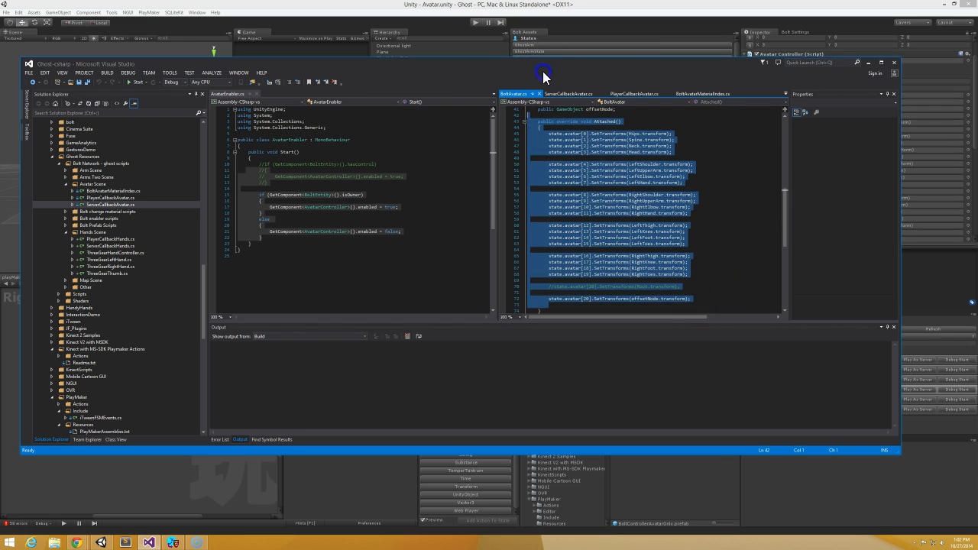
drag(447, 73, 477, 149)
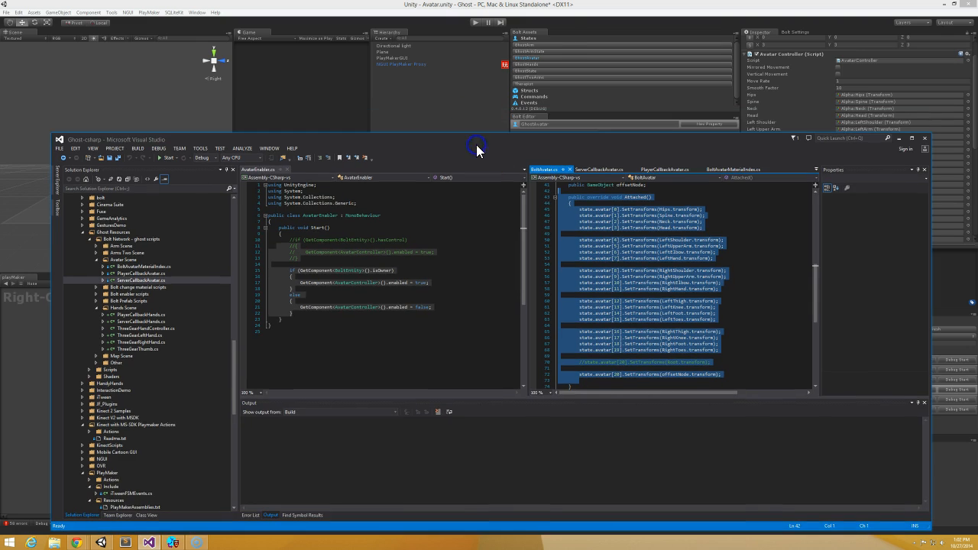
Switch to Unity and review GhostAvatar's bones property alongside the bone assignments in RealModel's Avatar Controller and Bolt Avatar scripts.
click(560, 8)
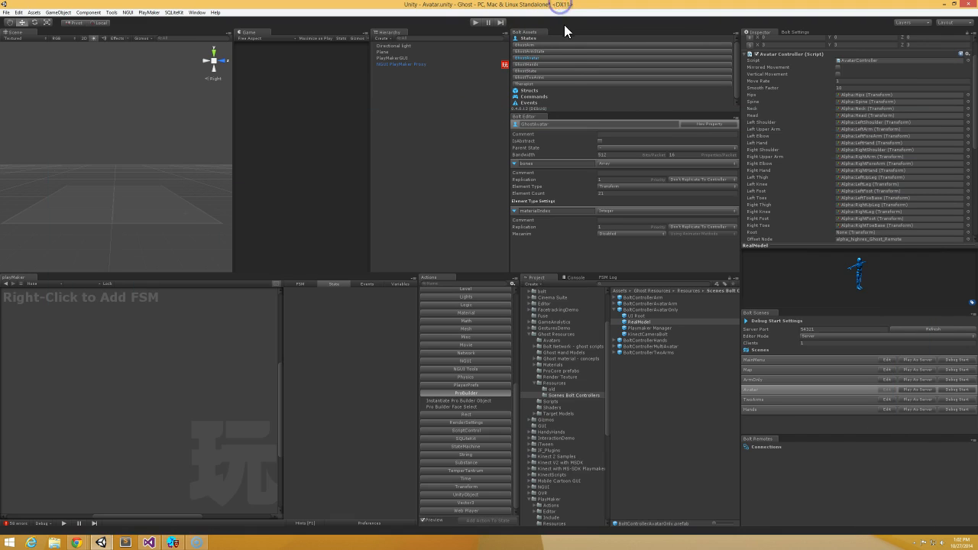
click(560, 164)
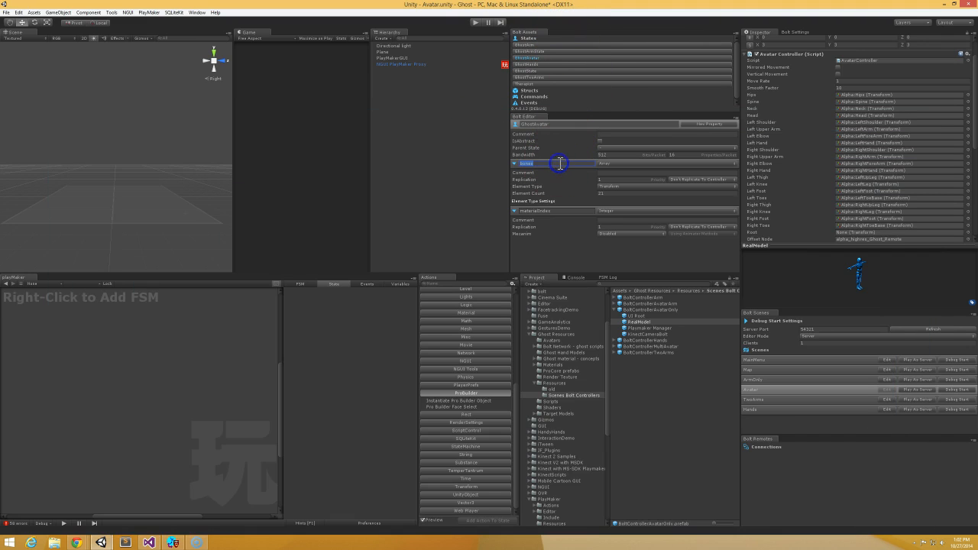
click(813, 56)
scroll(806, 118, up, 2)
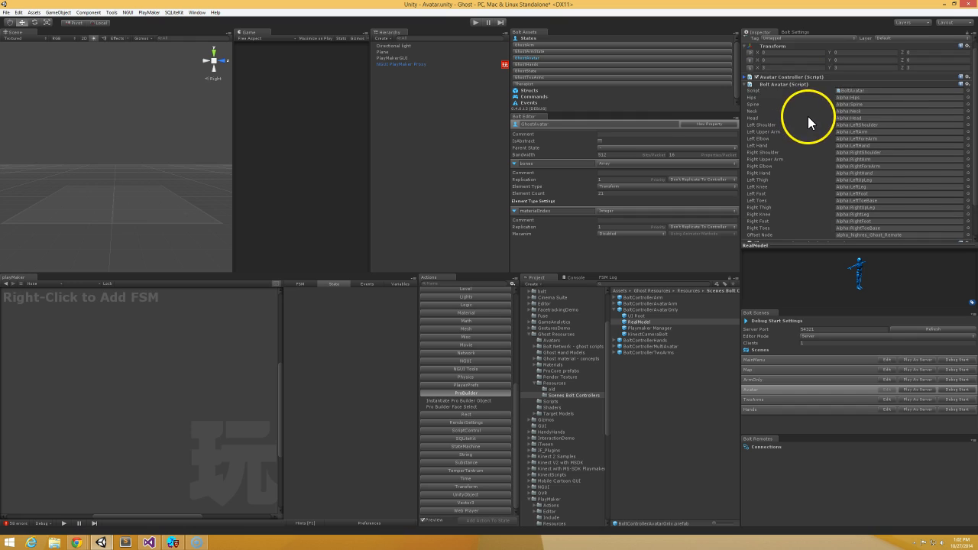
click(787, 77)
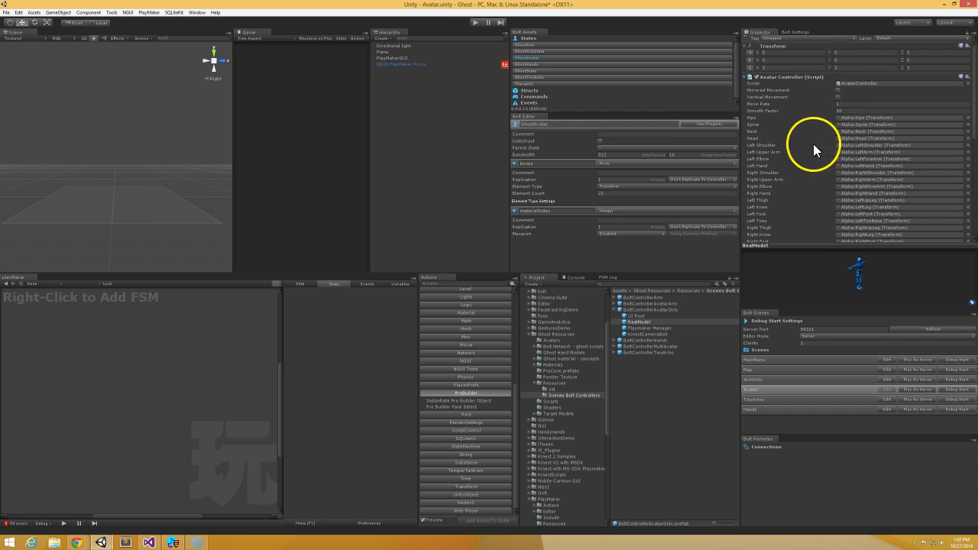
click(792, 77)
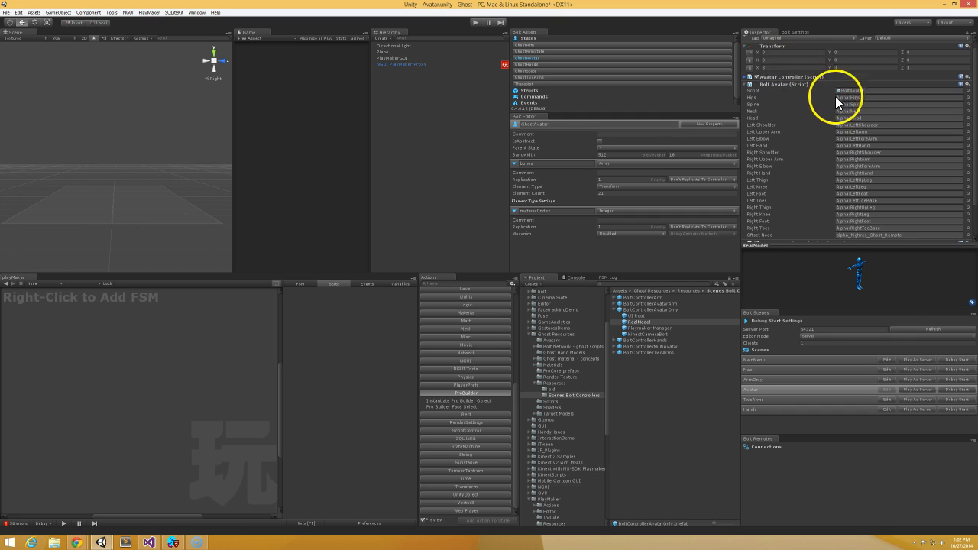
scroll(841, 169, down, 1)
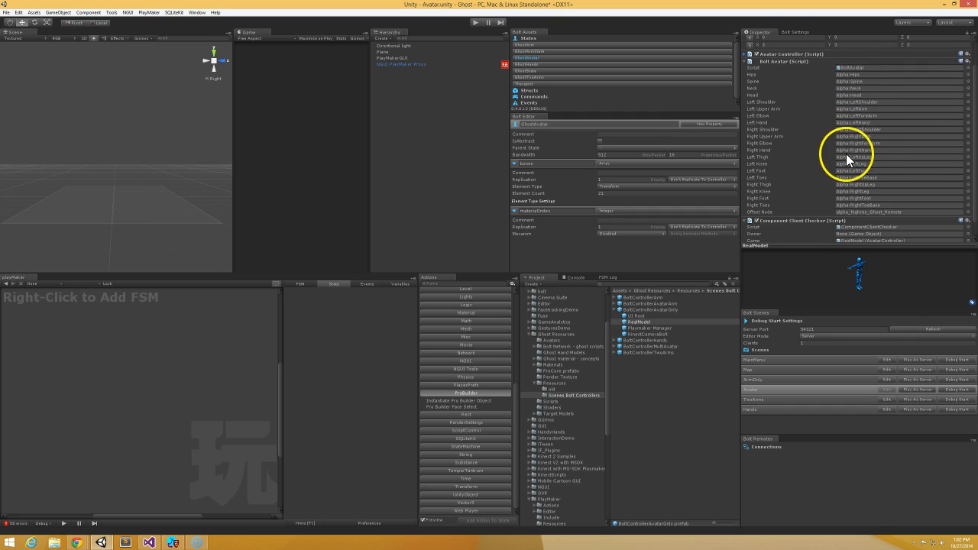
Switch to Visual Studio, maximize its window, and examine the bone declarations and the IGhostState class declaration in BoltAvatar.cs.
click(149, 543)
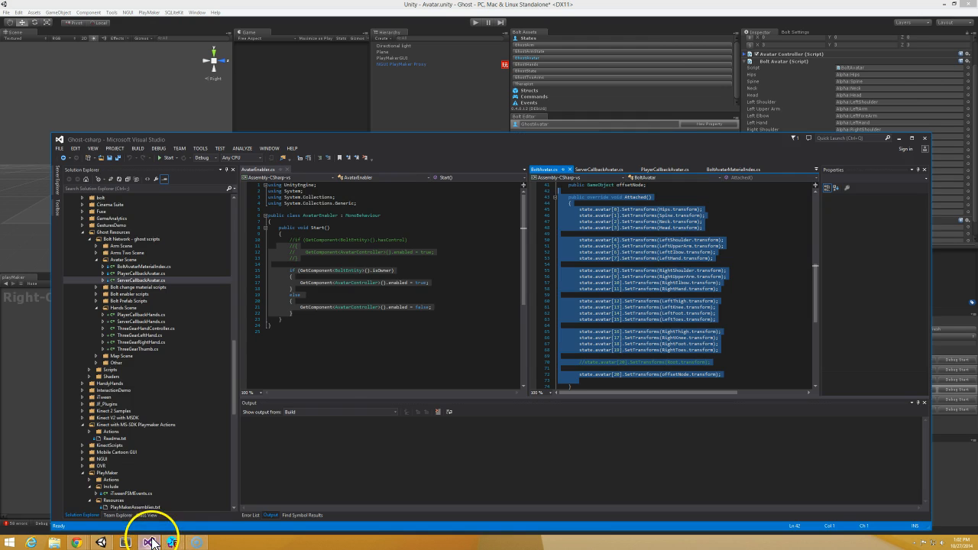
double_click(516, 138)
scroll(685, 199, up, 8)
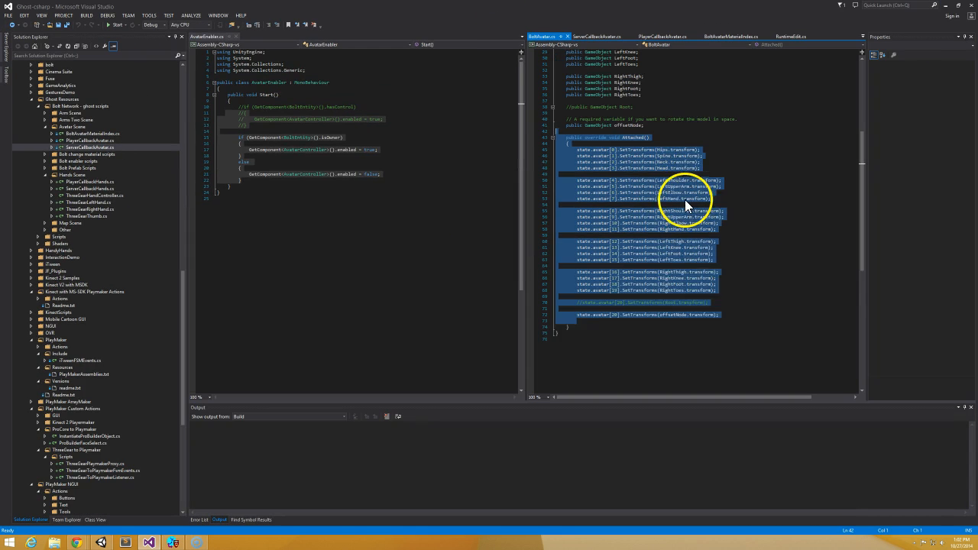
scroll(736, 192, up, 4)
click(735, 191)
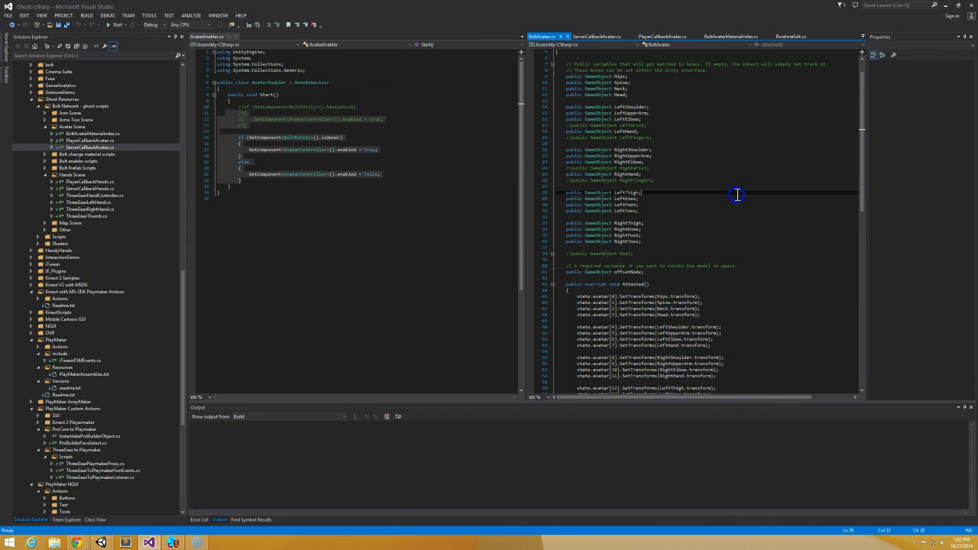
scroll(736, 191, up, 2)
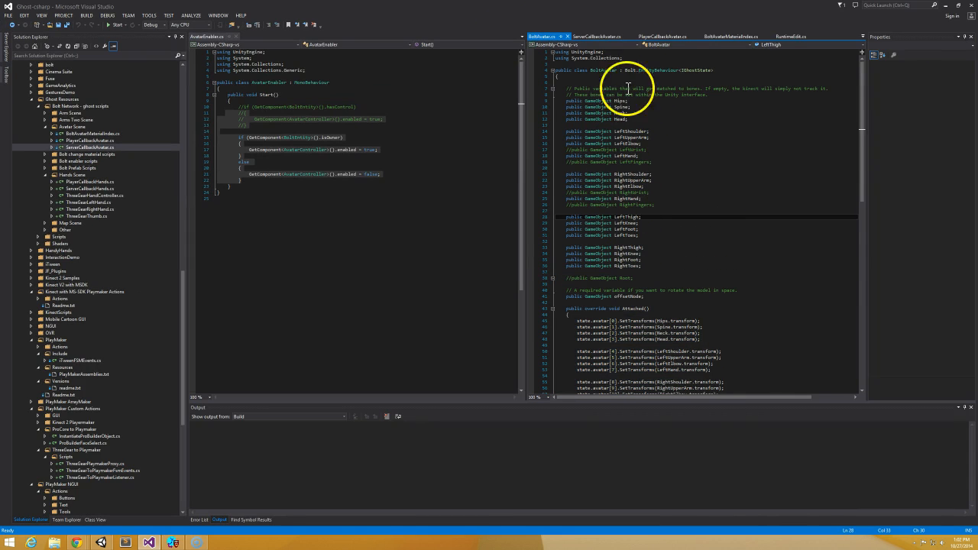
double_click(697, 70)
scroll(727, 178, down, 1)
Examine the Attached method in BoltAvatar.cs, highlighting the avatar array and its index in the Hips SetTransforms call.
scroll(727, 177, down, 6)
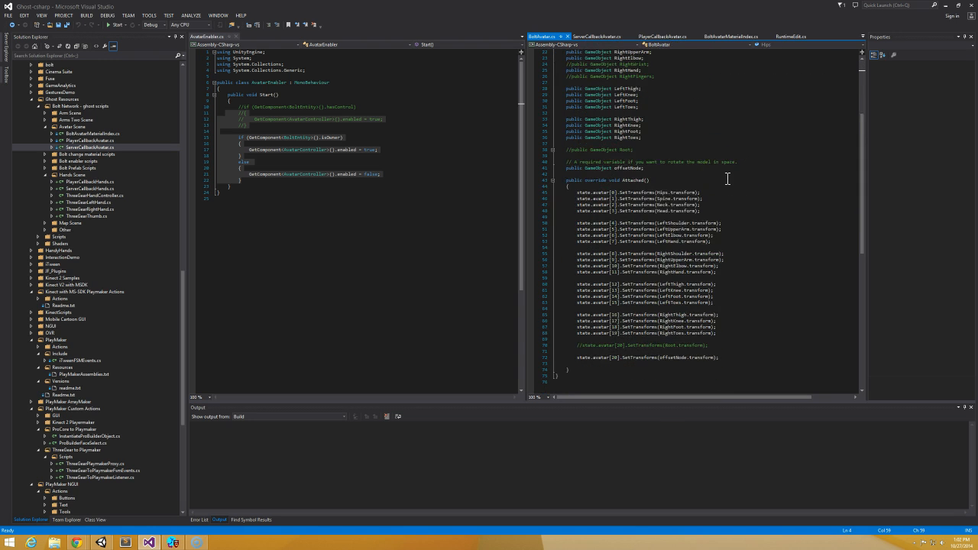
double_click(634, 181)
scroll(637, 187, down, 2)
click(593, 155)
double_click(602, 156)
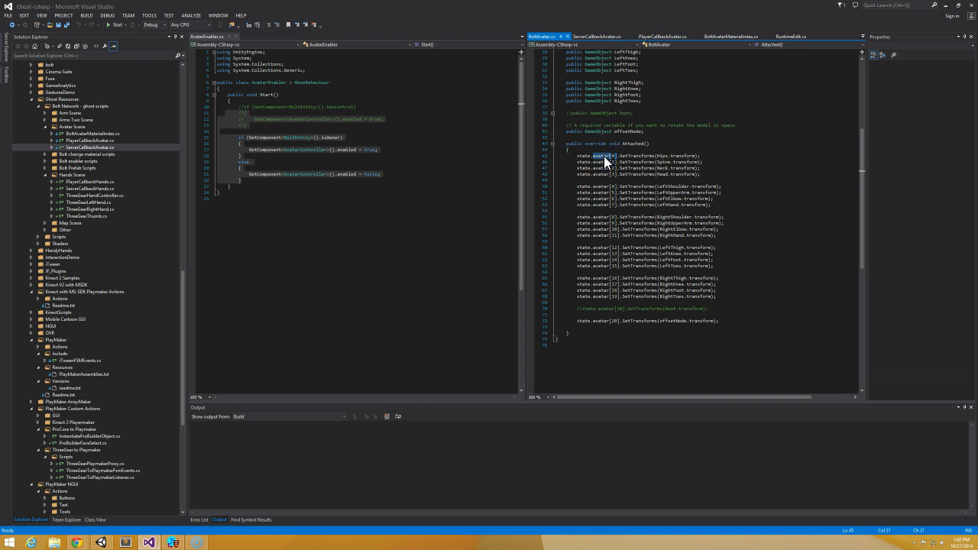
click(614, 156)
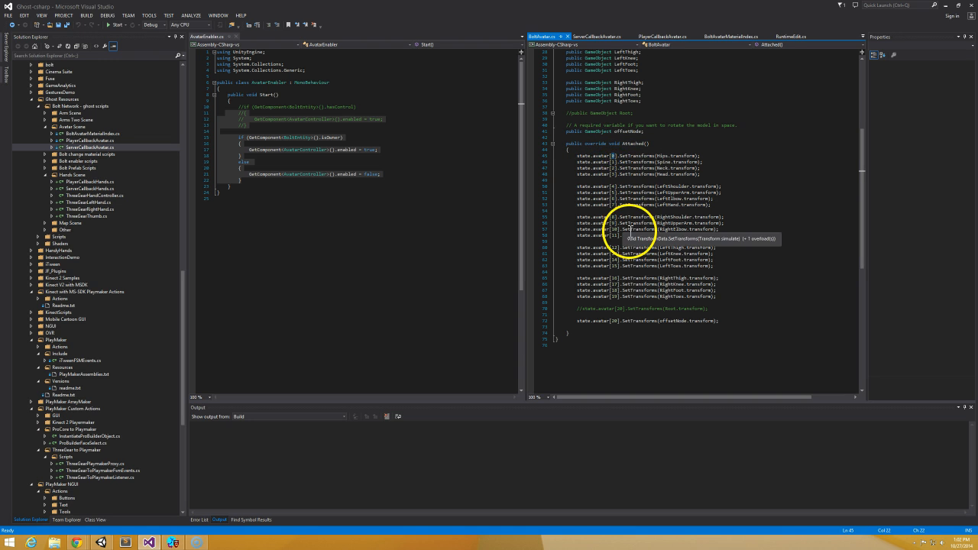
Move the Visual Studio window off Unity, expand RealModel's Avatar Controller, and inspect the BoltControllerAvatarOnly prefab's Bolt Entity settings.
drag(631, 4, 631, 288)
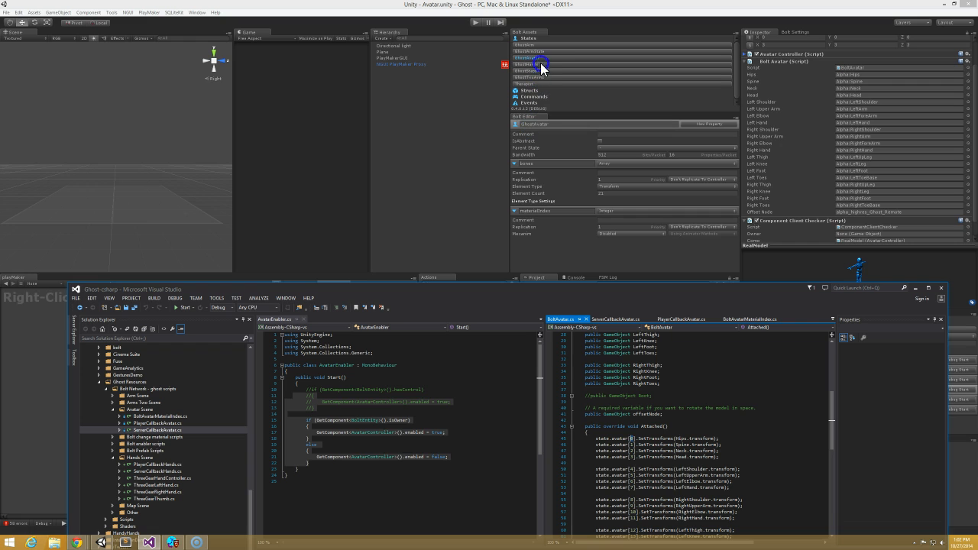
click(787, 55)
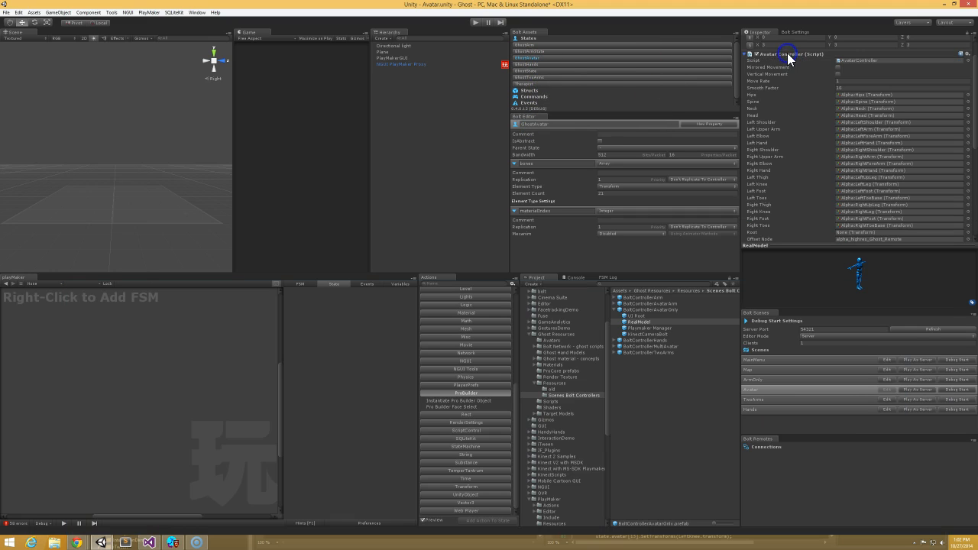
click(646, 310)
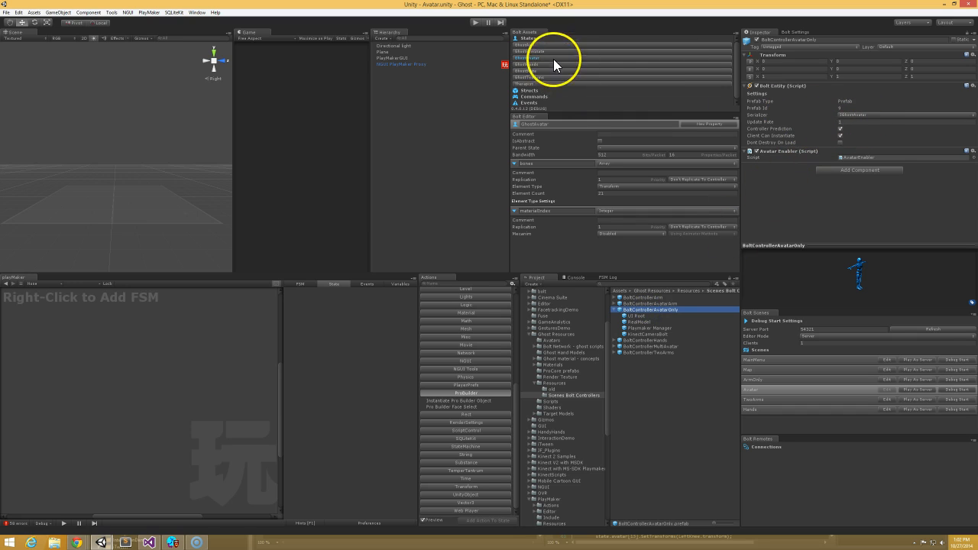
Switch to Visual Studio and try entering a state.avatar reference on a new line at the start of BoltAvatar.cs's Attached method.
click(148, 543)
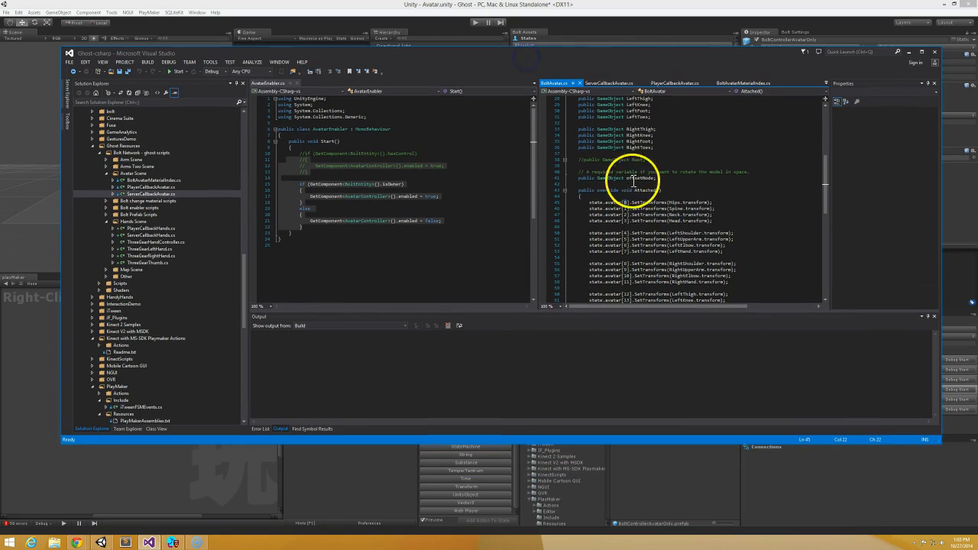
click(623, 195)
key(Return)
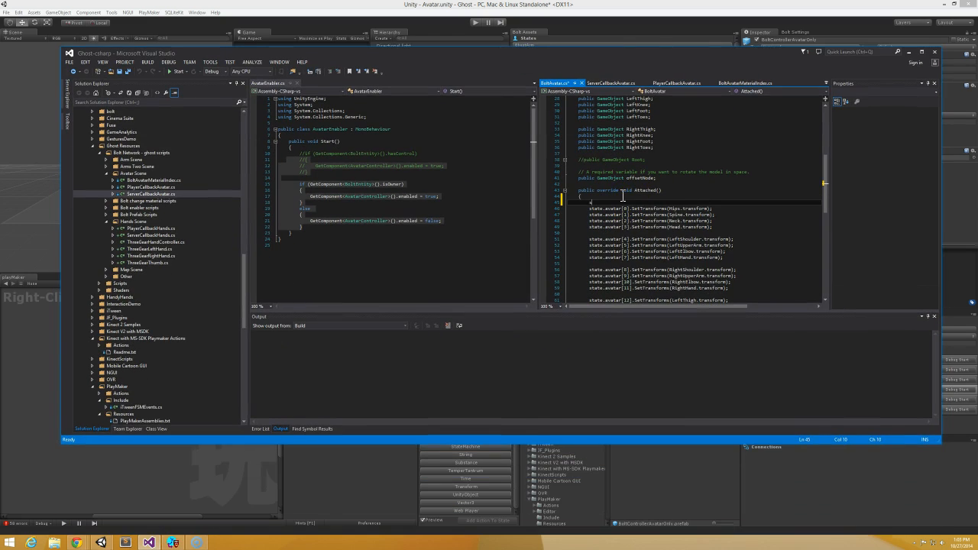
text(state.av)
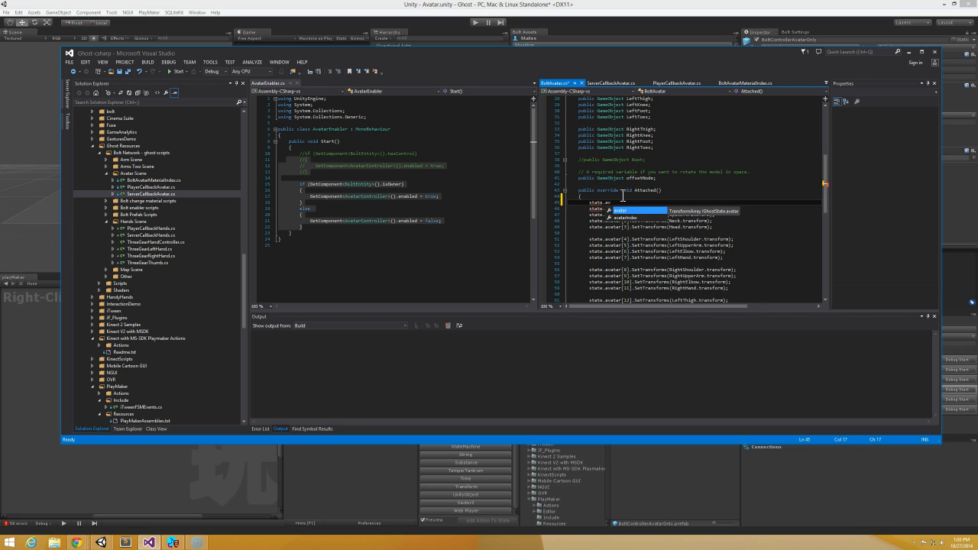
key(BackSpace)
key(BackSpace)
key(BackSpace)
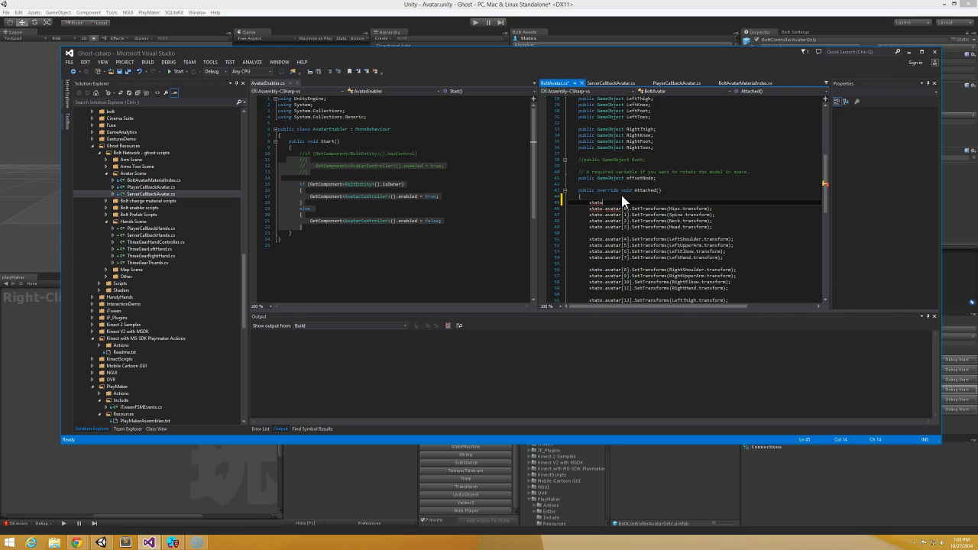
text(ate.)
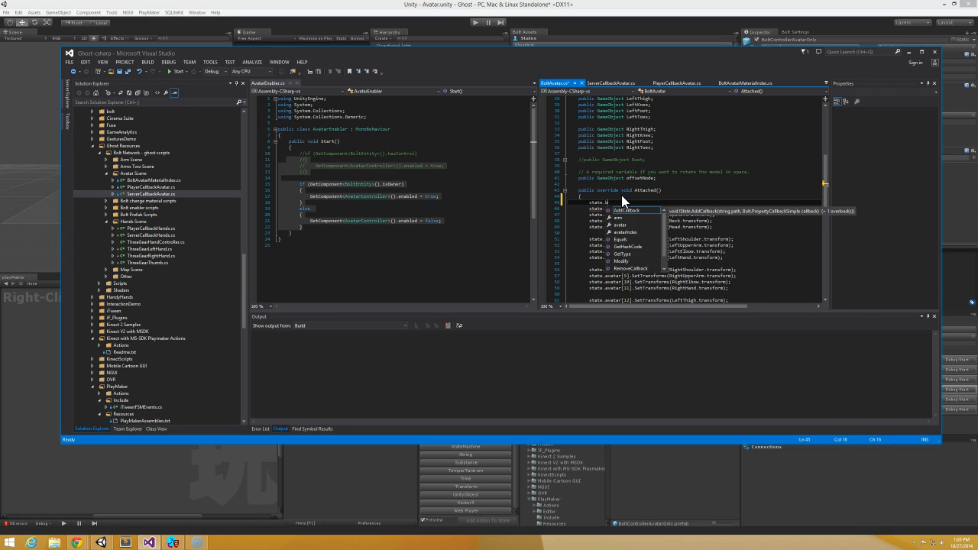
text(avat)
Delete the trial state reference line from the start of the Attached method in BoltAvatar.cs.
click(621, 195)
key(Down)
key(Home)
key(shift+Down)
key(Delete)
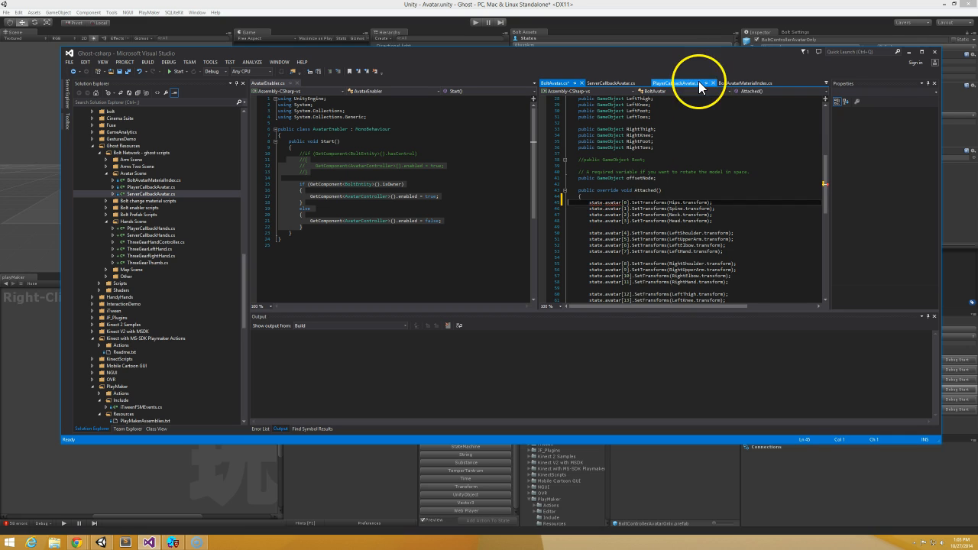
click(642, 198)
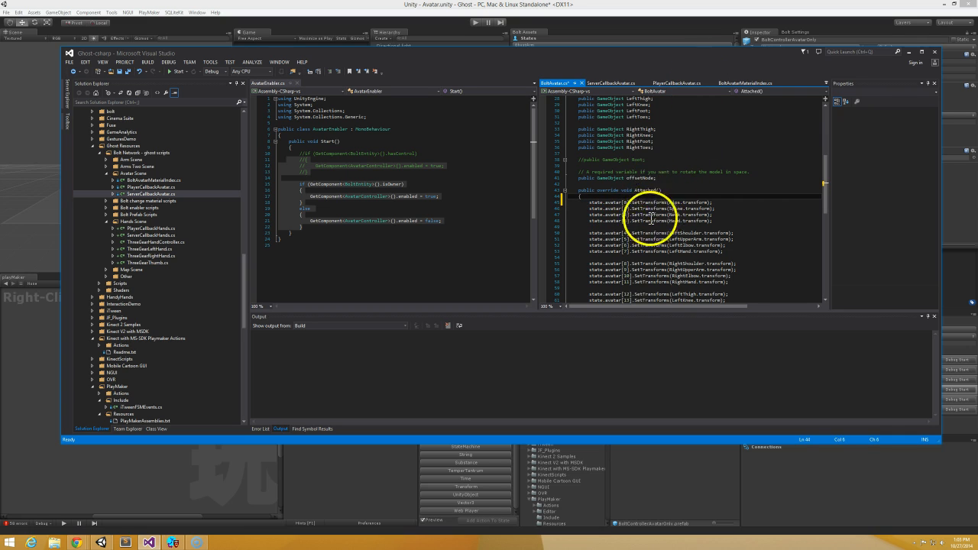
Snap Visual Studio to half the screen, switch to Unity, and compare the Bolt states' properties, highlighting the bones array in GhostArm.
drag(657, 64, 4, 219)
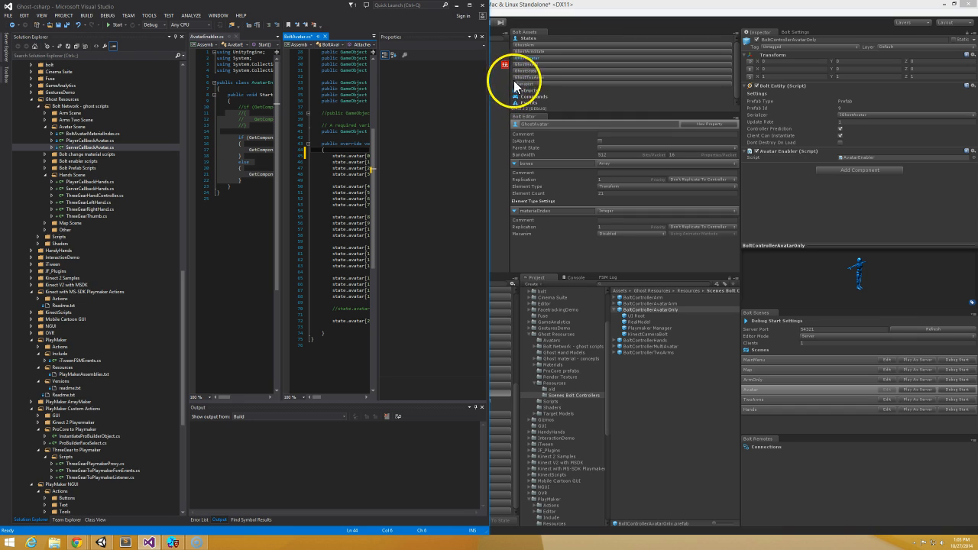
click(544, 56)
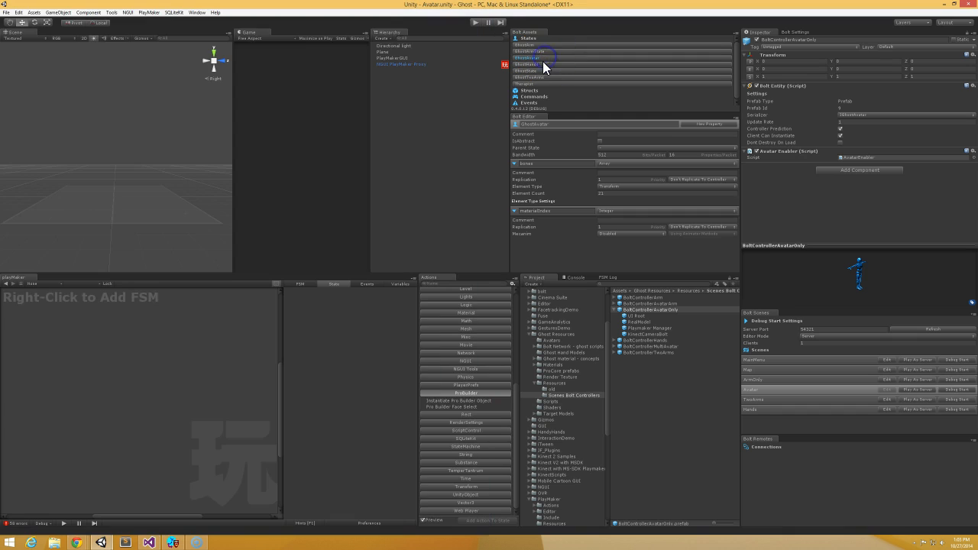
click(542, 64)
click(541, 70)
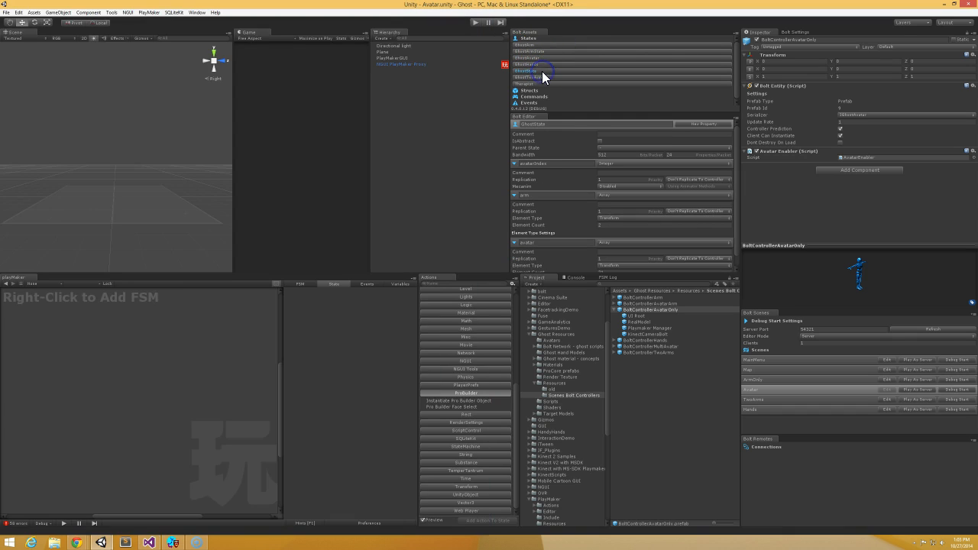
click(543, 77)
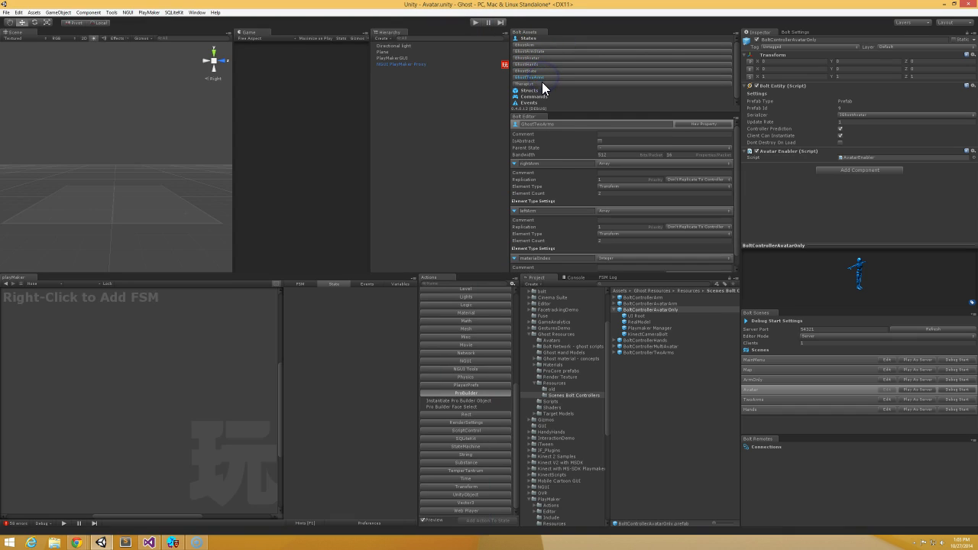
click(541, 84)
click(542, 45)
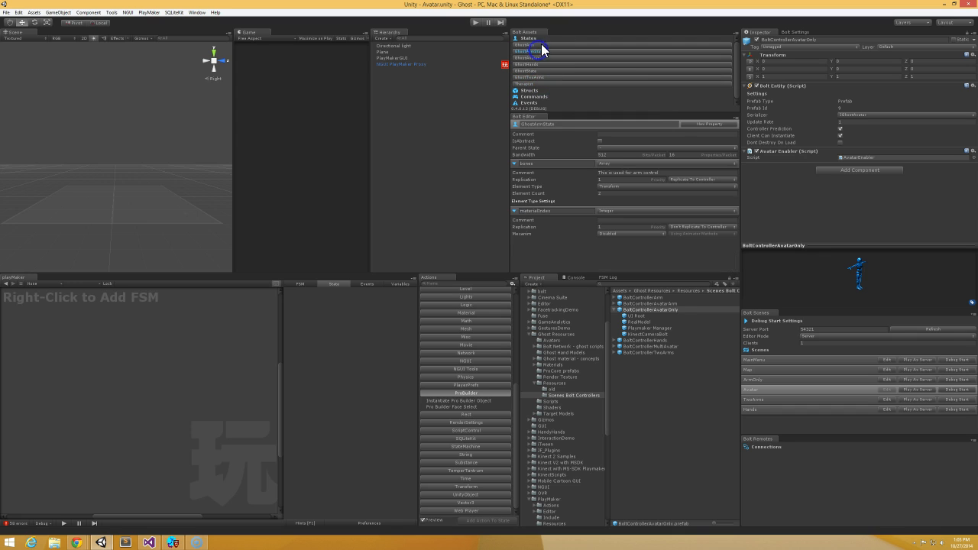
click(548, 165)
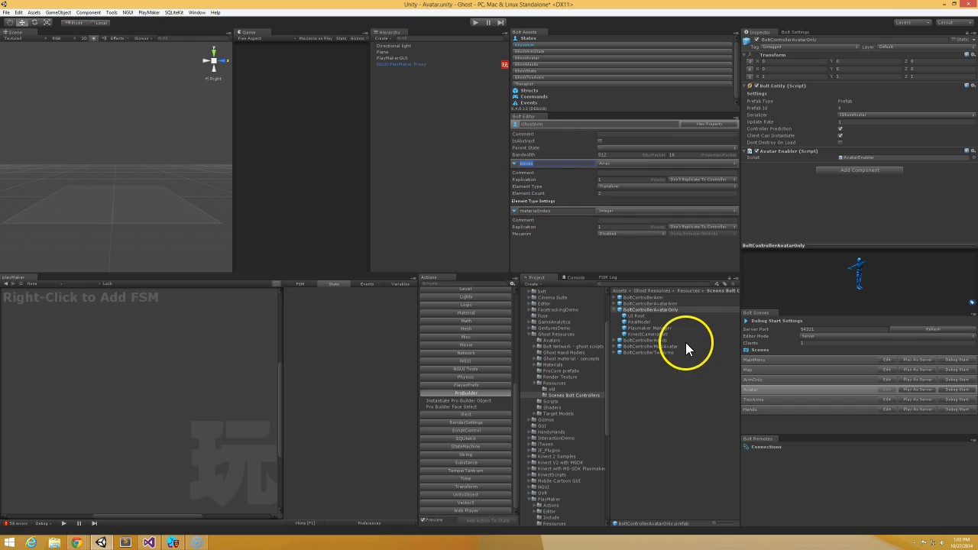
Open the Bolt Arm Only script of BoltControllerArm's hand_right_prefab_kinect_normal child in Visual Studio, and maximize the editor window.
click(614, 297)
click(660, 309)
scroll(830, 148, down, 5)
scroll(830, 149, down, 2)
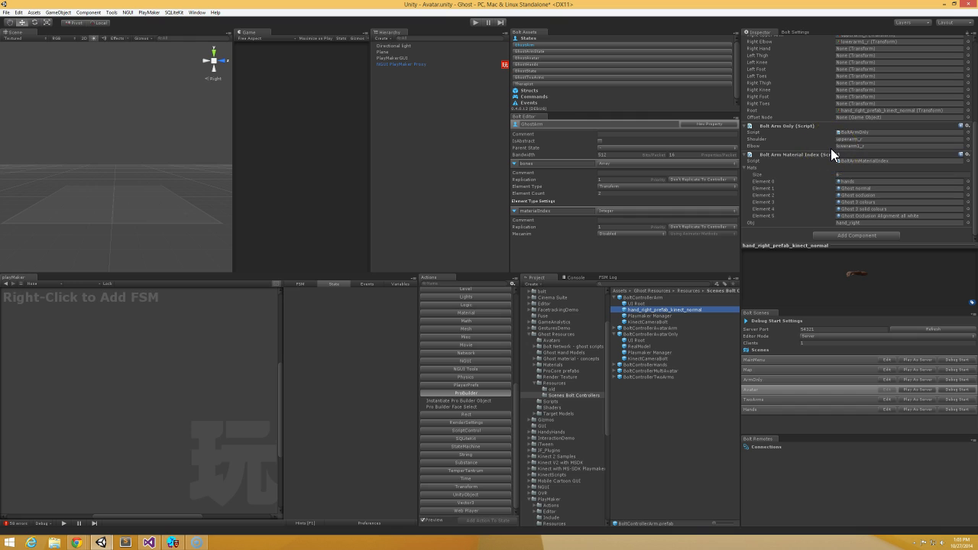
right_click(792, 131)
click(817, 195)
drag(322, 9, 382, 2)
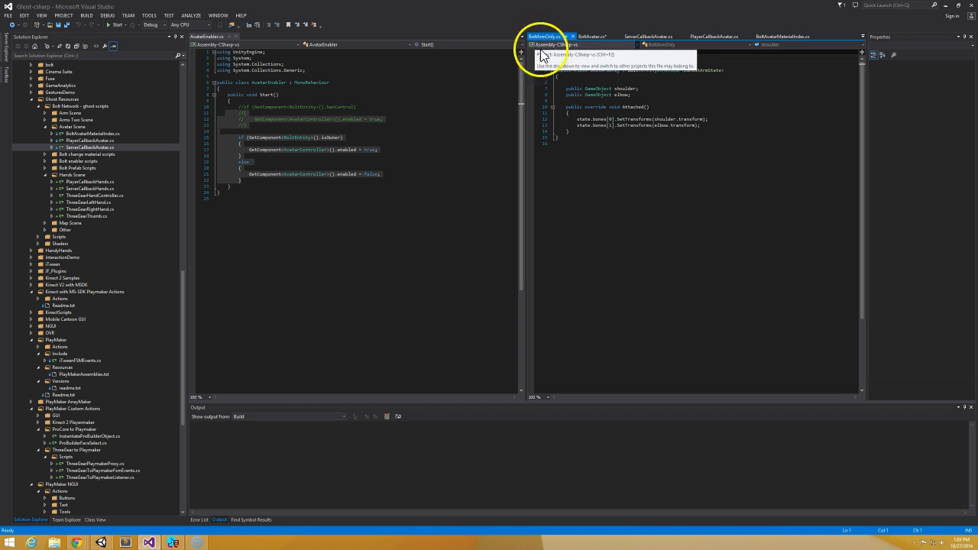
Examine the Attached method in BoltArmOnly.cs, highlighting the state.bones SetTransforms calls for the shoulder and elbow.
click(598, 118)
double_click(601, 125)
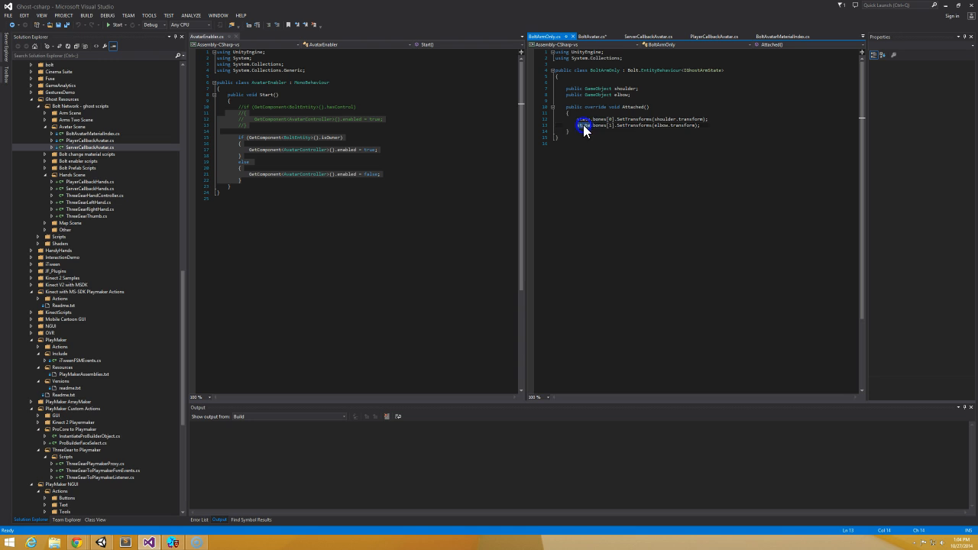
double_click(601, 126)
click(722, 131)
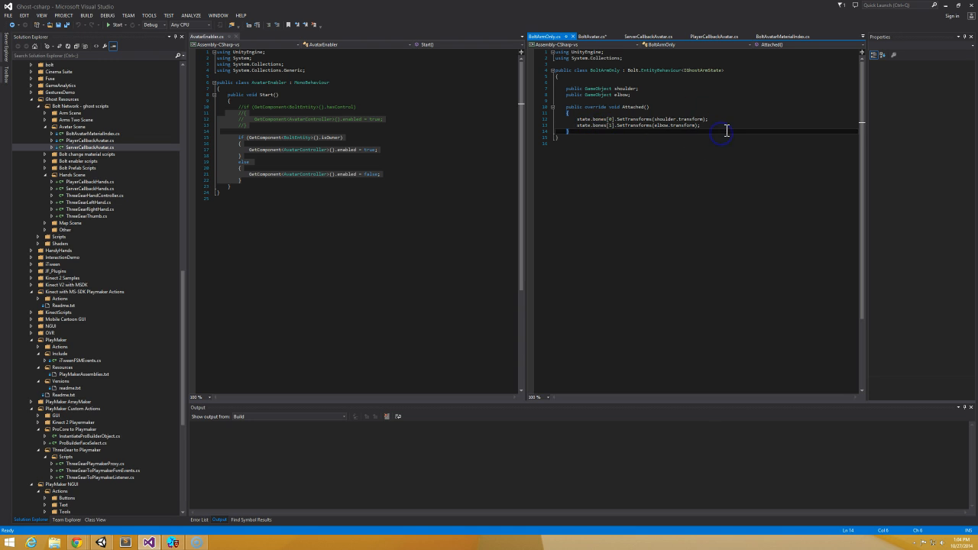
drag(718, 128, 545, 122)
drag(558, 6, 478, 1)
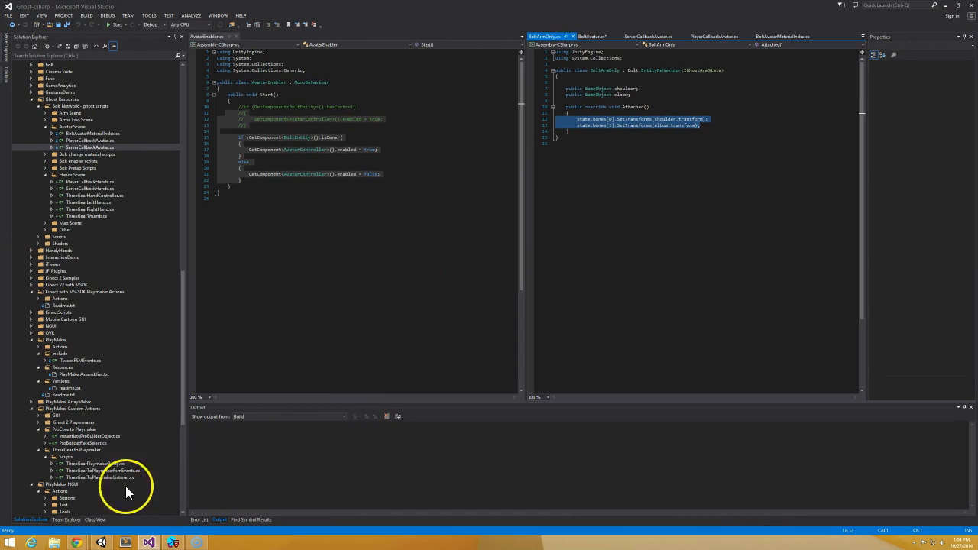
mouse_move(101, 543)
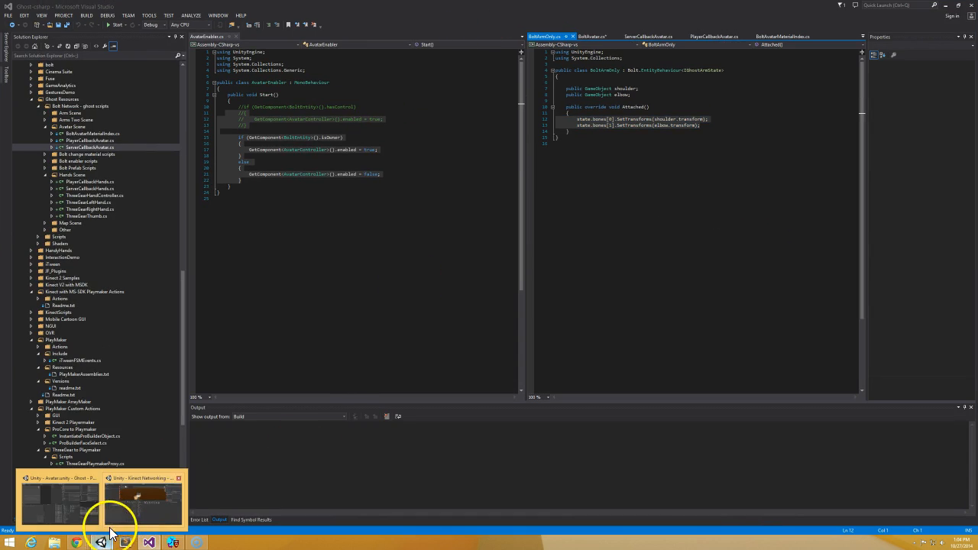
Switch to the Ghost project in Unity and add the BoltControllerArm prefab to the scene, viewing the arm in perspective.
click(73, 504)
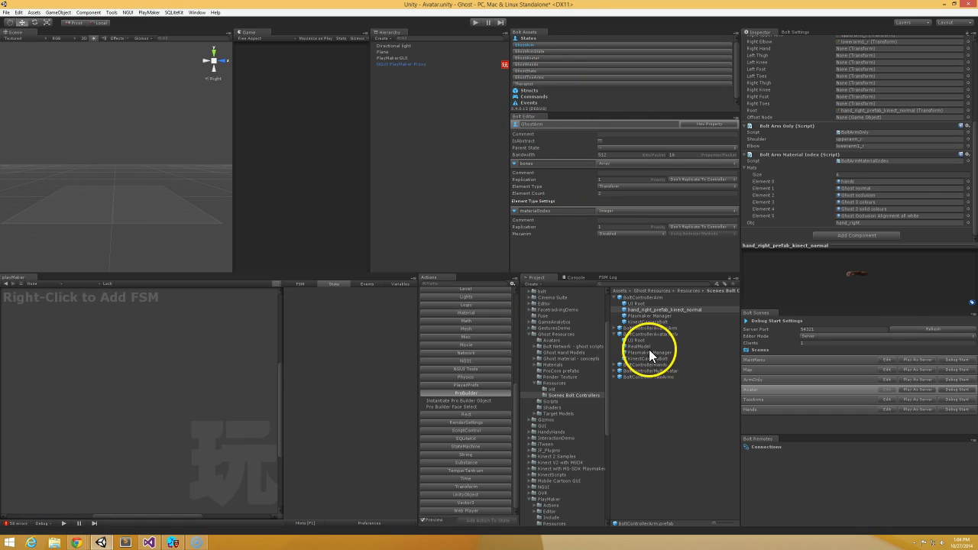
click(653, 298)
drag(655, 297, 414, 197)
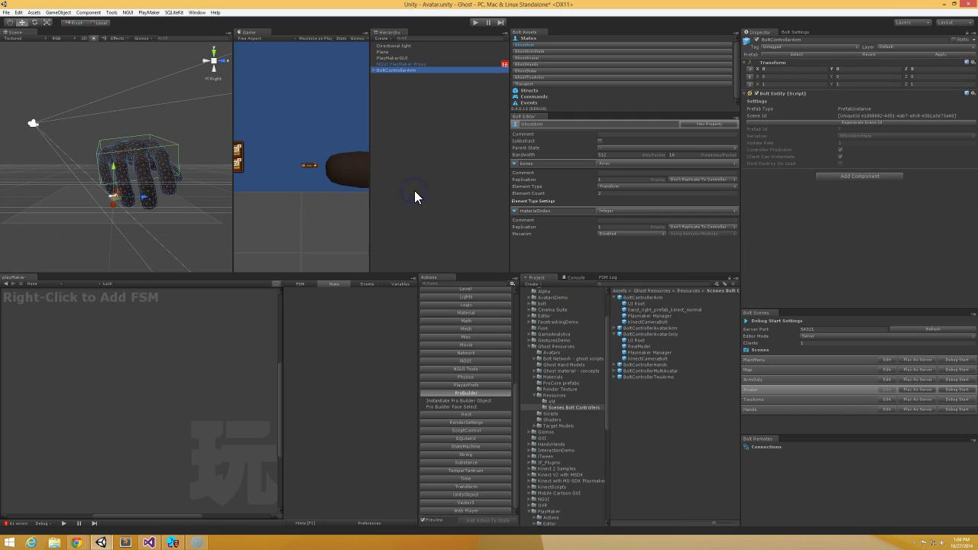
alt+drag(75, 141, 136, 189)
scroll(107, 173, down, 3)
middle_drag(136, 191, 205, 216)
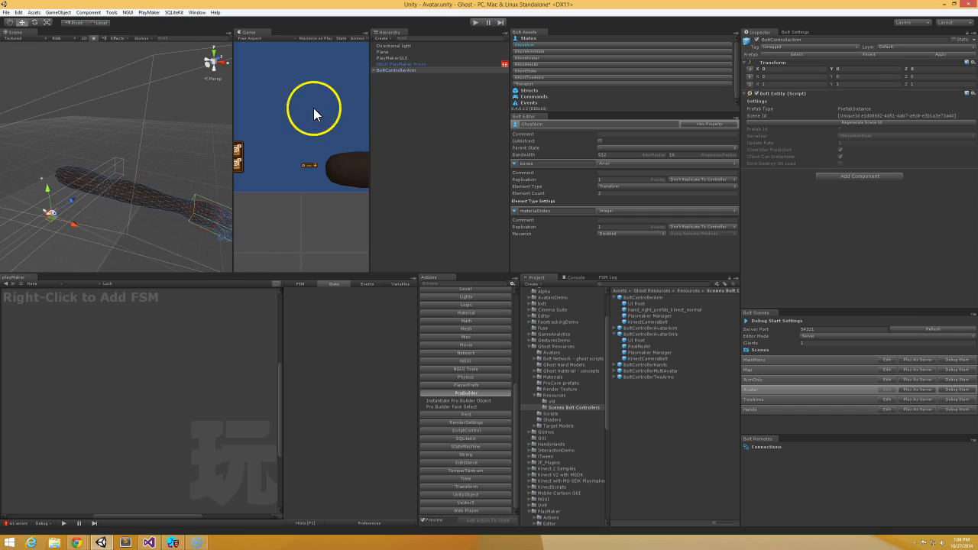
Expand BoltControllerArm's hand_right_prefab_kinect_normal and try rotating the lowerarm1_r and upper-arm bones in the scene.
click(372, 70)
click(379, 82)
click(383, 95)
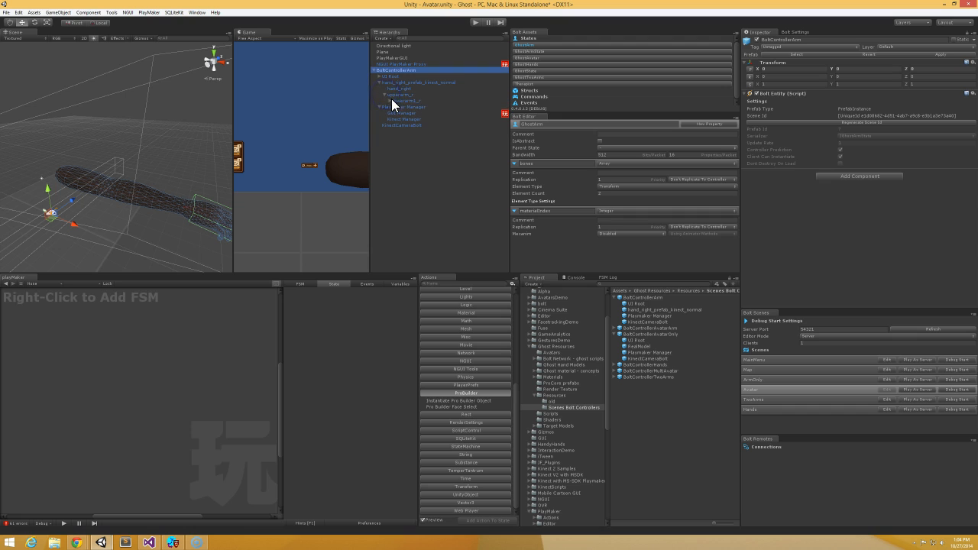
click(393, 100)
key(e)
drag(117, 189, 136, 205)
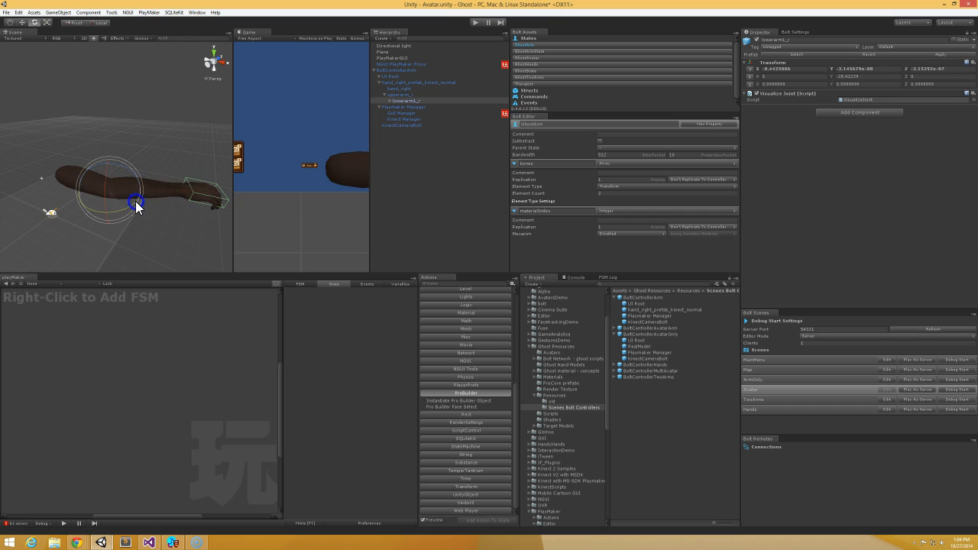
click(400, 94)
drag(70, 185, 61, 204)
Undo the arm bone rotations and delete BoltControllerArm from the scene.
key(ctrl+z)
key(ctrl+z)
click(67, 208)
right_click(415, 71)
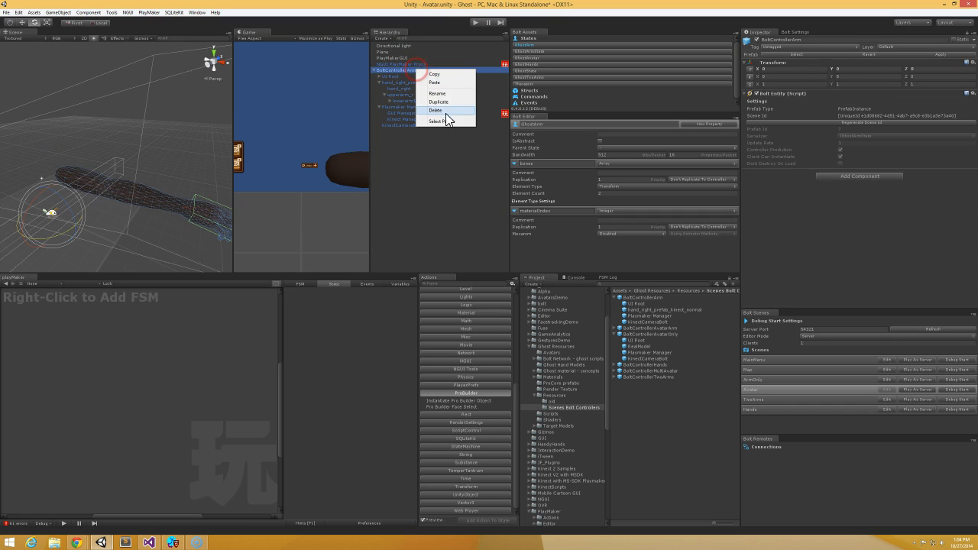
click(447, 112)
Inspect the BoltControllerAvatarOnly prefab and open the GhostAvatar state, highlighting its bones array property.
click(641, 334)
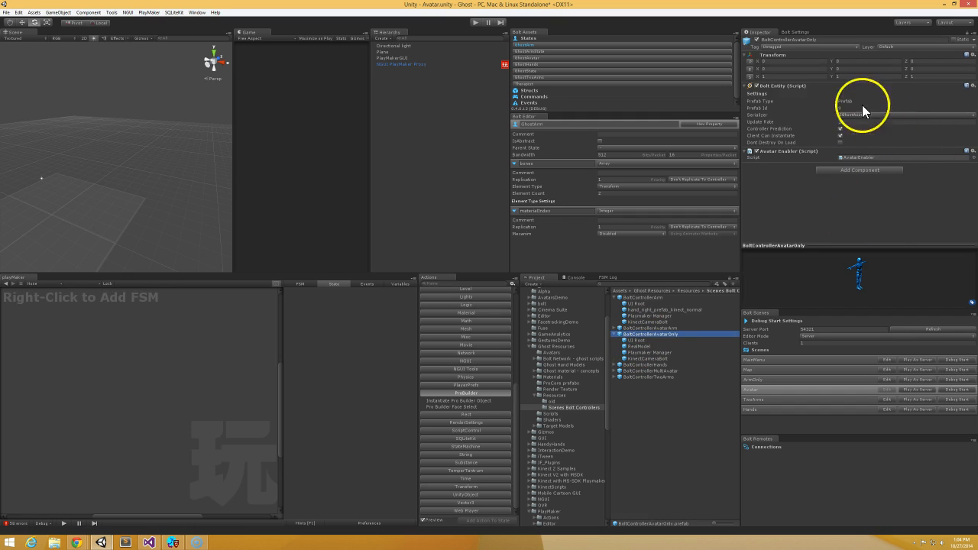
click(547, 57)
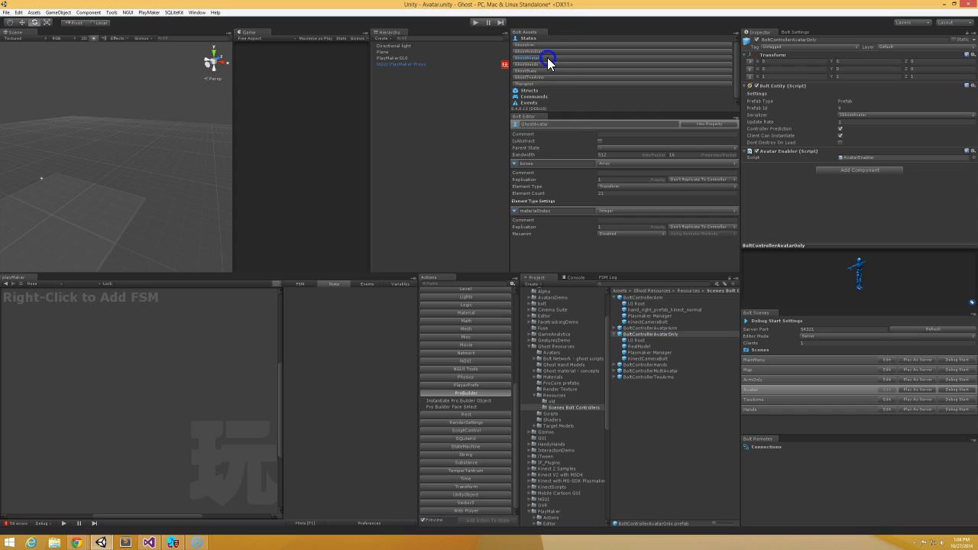
click(554, 161)
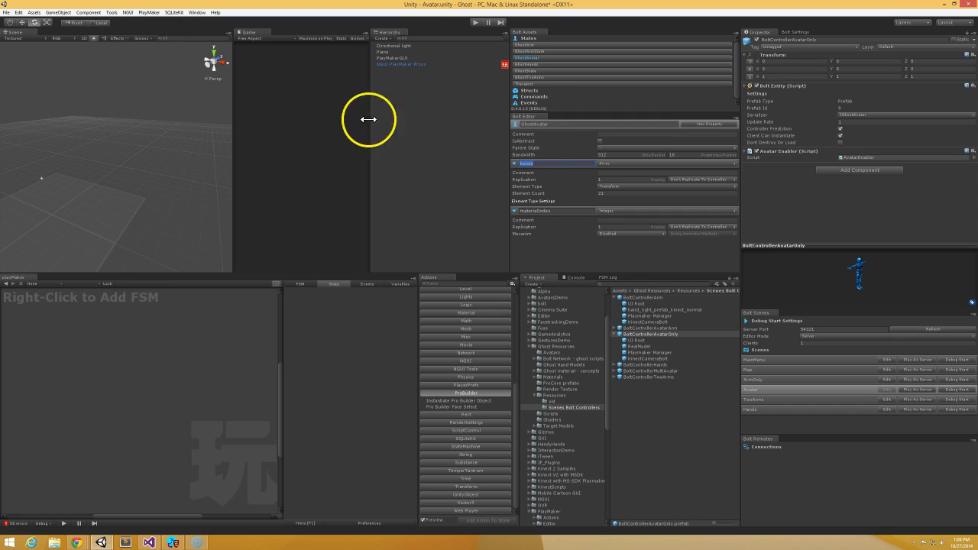
Compile all Bolt assets and check the result in the console.
click(60, 12)
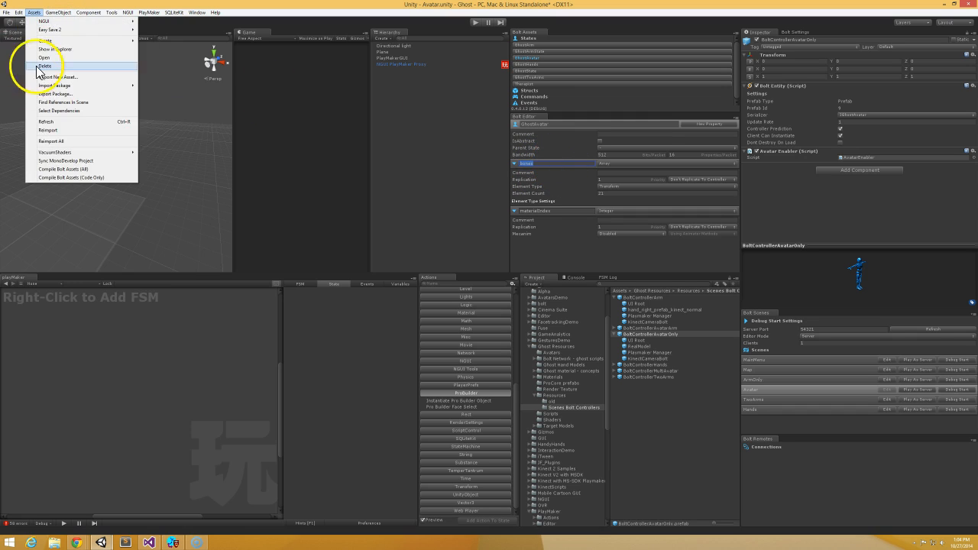
click(66, 170)
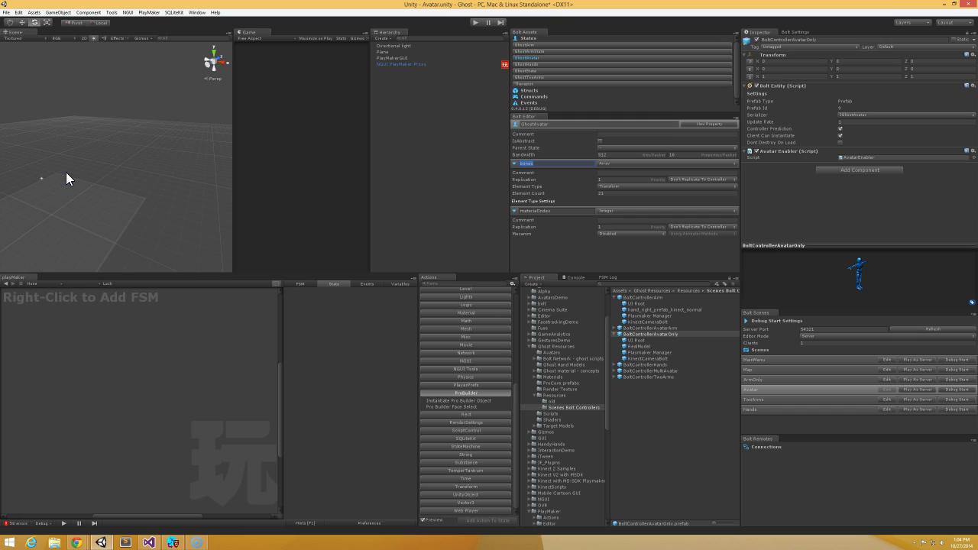
click(574, 277)
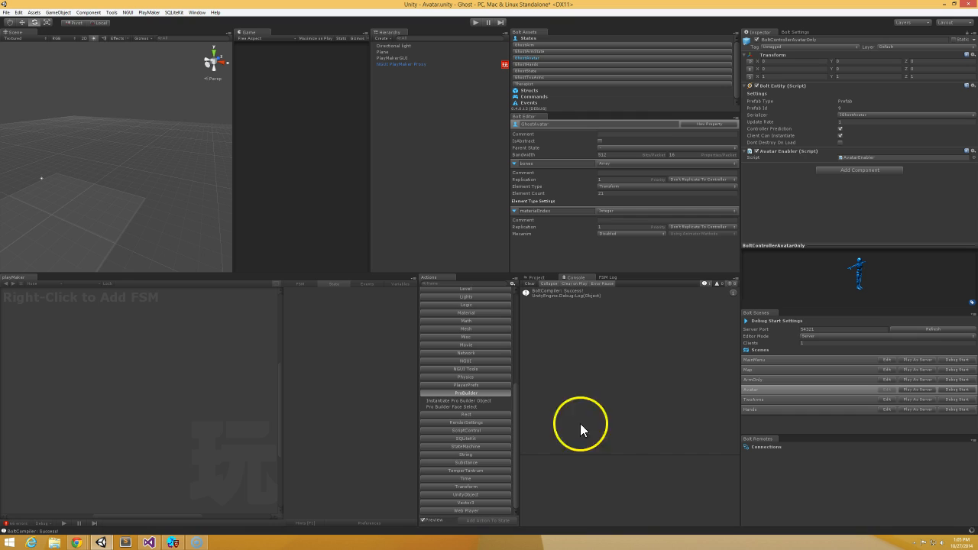
Compare the state types of BoltArmOnly.cs and BoltAvatar.cs in Visual Studio, highlighting each, and shrink the window to reveal Unity.
mouse_move(151, 544)
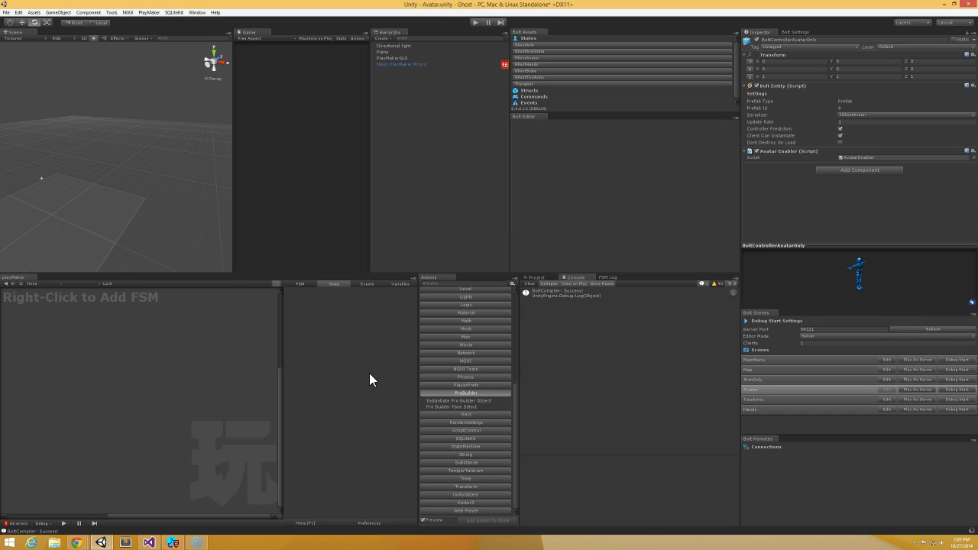
click(148, 542)
double_click(709, 69)
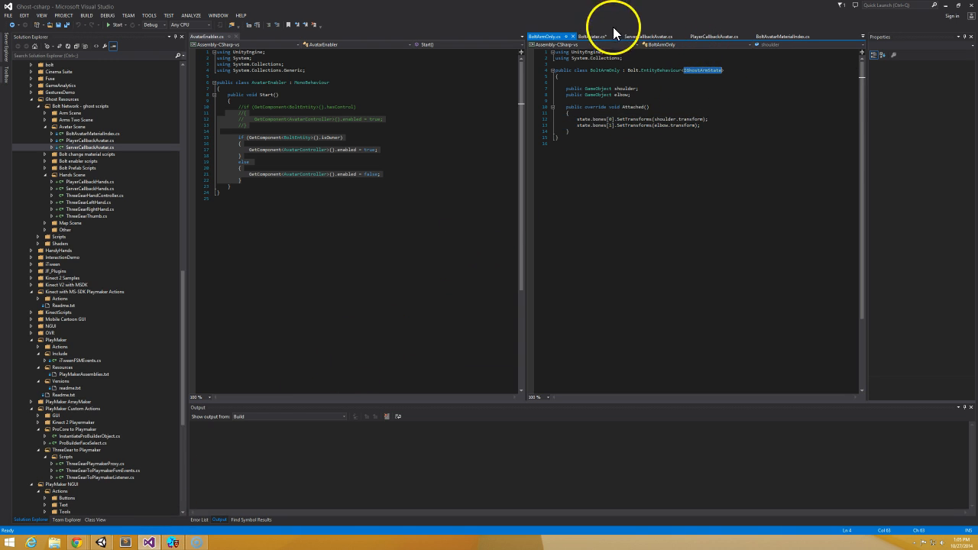
click(592, 36)
scroll(663, 235, up, 8)
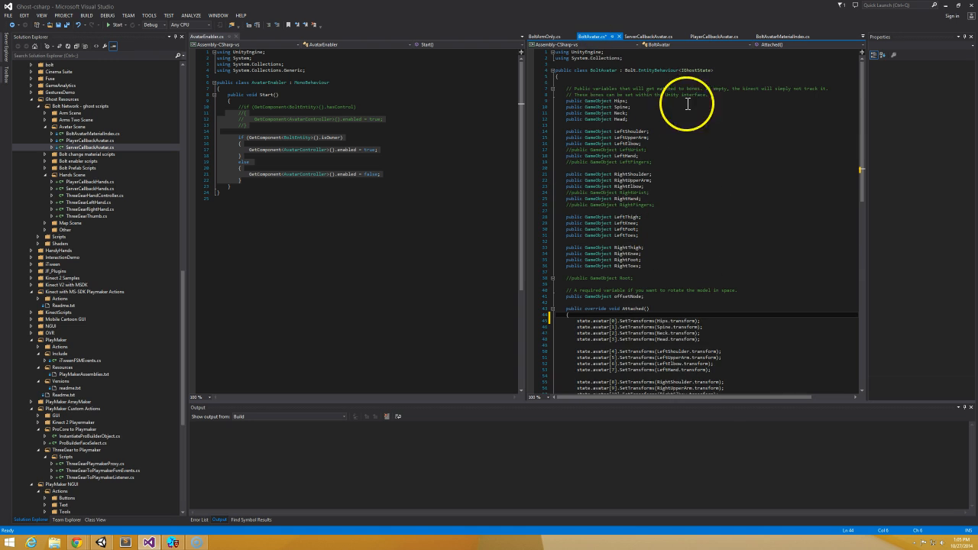
click(703, 70)
double_click(702, 70)
drag(713, 10, 642, 229)
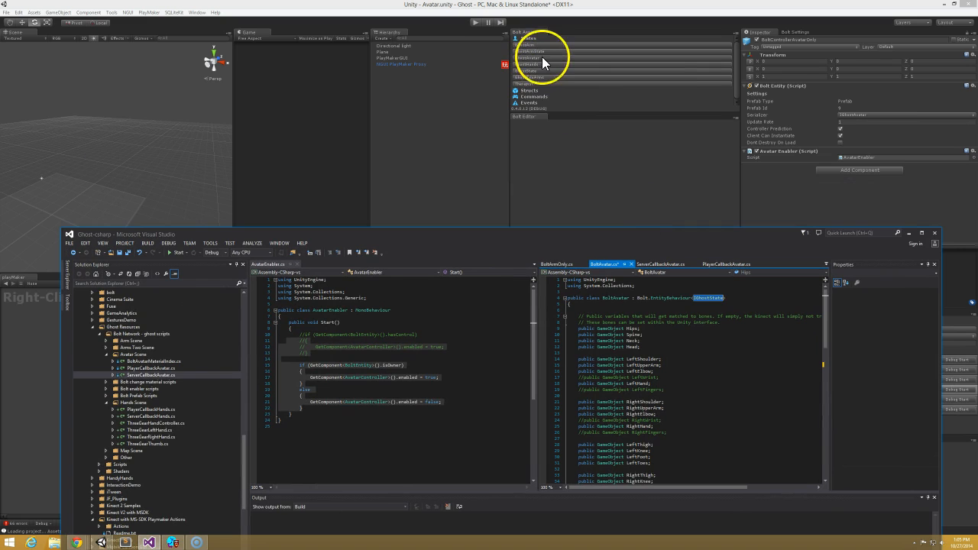
Review the GhostState properties in Unity, and inspect the RealModel child and the BoltControllerAvatarOnly prefab.
click(536, 72)
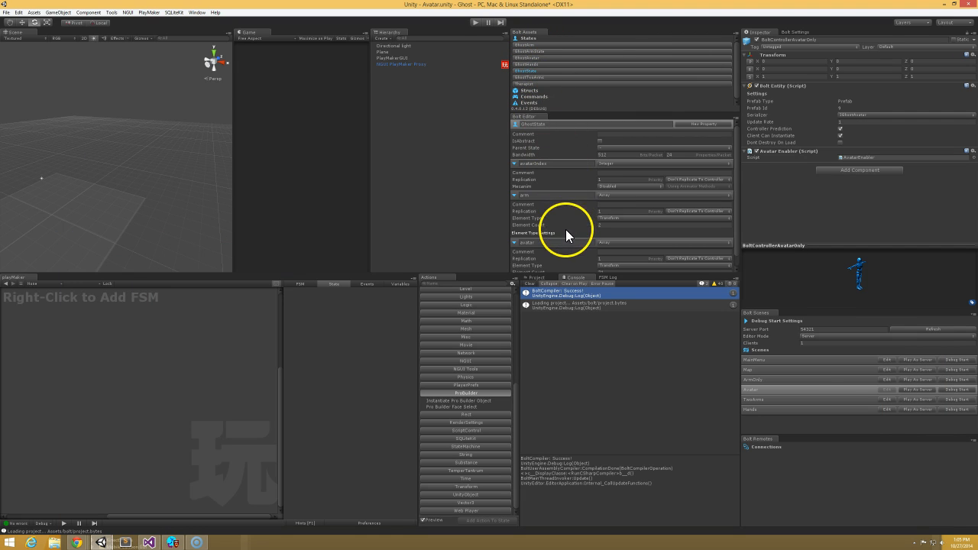
scroll(565, 229, down, 1)
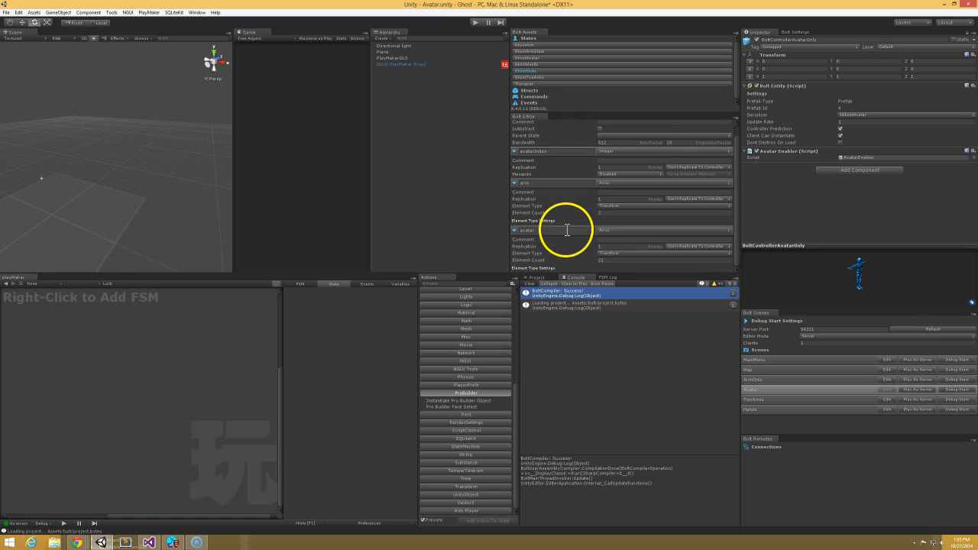
scroll(574, 202, up, 1)
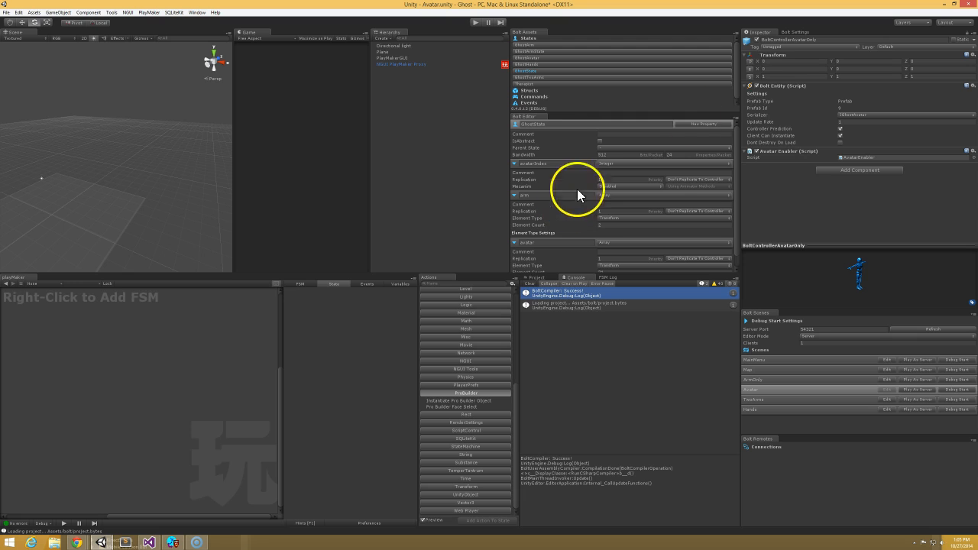
click(535, 277)
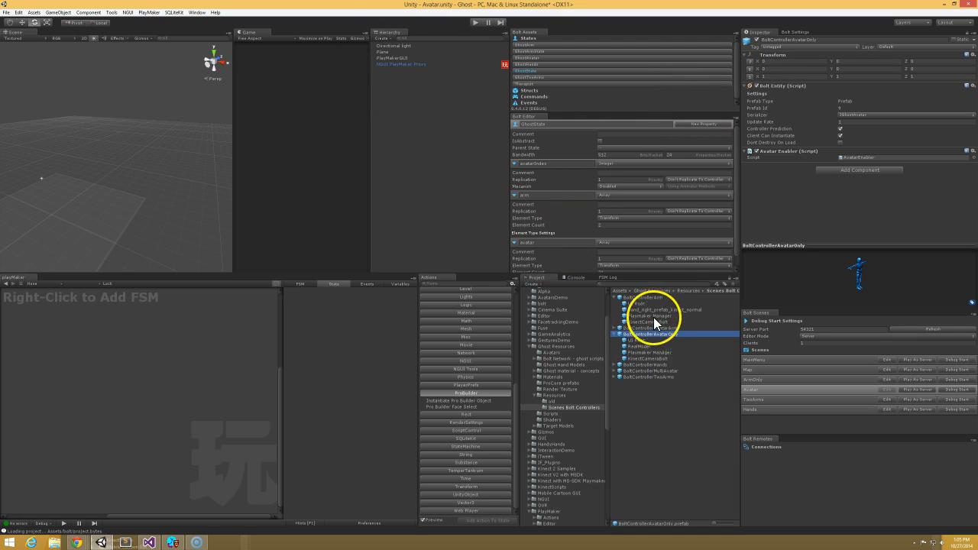
click(650, 347)
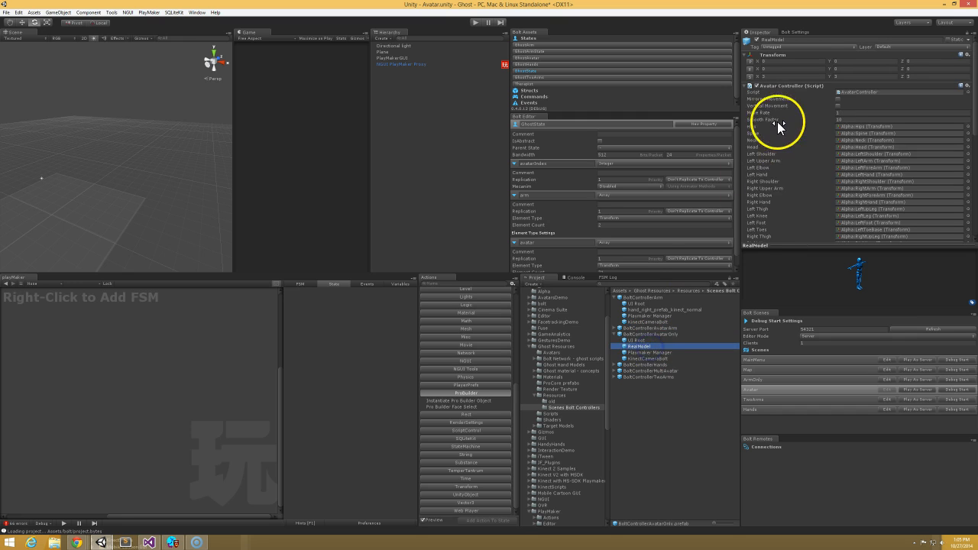
click(654, 333)
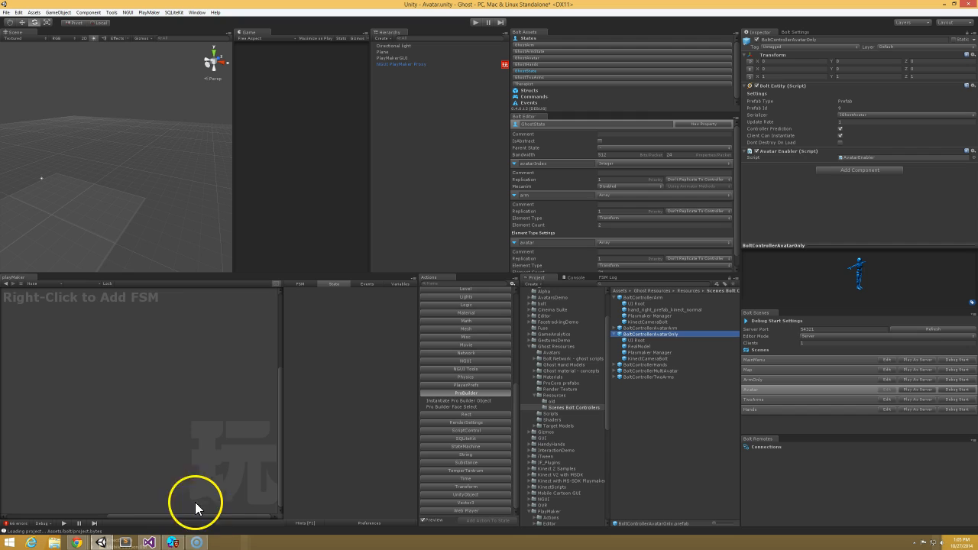
Return to Visual Studio, maximize it, and change the BoltAvatar class's EntityBehaviour type from IGhostState to IGhostAvatar.
click(149, 542)
drag(482, 238, 466, 1)
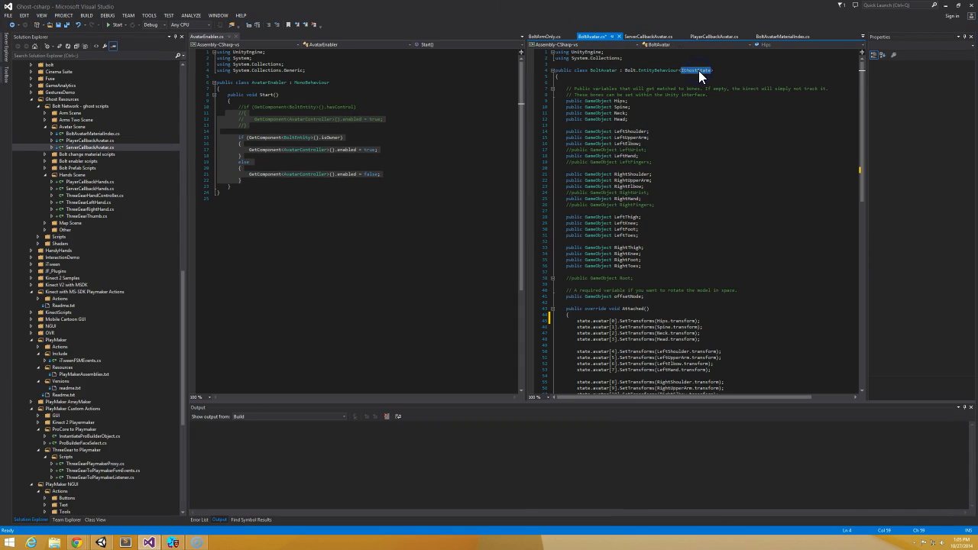
text(IGhostAvatar)
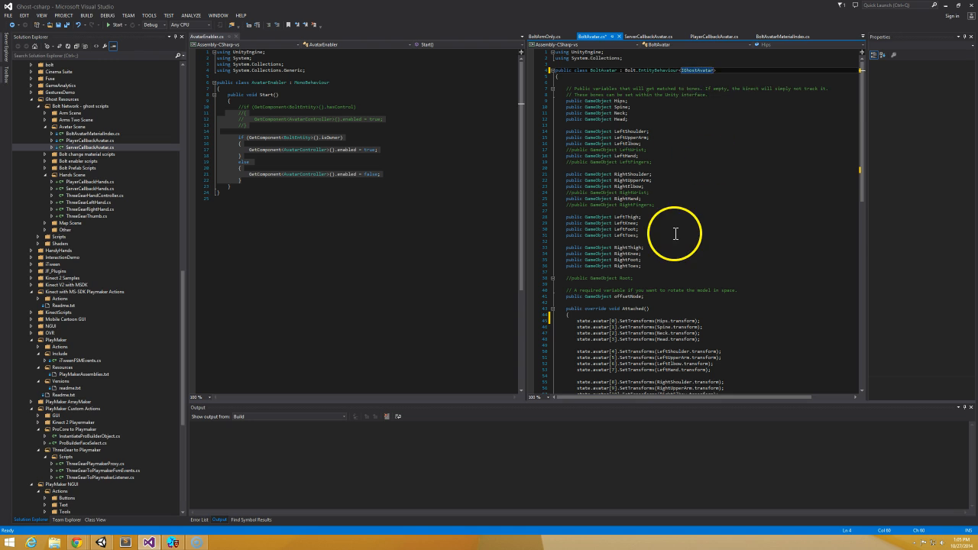
scroll(657, 221, down, 7)
double_click(604, 193)
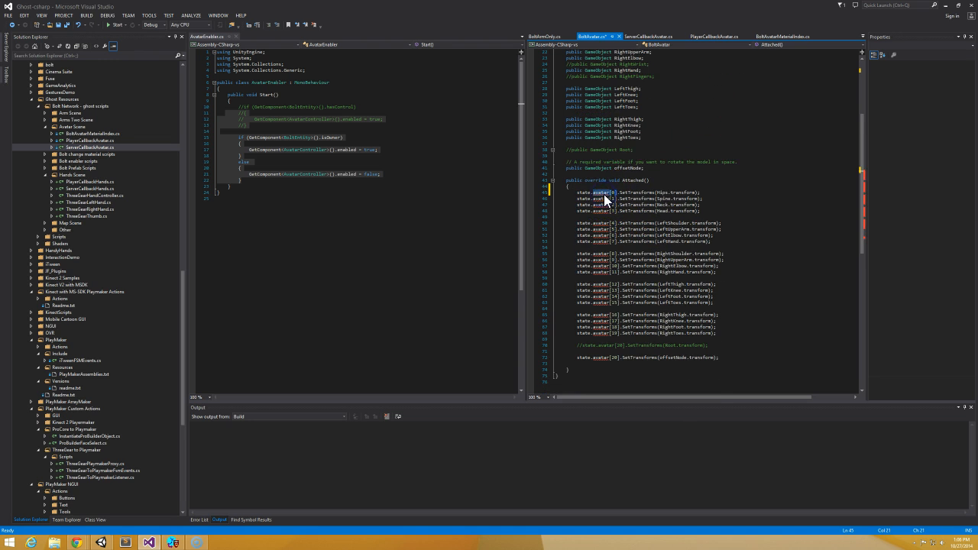
key(ctrl+f)
text(bones)
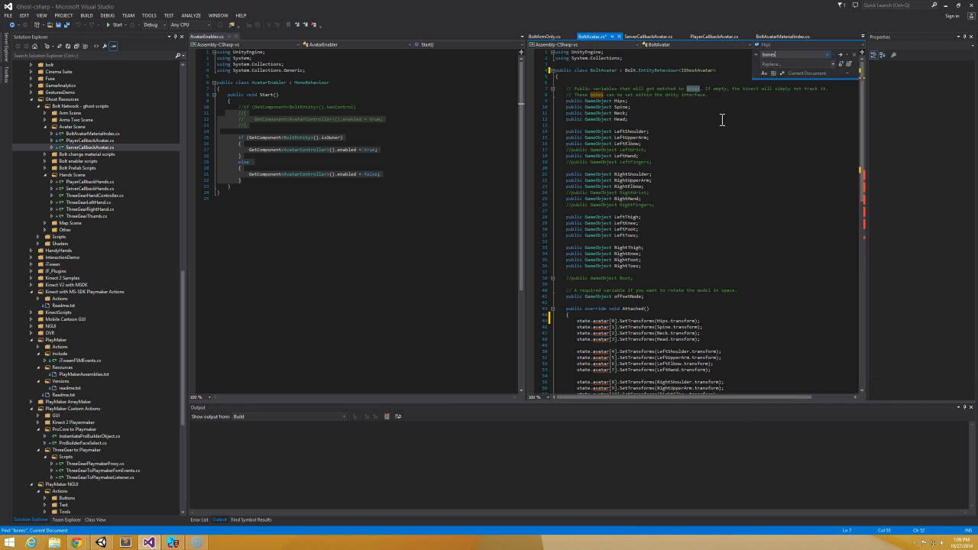
click(840, 55)
click(840, 55)
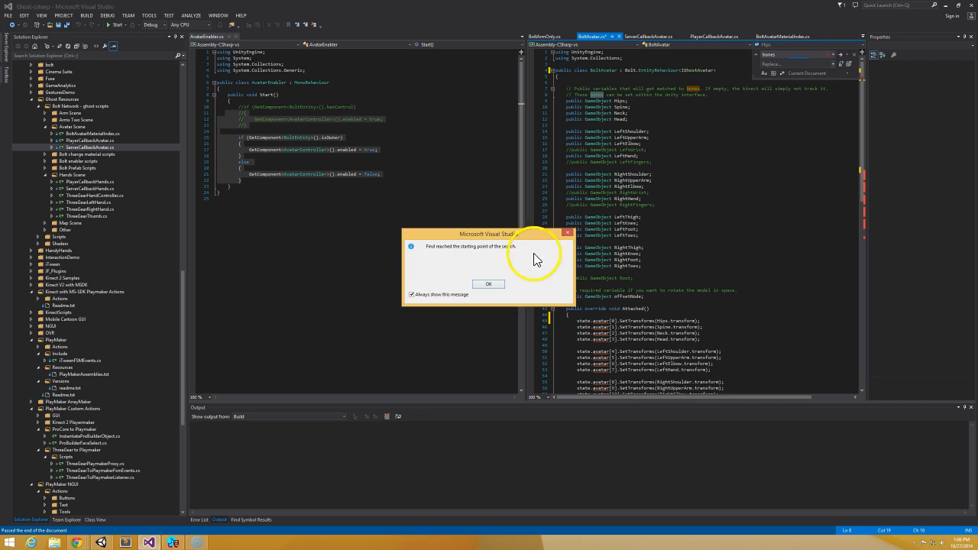
click(567, 232)
double_click(788, 56)
Replace avatar with bones in the state array SetTransforms calls of the Attached method in BoltAvatar.cs.
double_click(602, 322)
key(ctrl+f)
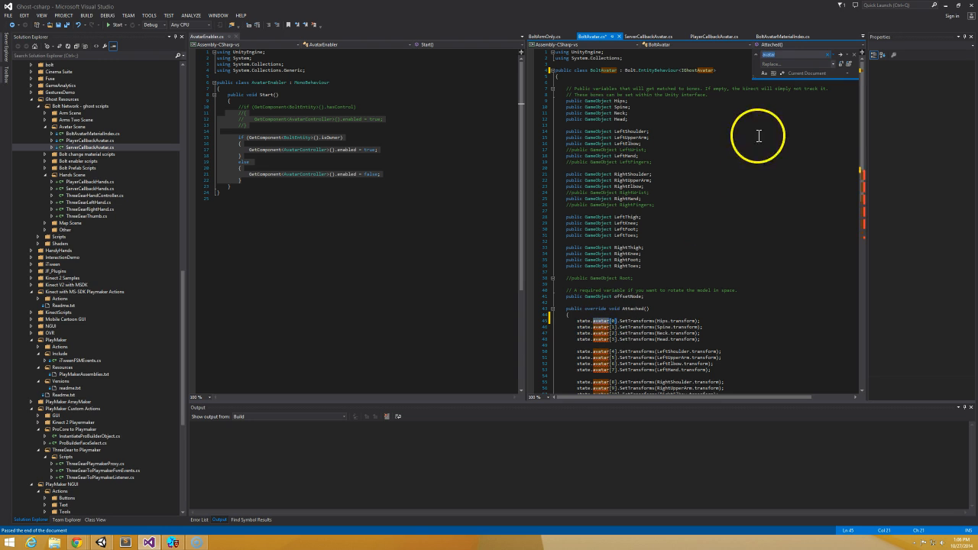
click(788, 63)
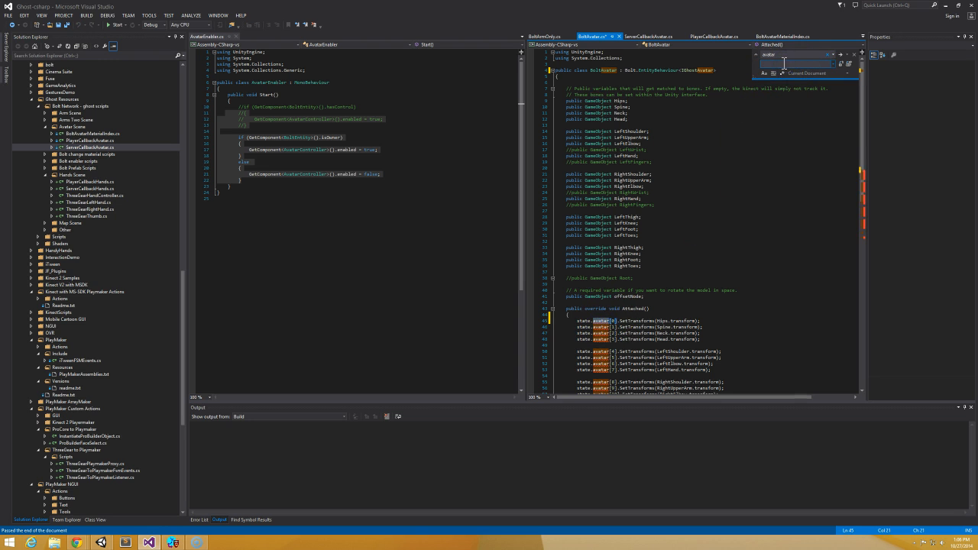
click(839, 55)
mouse_move(599, 321)
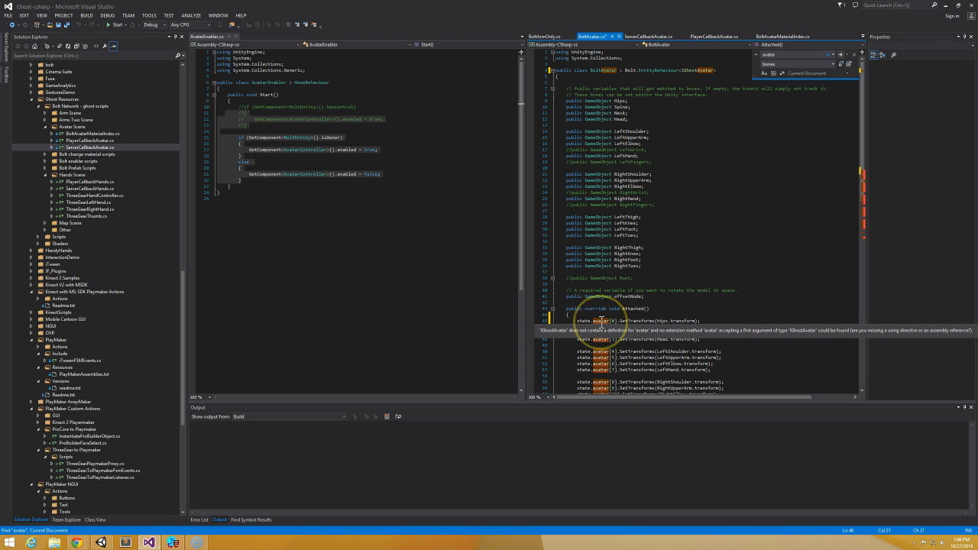
click(840, 64)
click(840, 65)
click(840, 64)
click(840, 65)
click(841, 64)
click(840, 64)
click(840, 64)
click(840, 64)
click(840, 64)
click(840, 64)
click(840, 65)
click(840, 64)
click(840, 65)
click(840, 64)
click(840, 65)
click(841, 64)
click(840, 64)
click(840, 64)
click(840, 64)
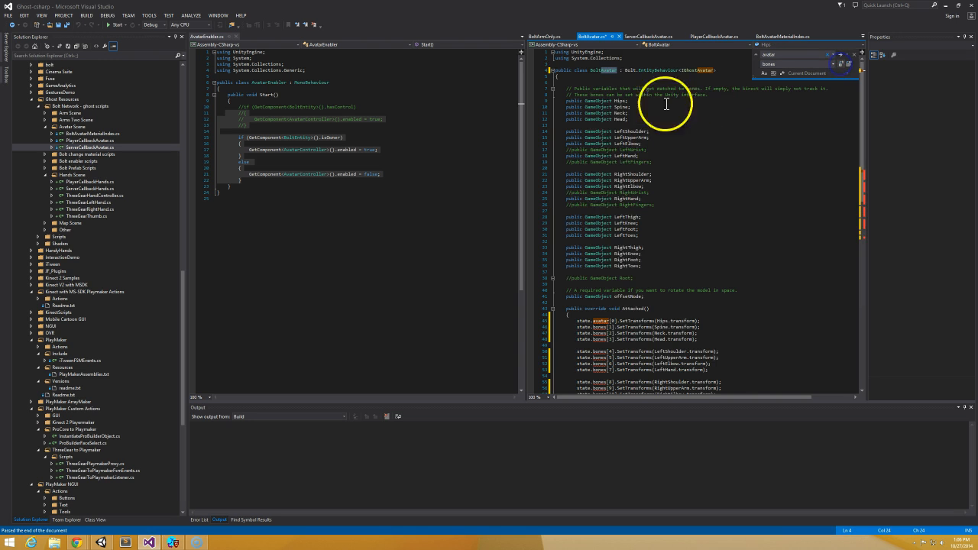
text(bones)
click(617, 298)
click(602, 313)
key(Return)
text(state)
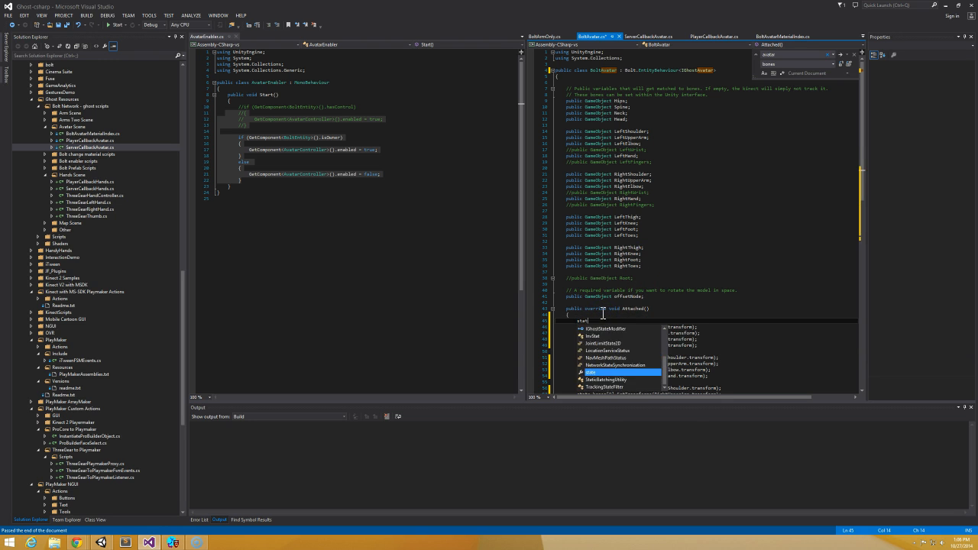
text(nes)
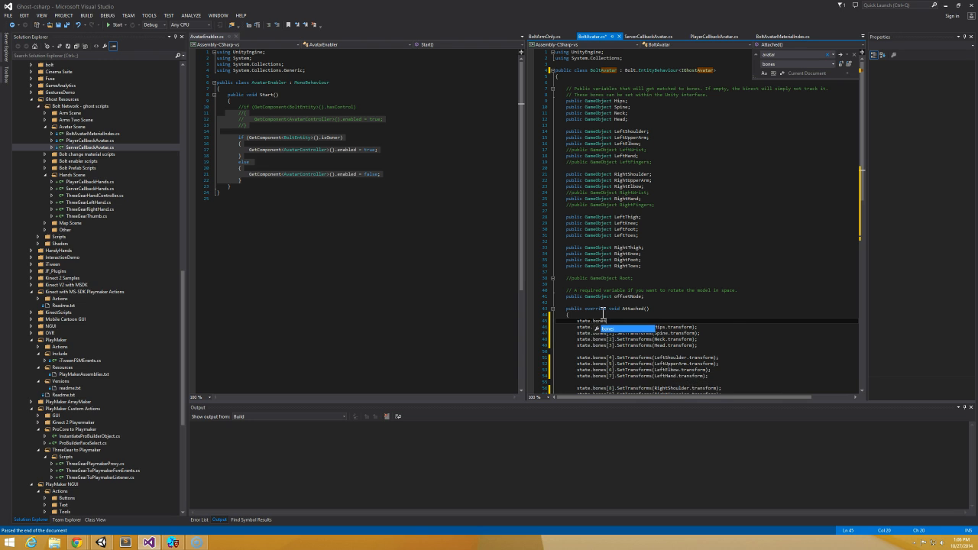
triple_click(601, 314)
key(shift+Down)
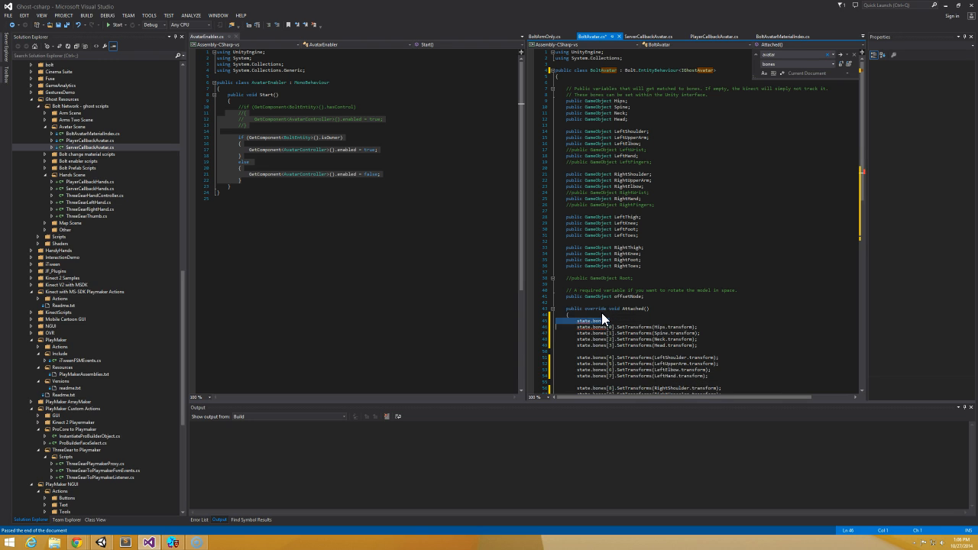
key(BackSpace)
Save BoltAvatar.cs and highlight the IGhostAvatar type in the class declaration.
key(ctrl+s)
click(697, 176)
double_click(697, 70)
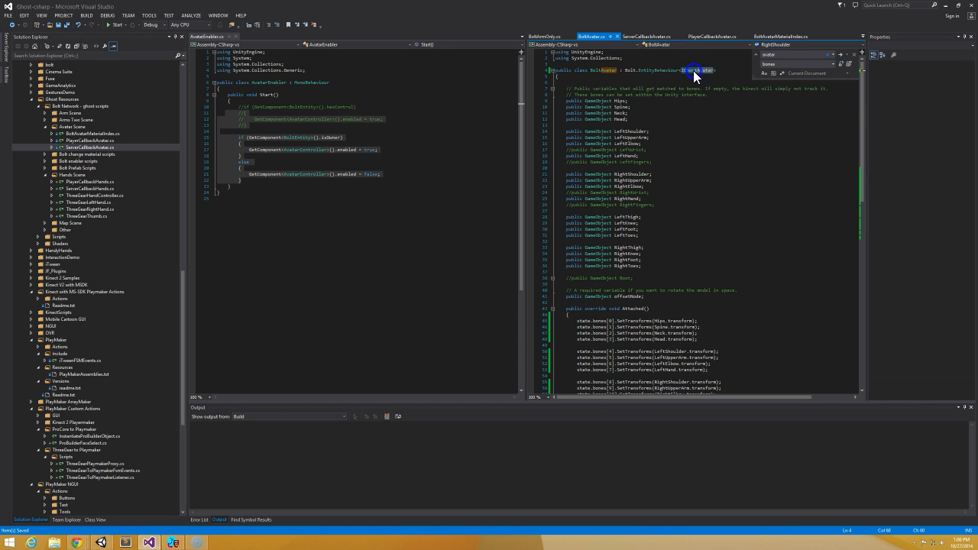
Dismiss the find-and-replace box, build the whole solution, and check the build output.
click(857, 56)
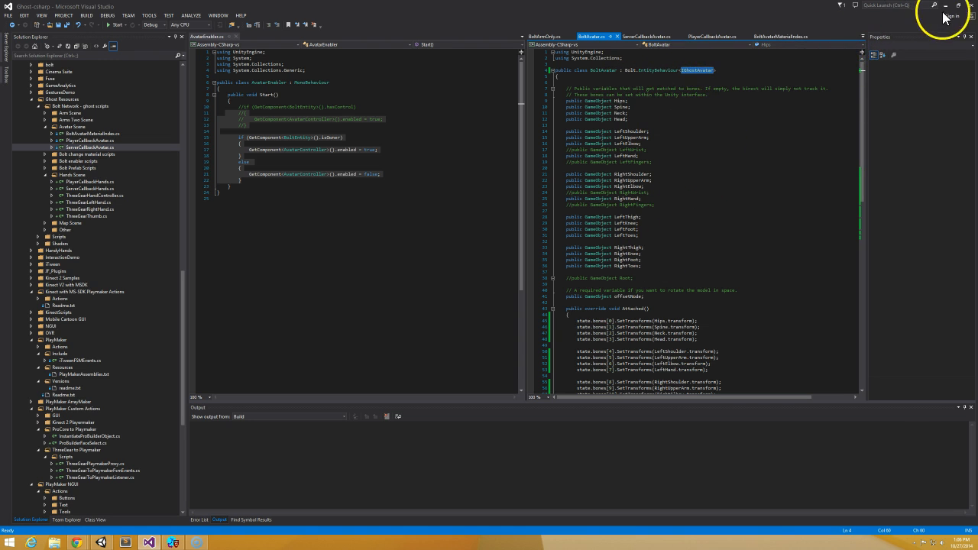
click(87, 15)
click(103, 27)
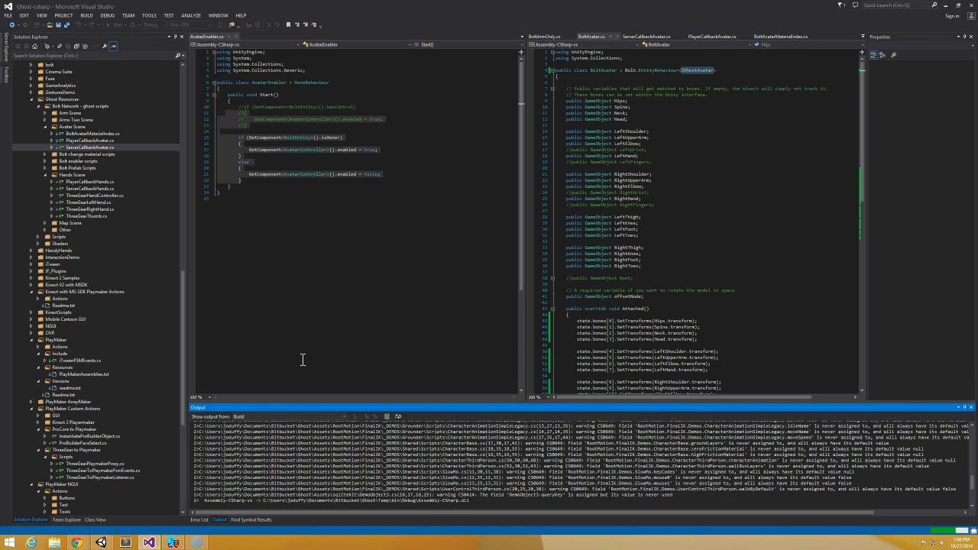
click(242, 501)
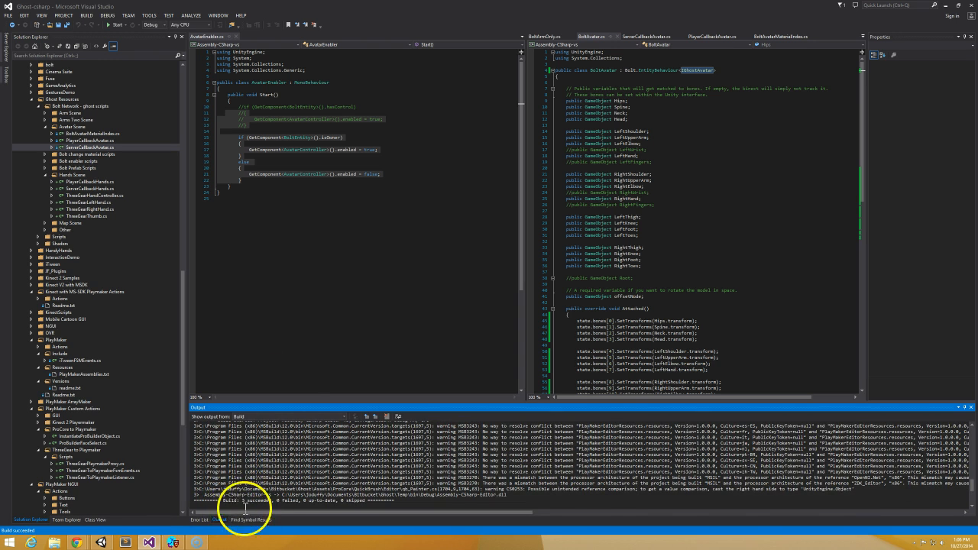
Switch to Unity, clear the console messages, and compile all Bolt assets.
mouse_move(100, 539)
click(50, 499)
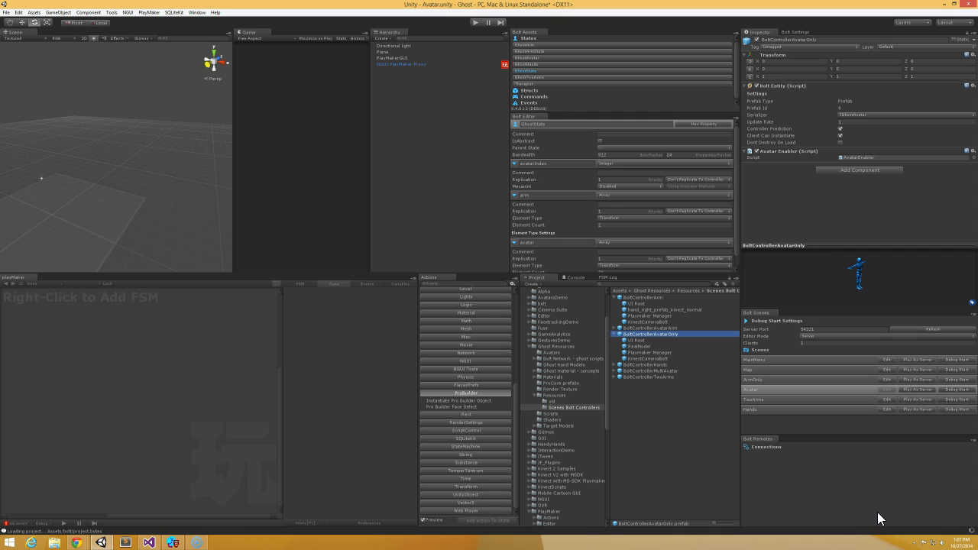
click(577, 278)
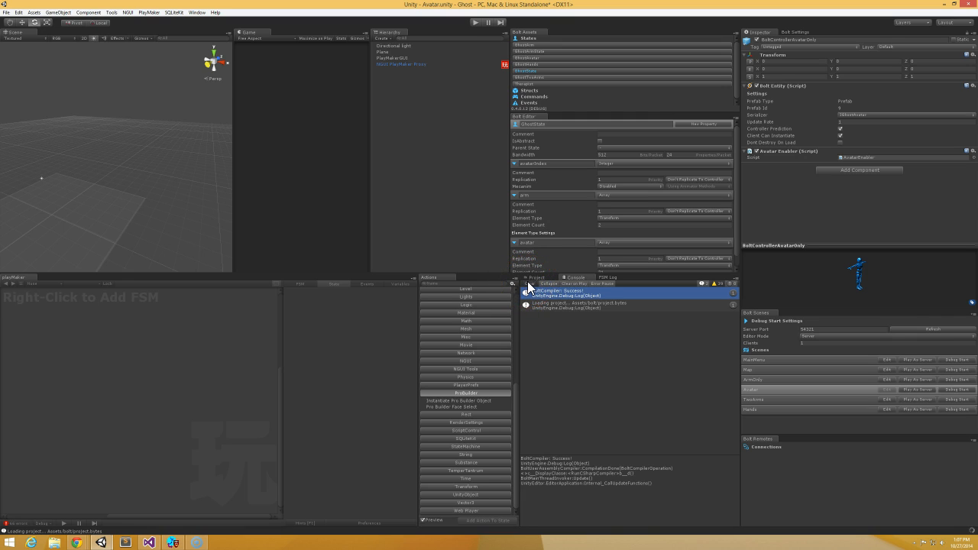
click(577, 355)
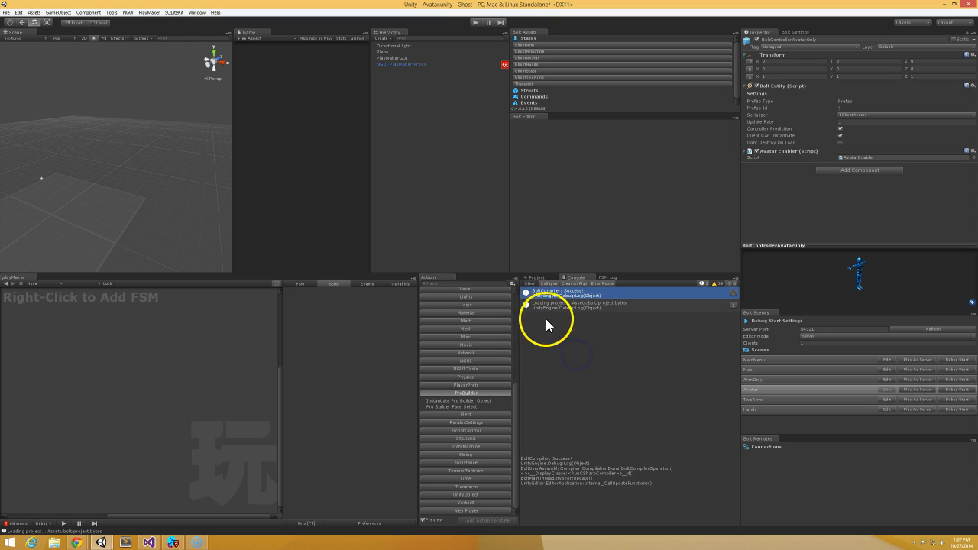
click(528, 284)
click(58, 12)
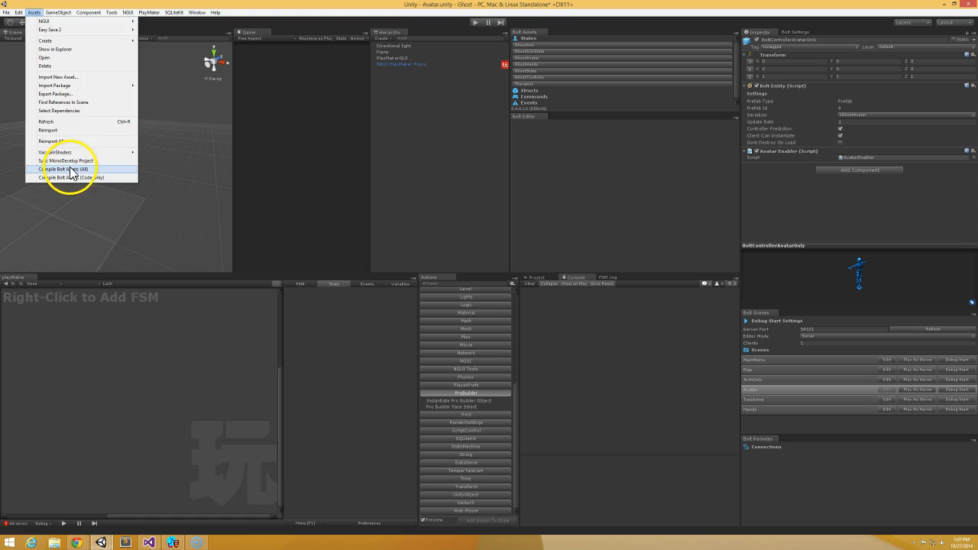
click(69, 169)
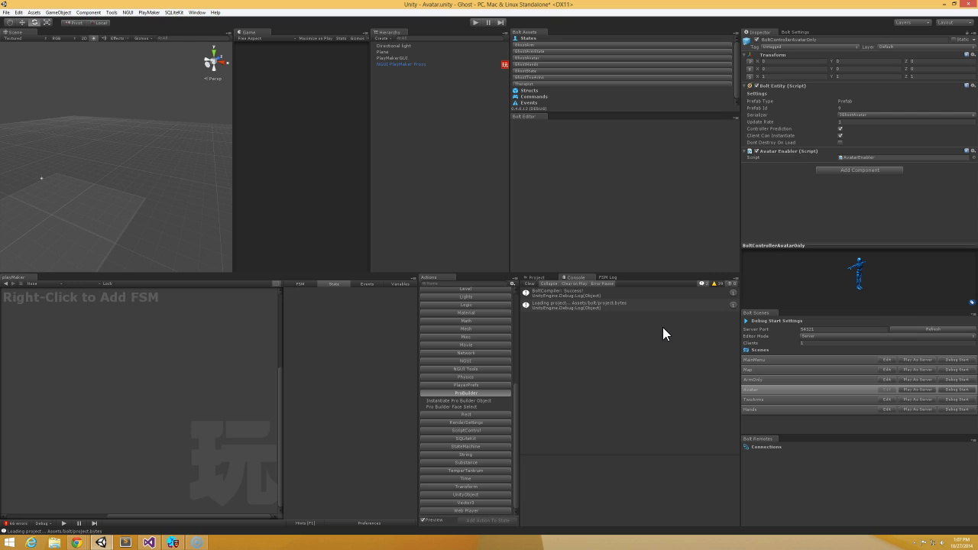
Inspect the GhostAvatar state's properties, the Bolt Avatar bone assignments on RealModel under BoltControllerAvatarOnly, and the Bolt settings.
click(550, 57)
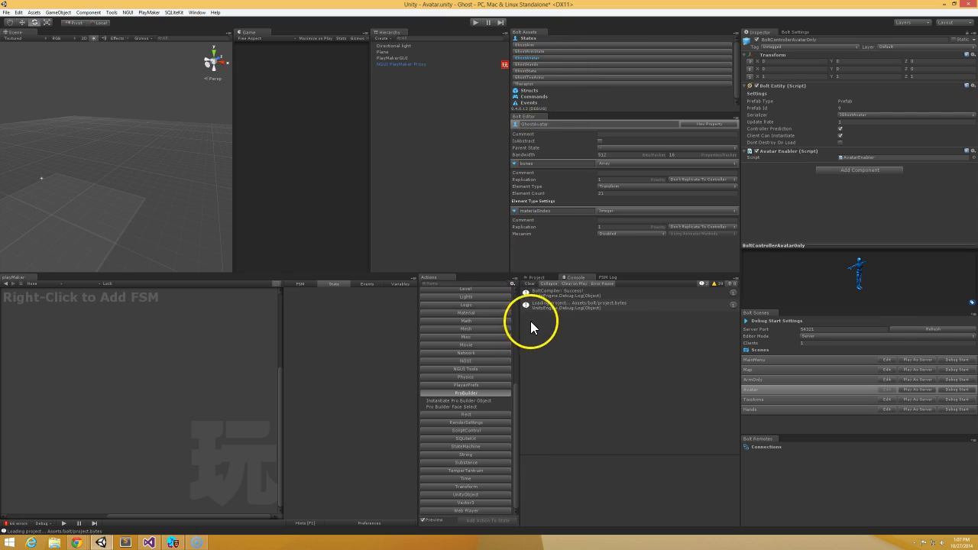
click(538, 278)
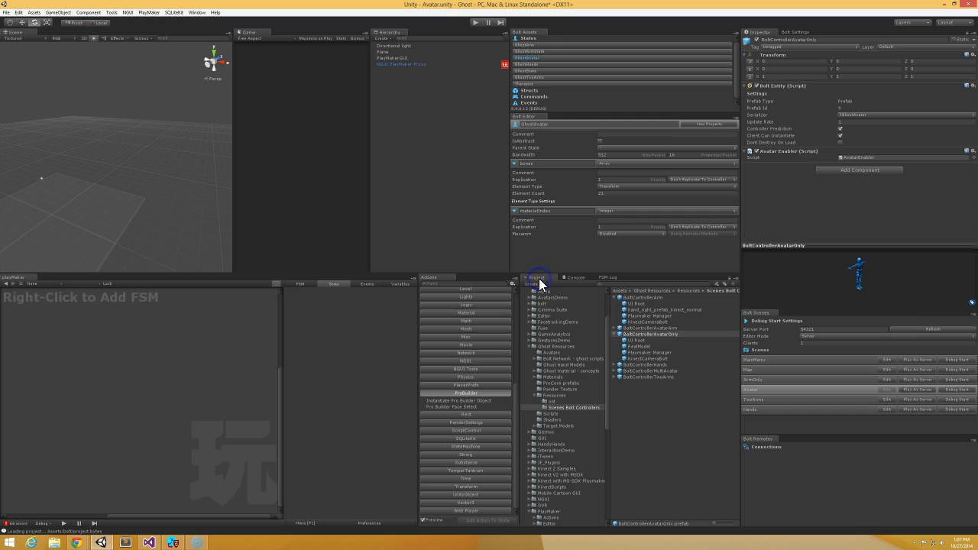
click(651, 346)
scroll(798, 185, down, 10)
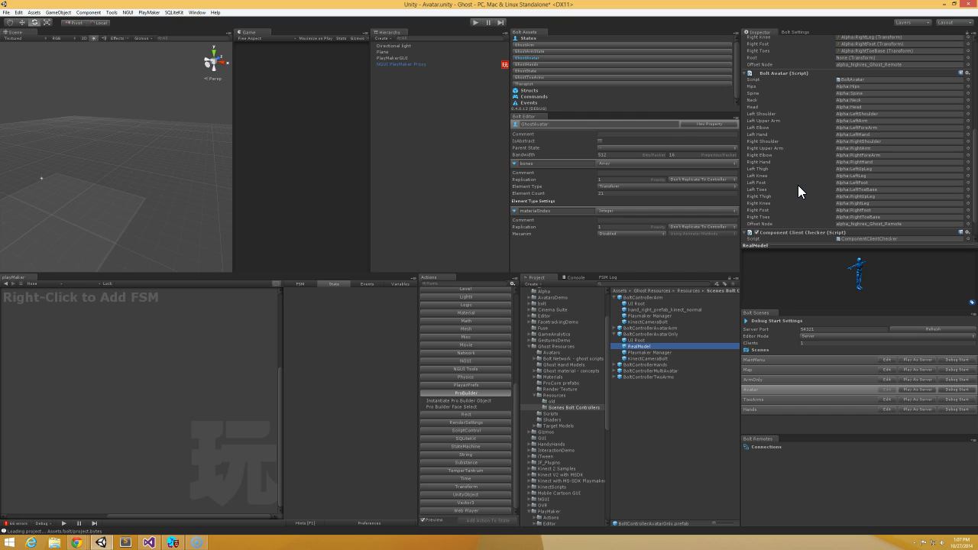
click(721, 140)
click(798, 32)
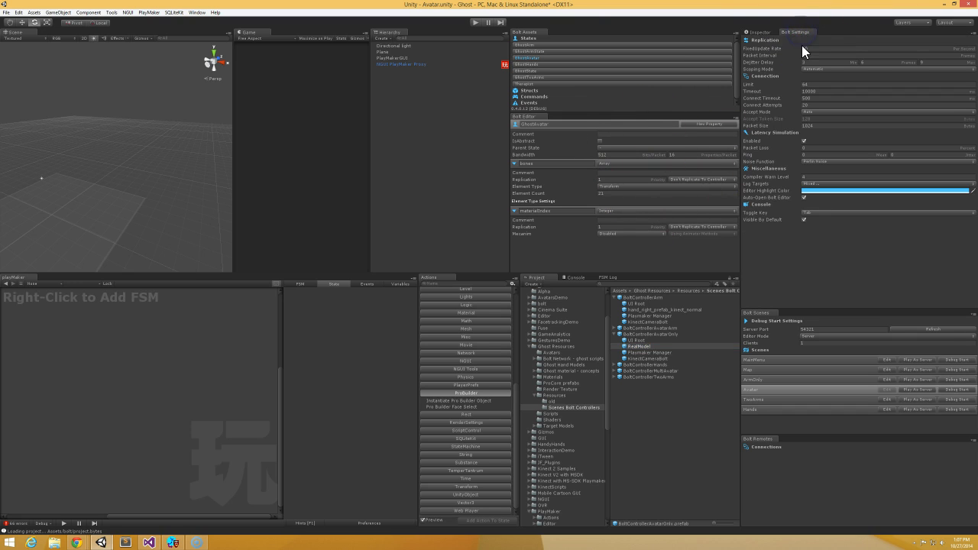